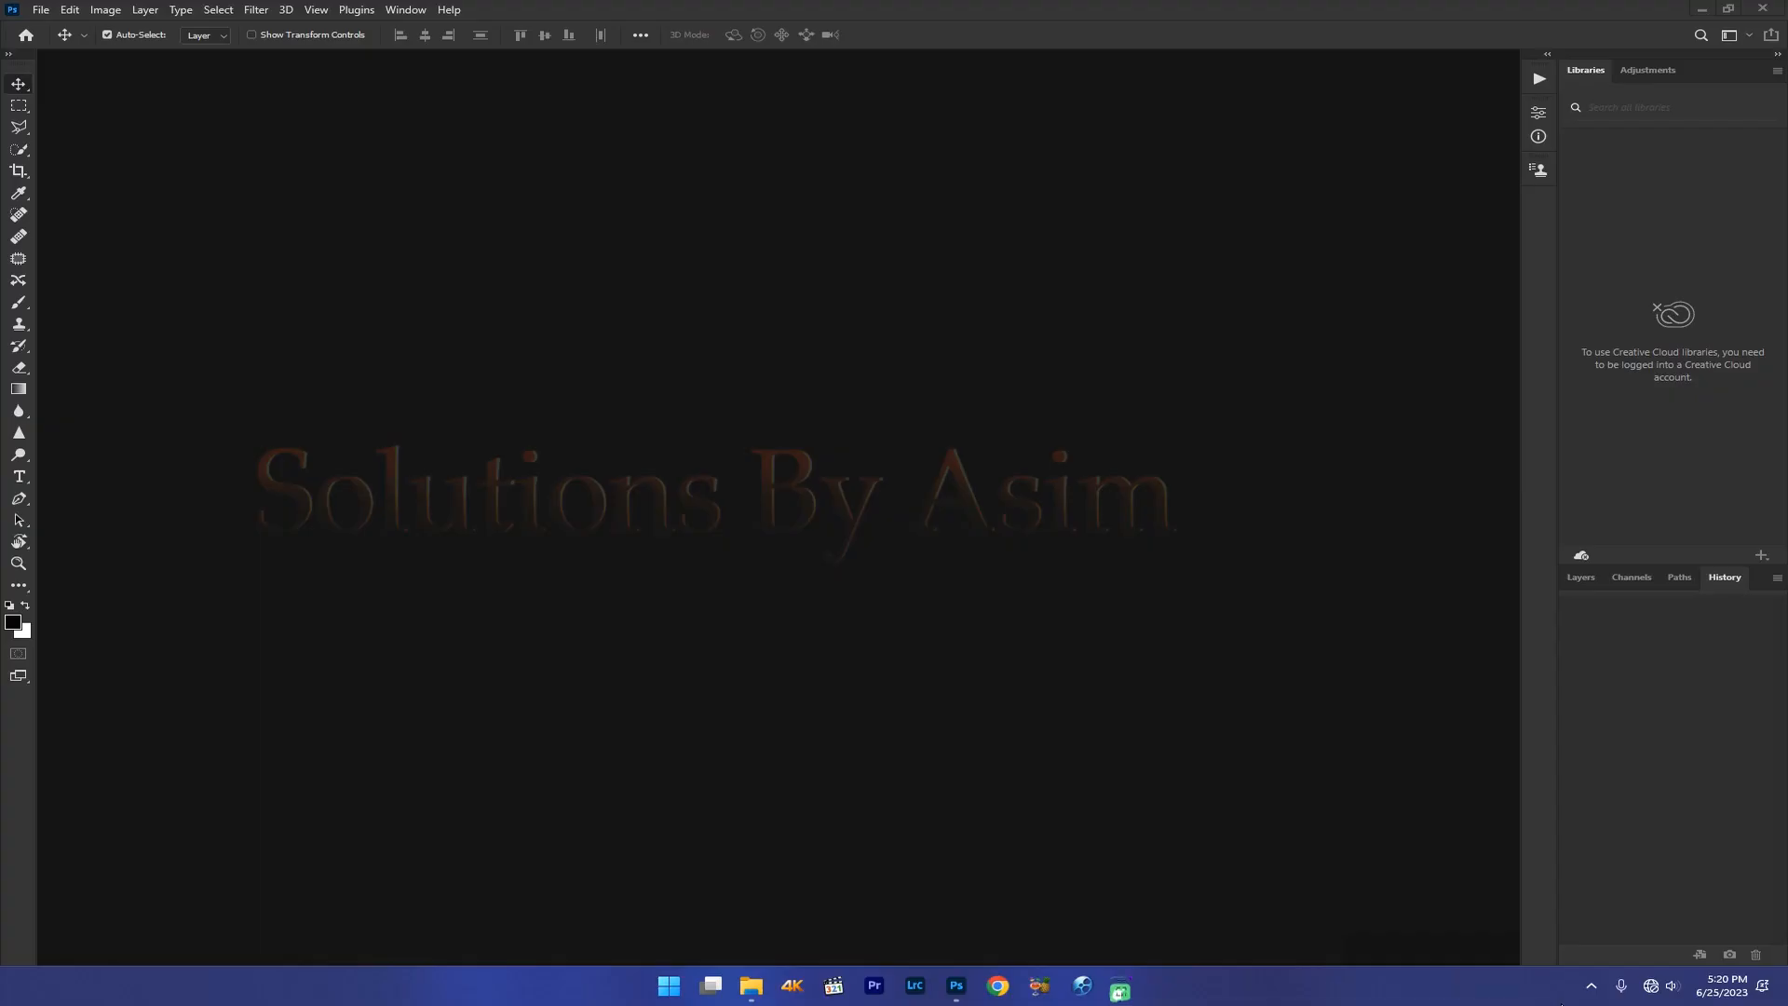
Step: Open the photo 2N6A7820.jpg through Camera Raw without adjustments and fit it on screen
key(space)
double_click(317, 345)
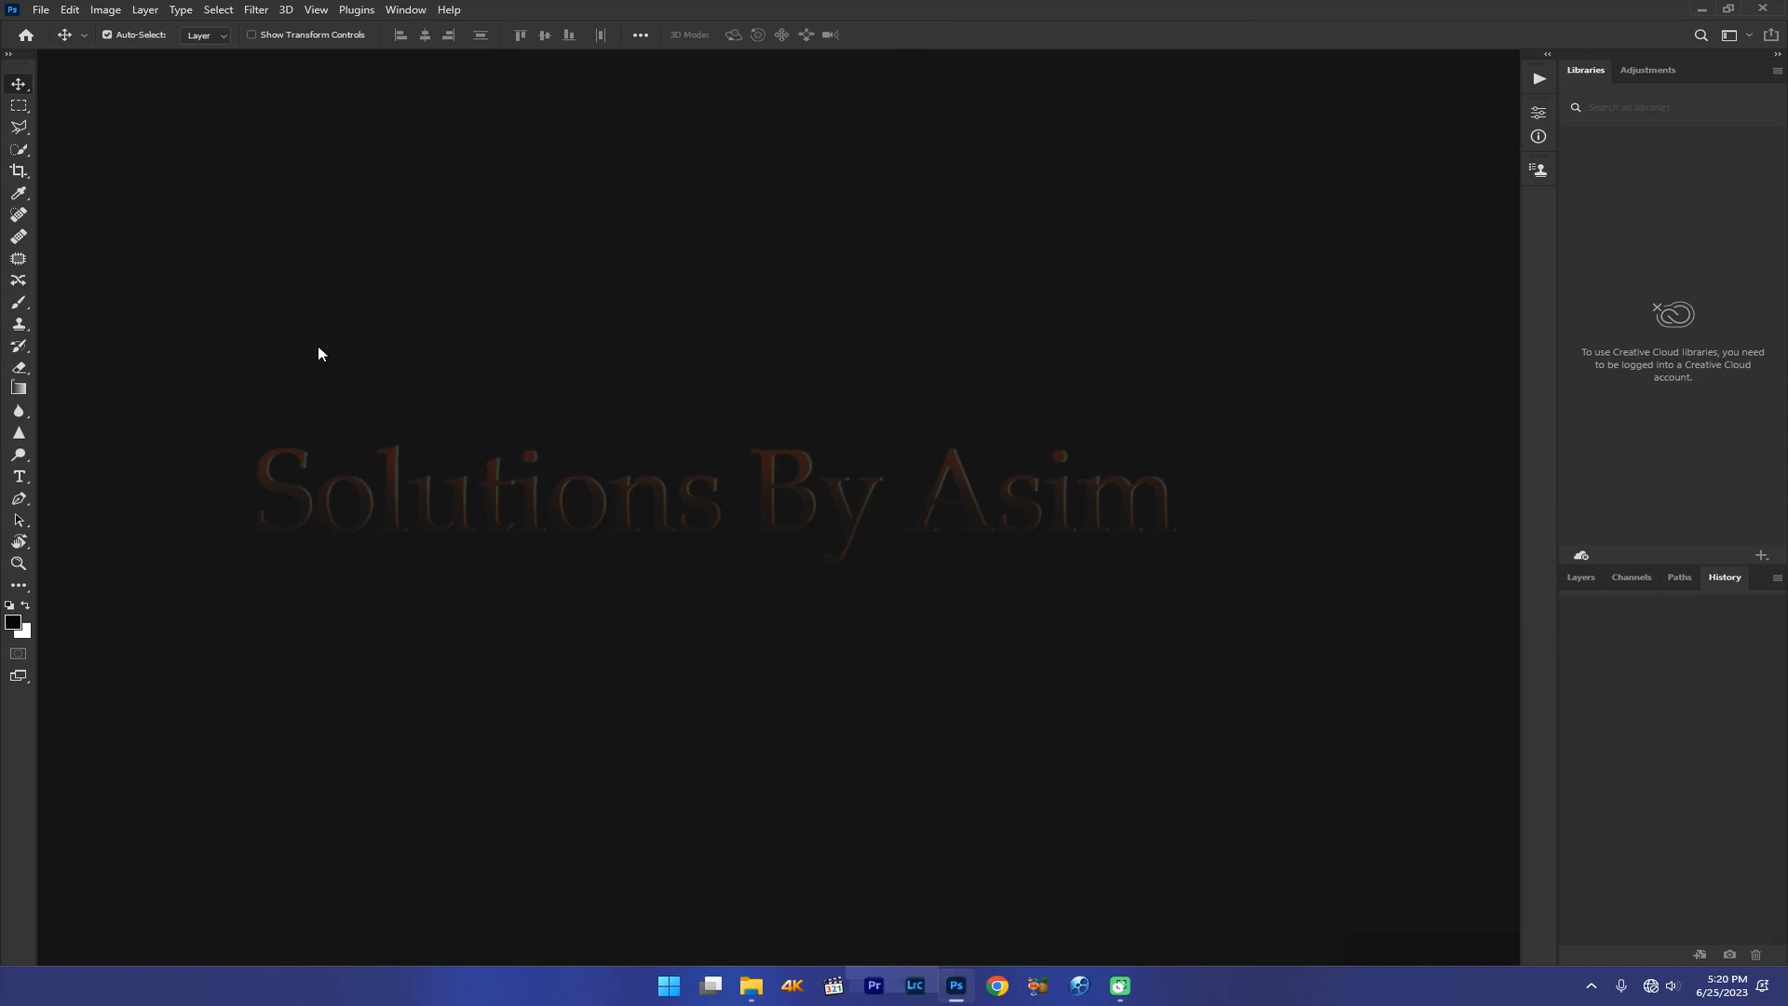
double_click(414, 168)
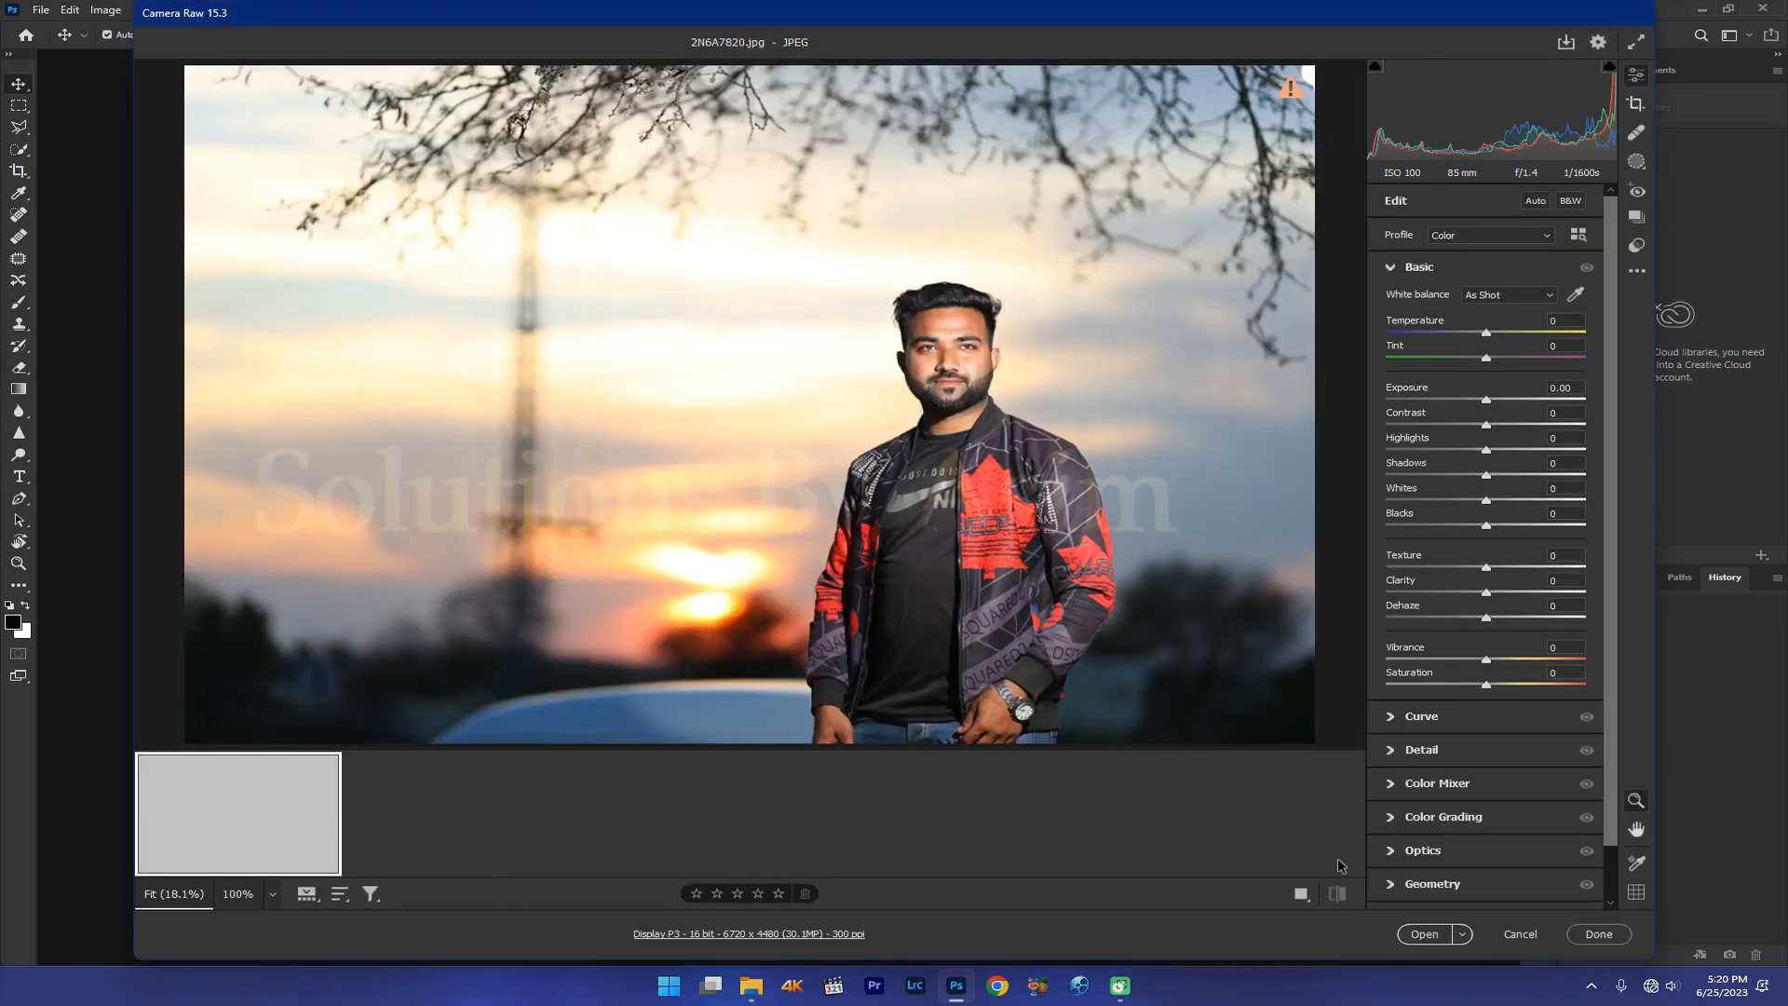
click(1425, 933)
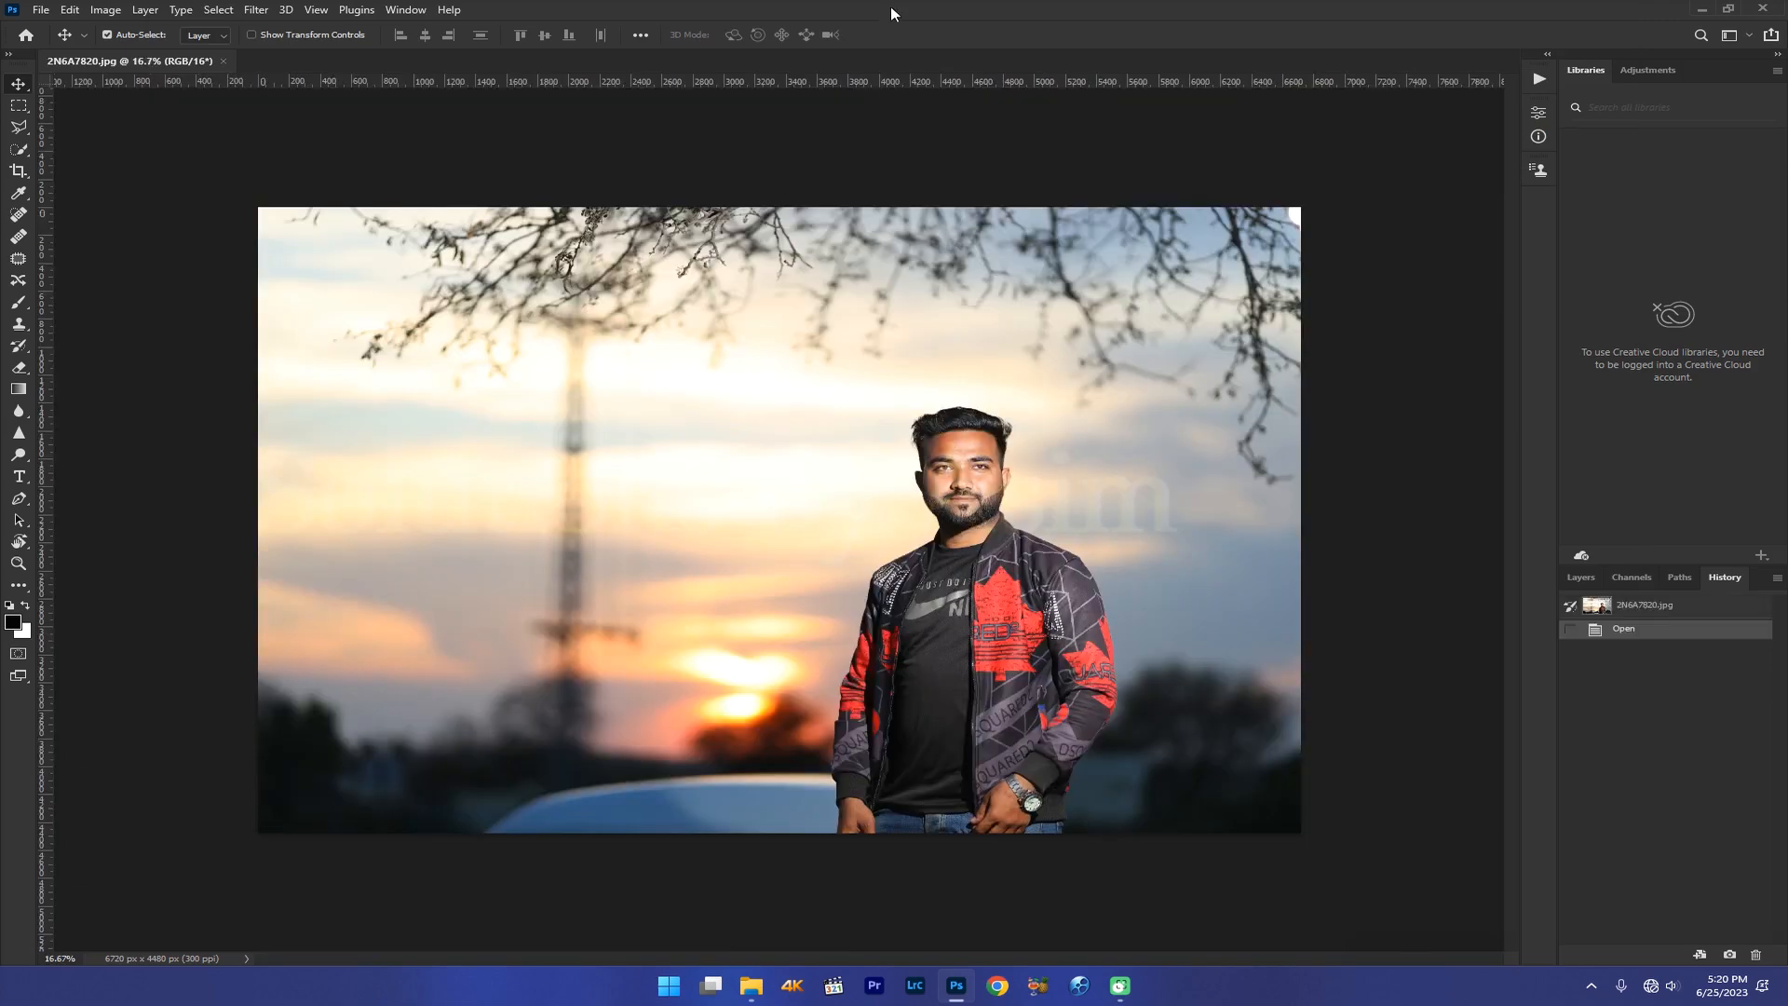
key(ctrl+0)
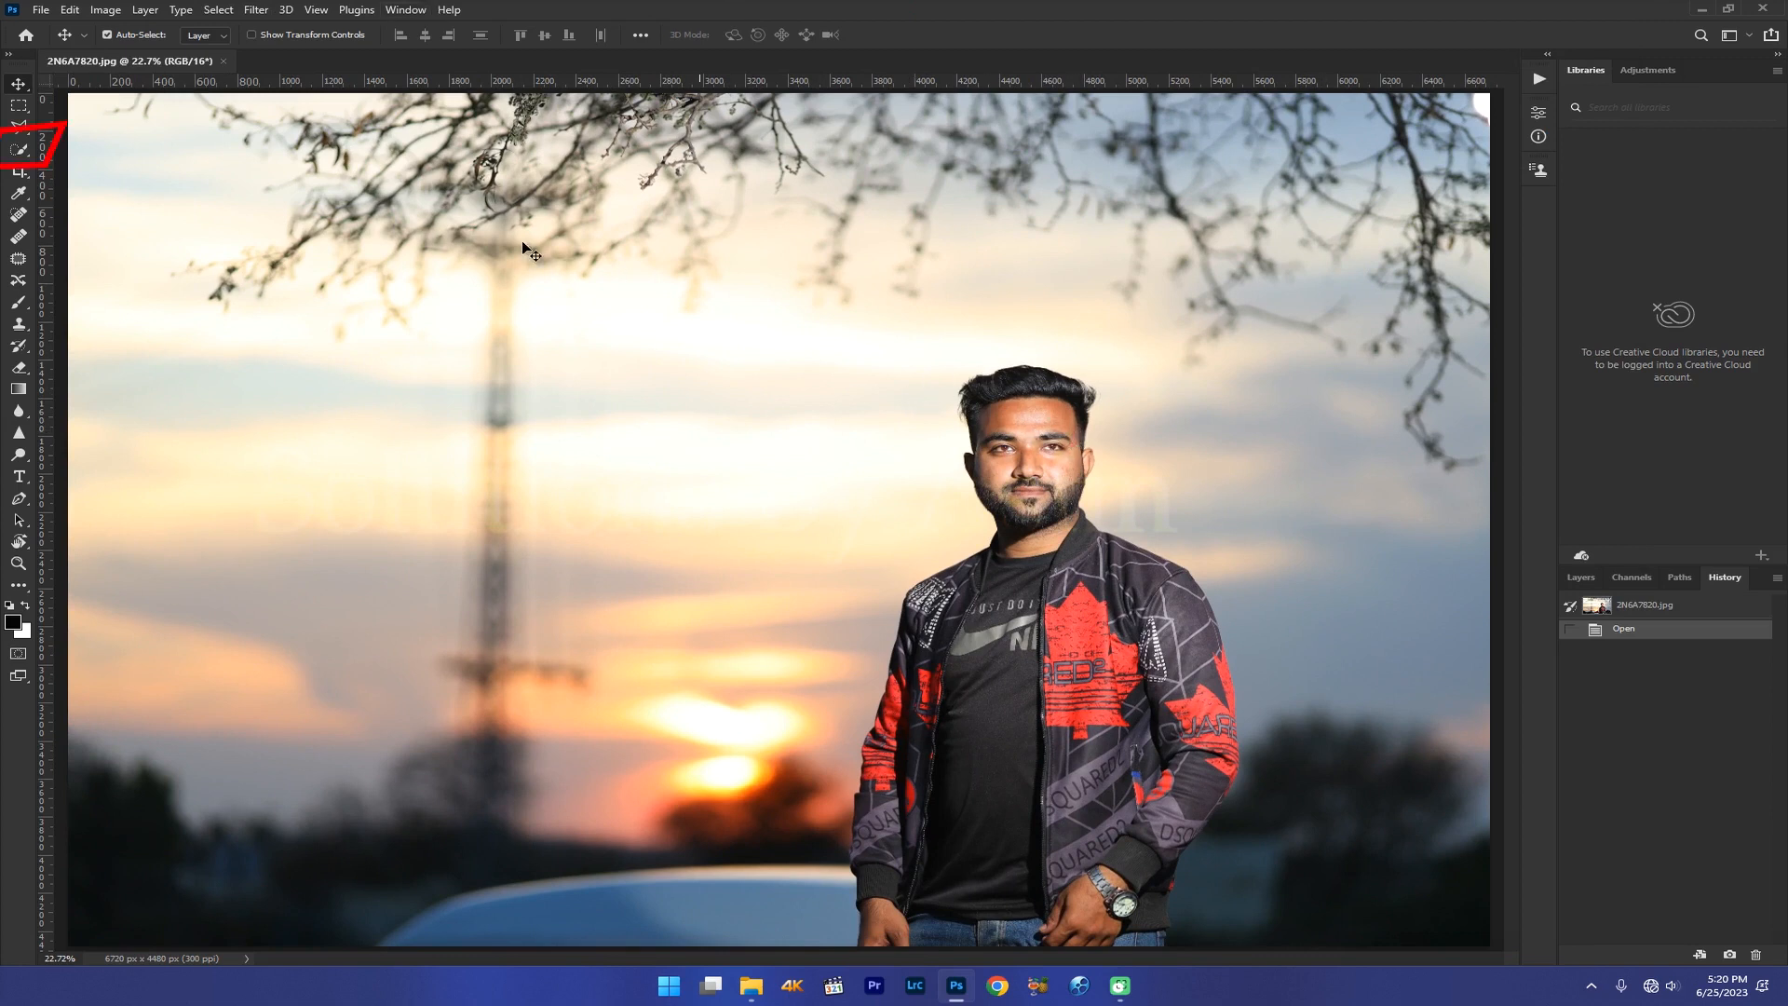
Step: Select the man in the photo with the Quick Selection tool's Select Subject command
click(17, 149)
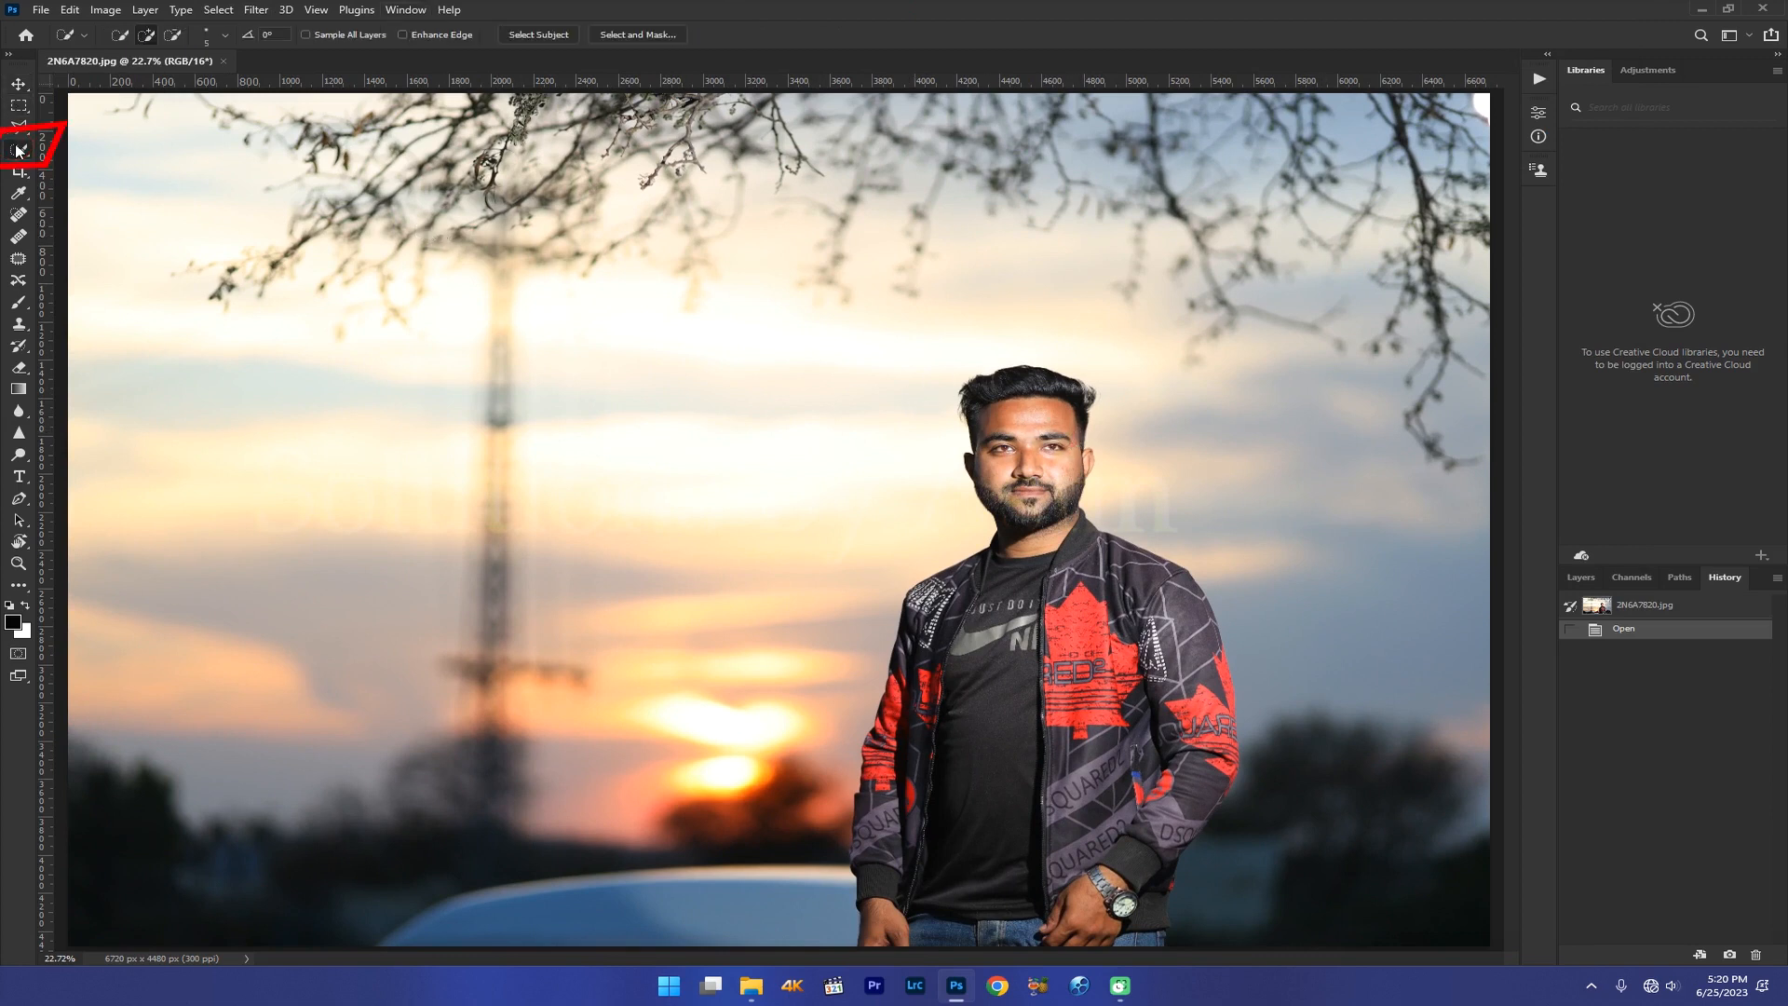
click(557, 37)
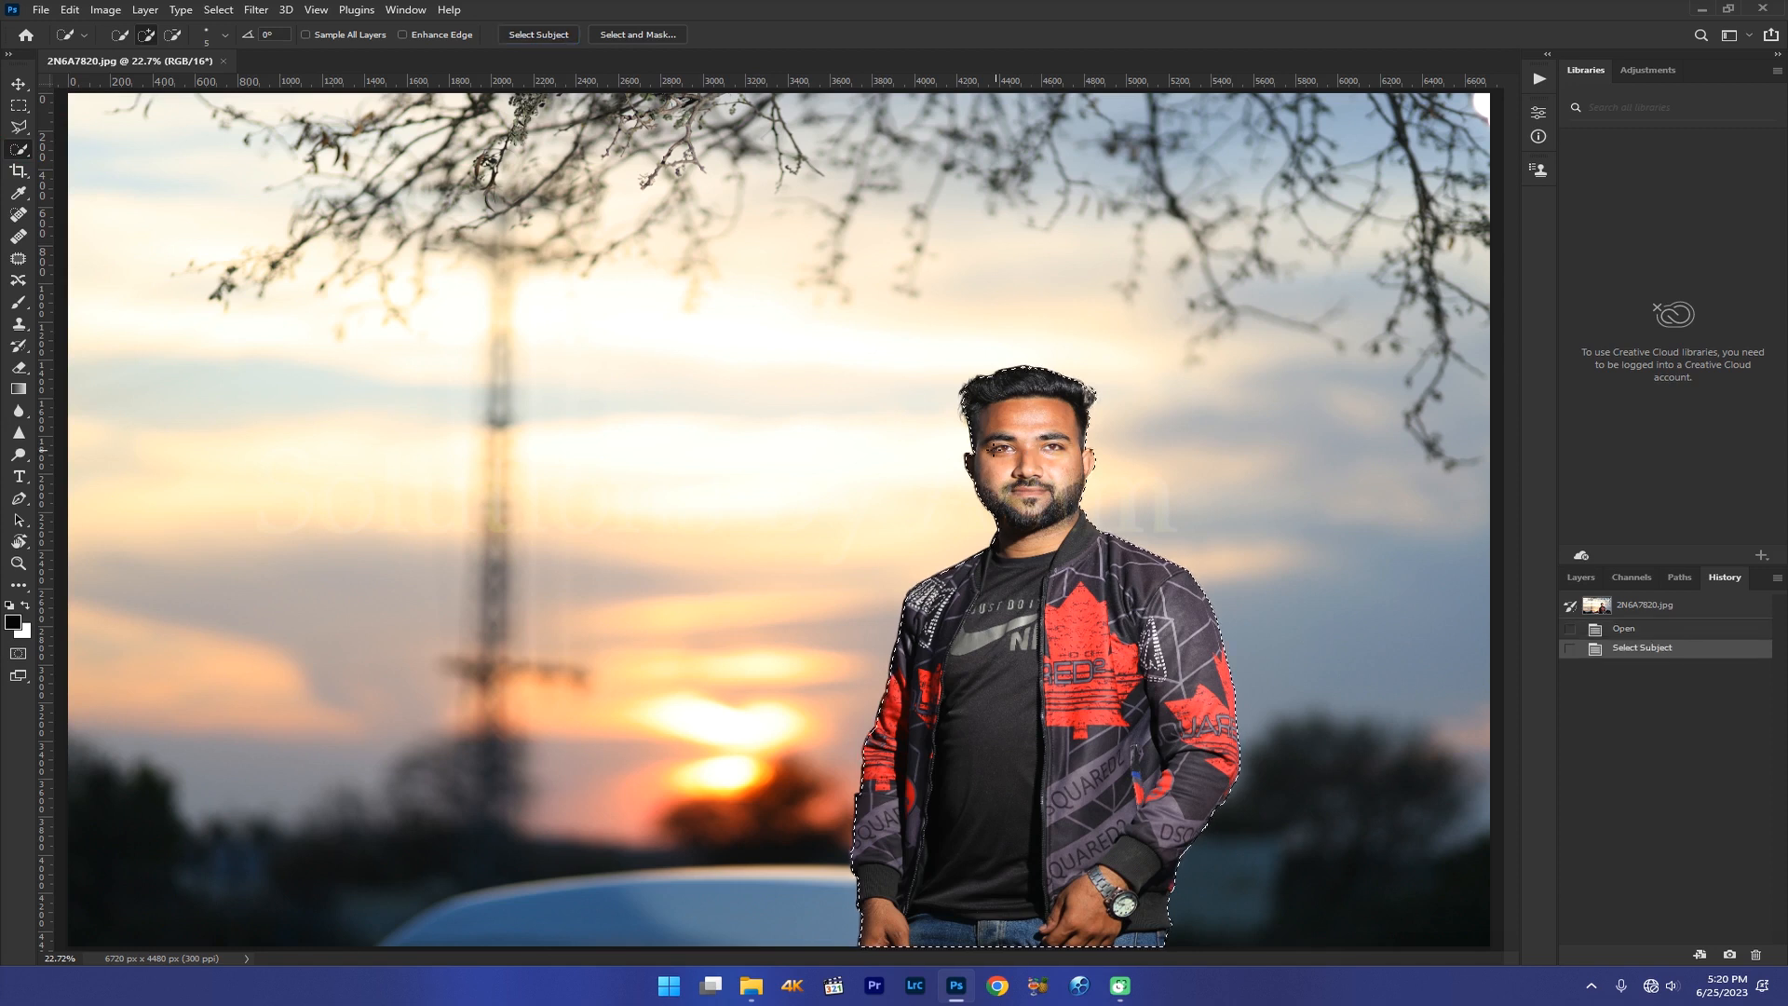
Step: Examine the selection edges around the man's face, beard and collar in Select and Mask
click(628, 37)
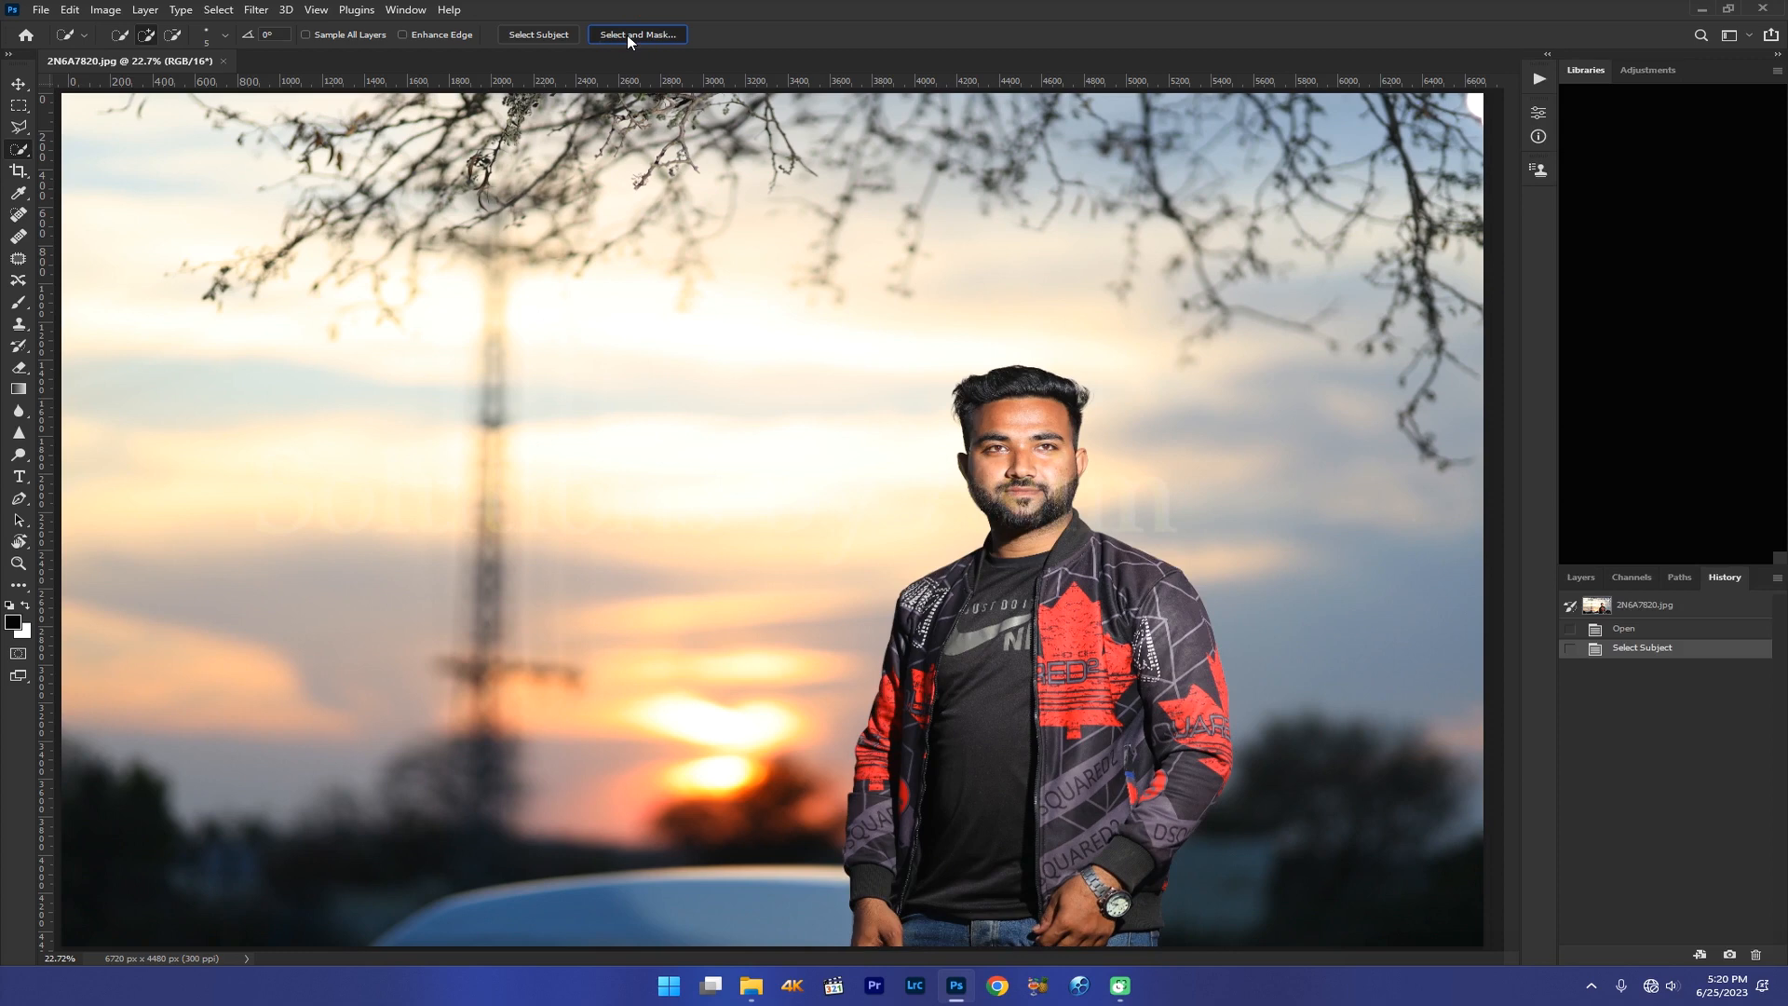
key(ctrl+space)
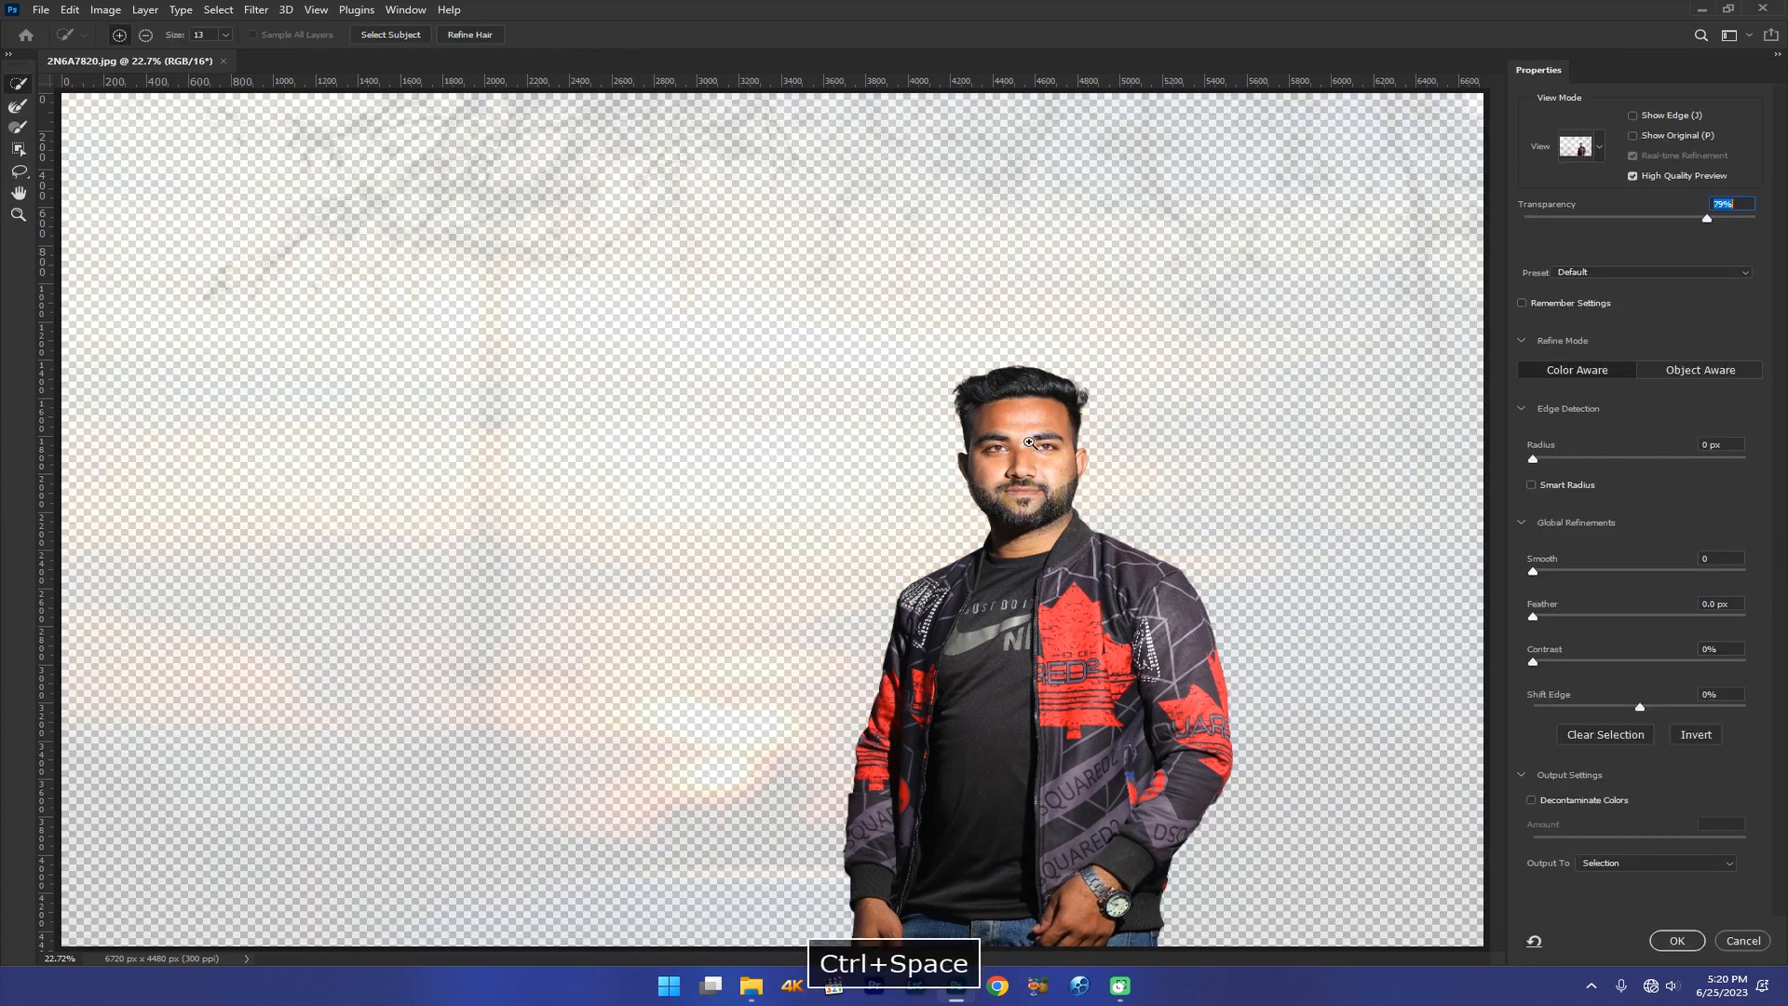
click(1034, 452)
click(1028, 442)
click(1028, 441)
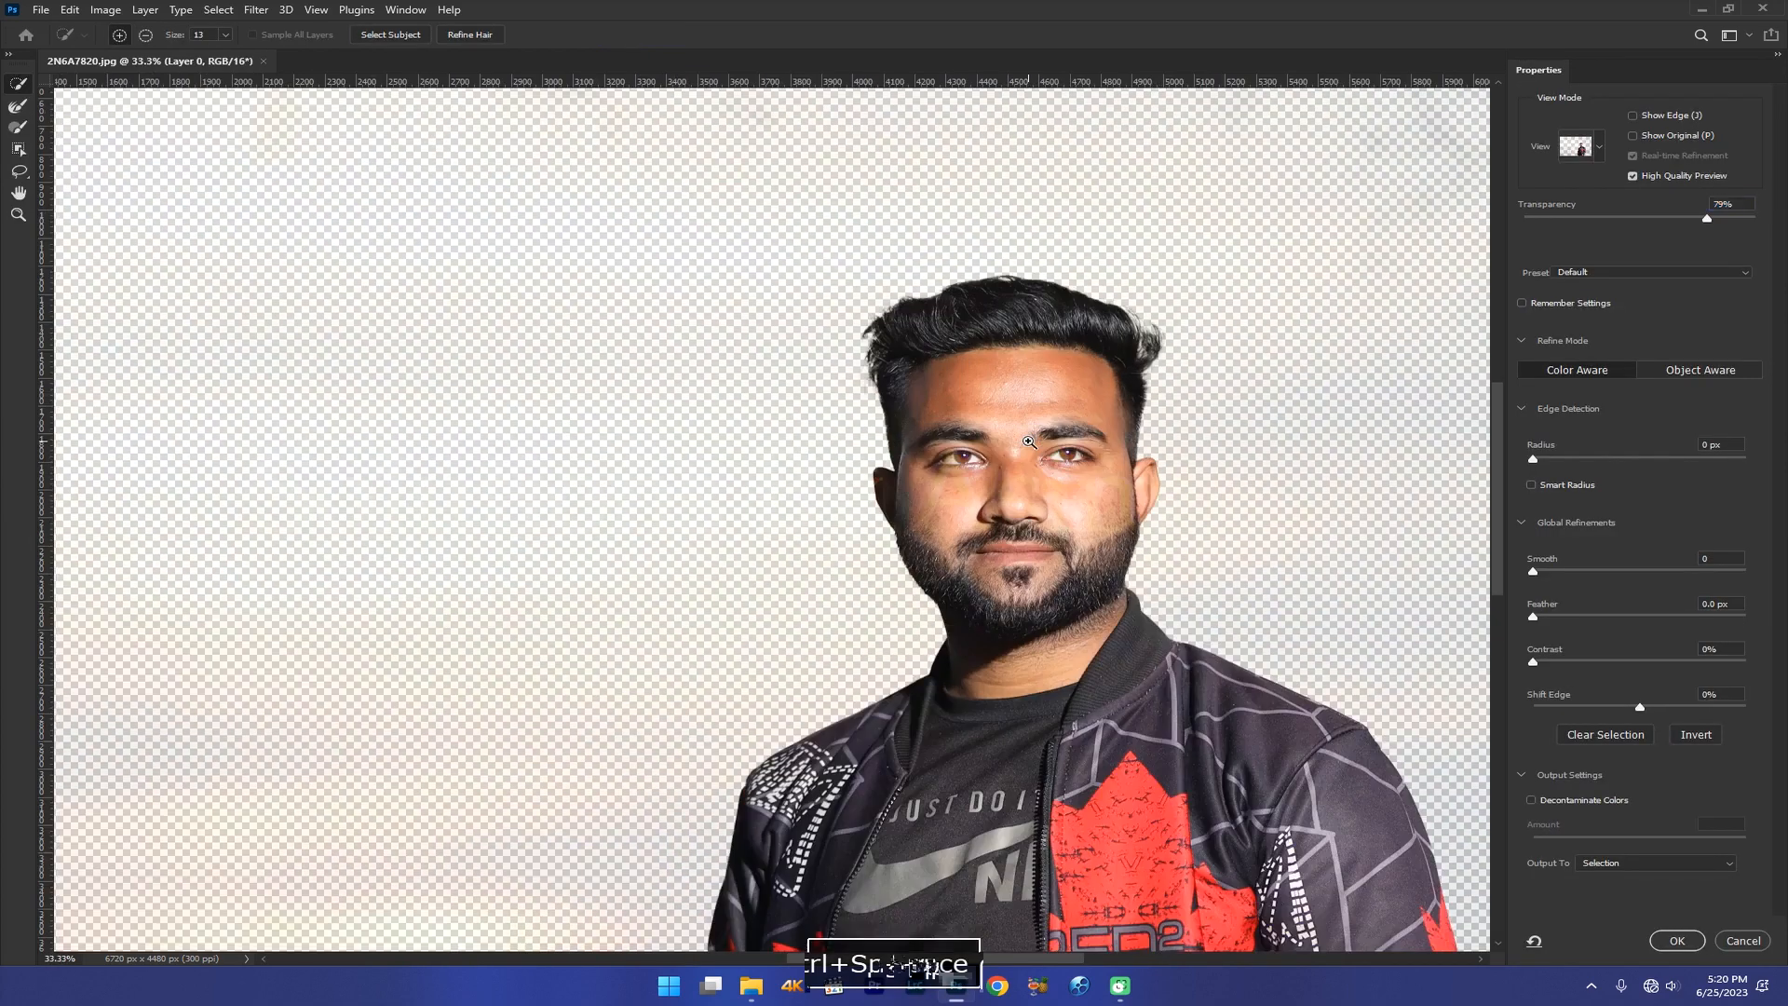
click(1028, 442)
click(1028, 442)
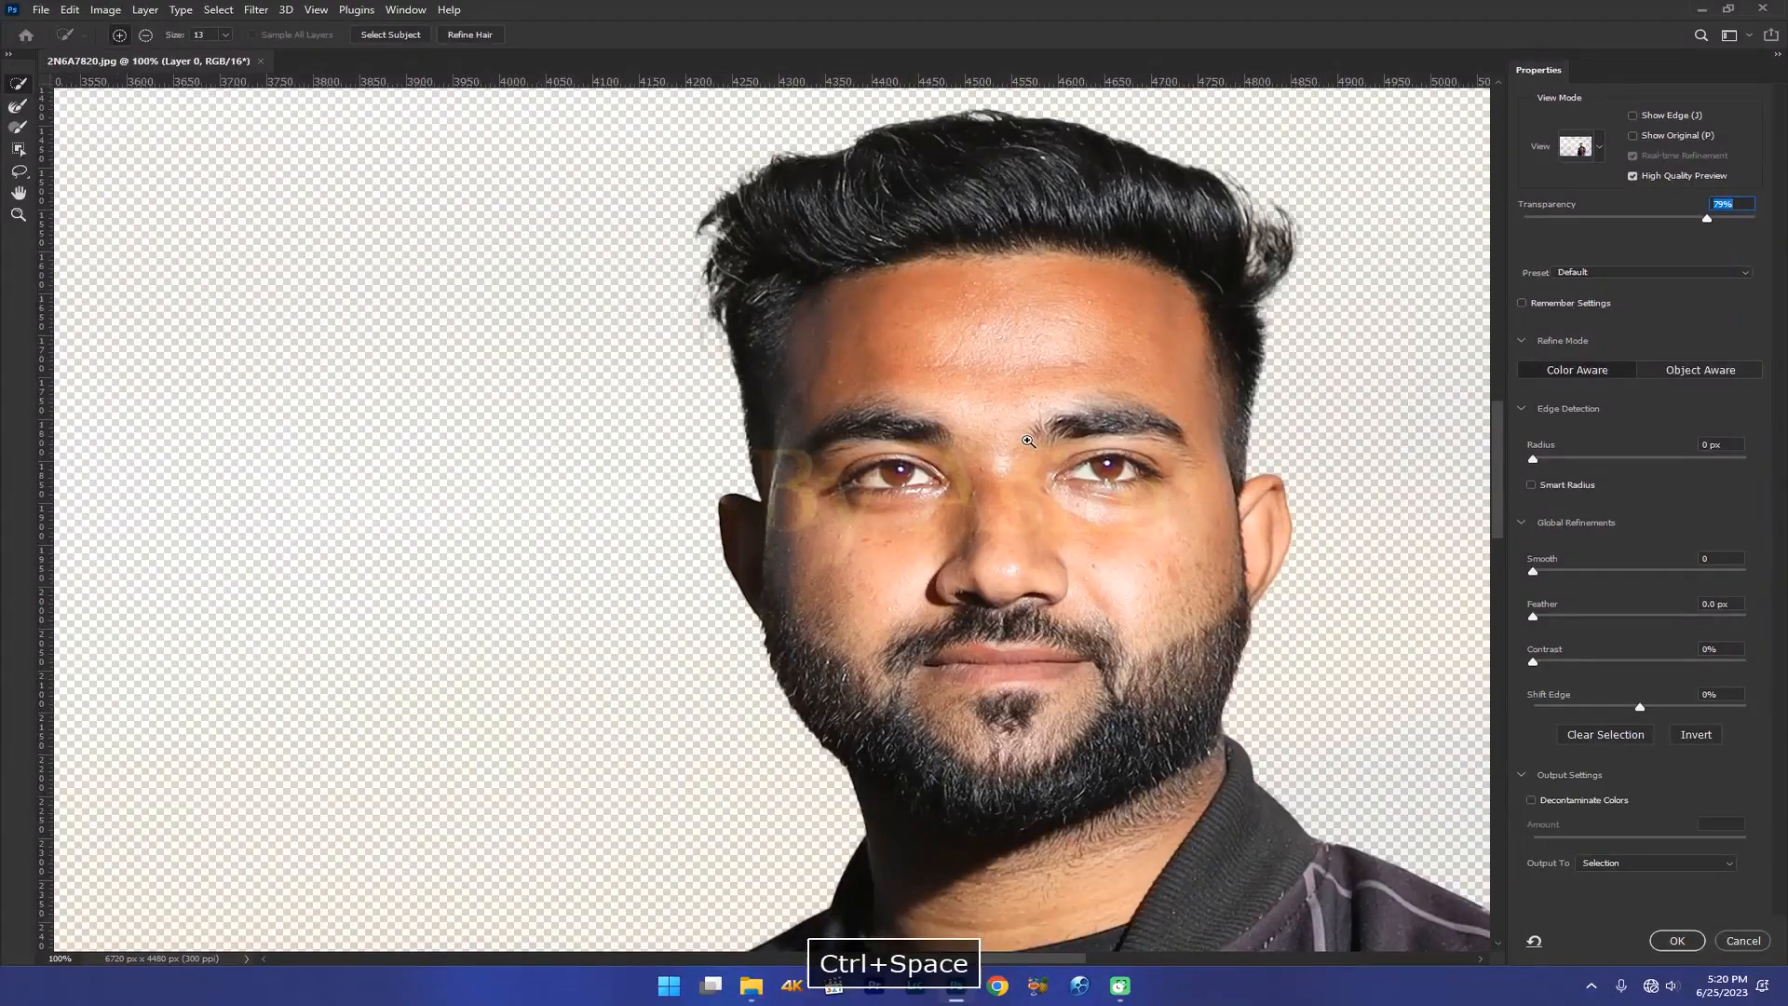
click(1028, 442)
drag(1090, 361, 996, 521)
drag(1519, 707, 1599, 709)
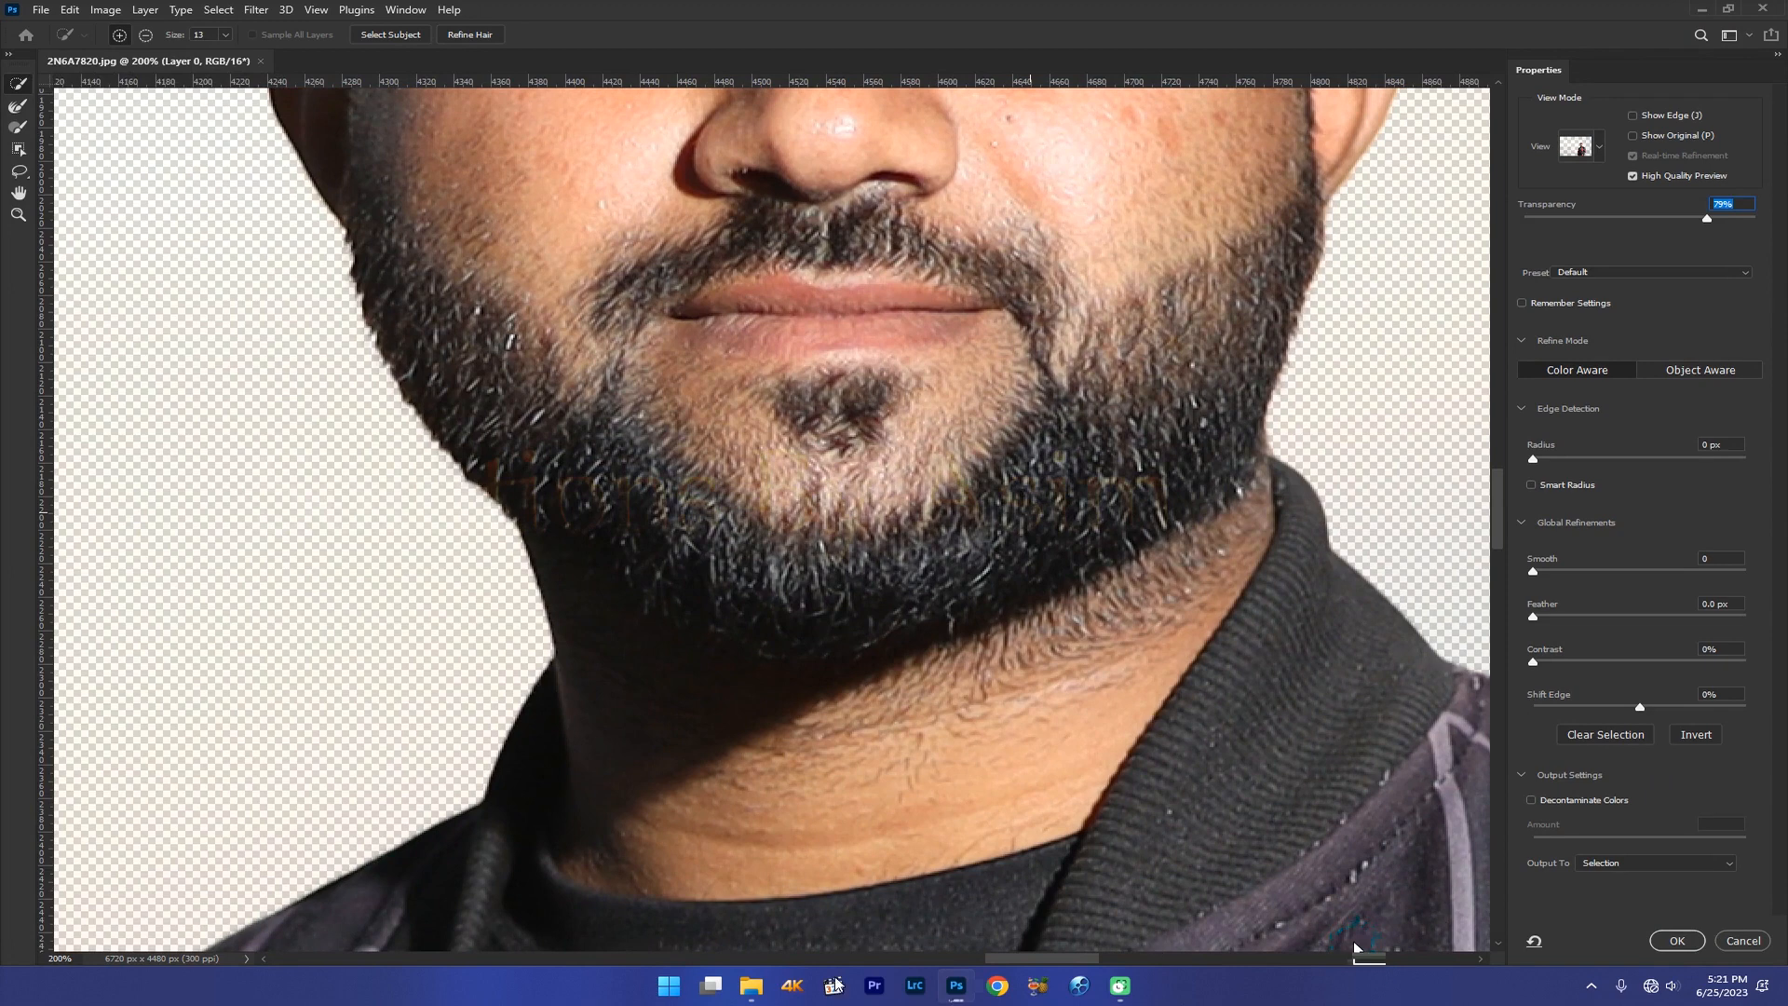
key(space)
click(1677, 939)
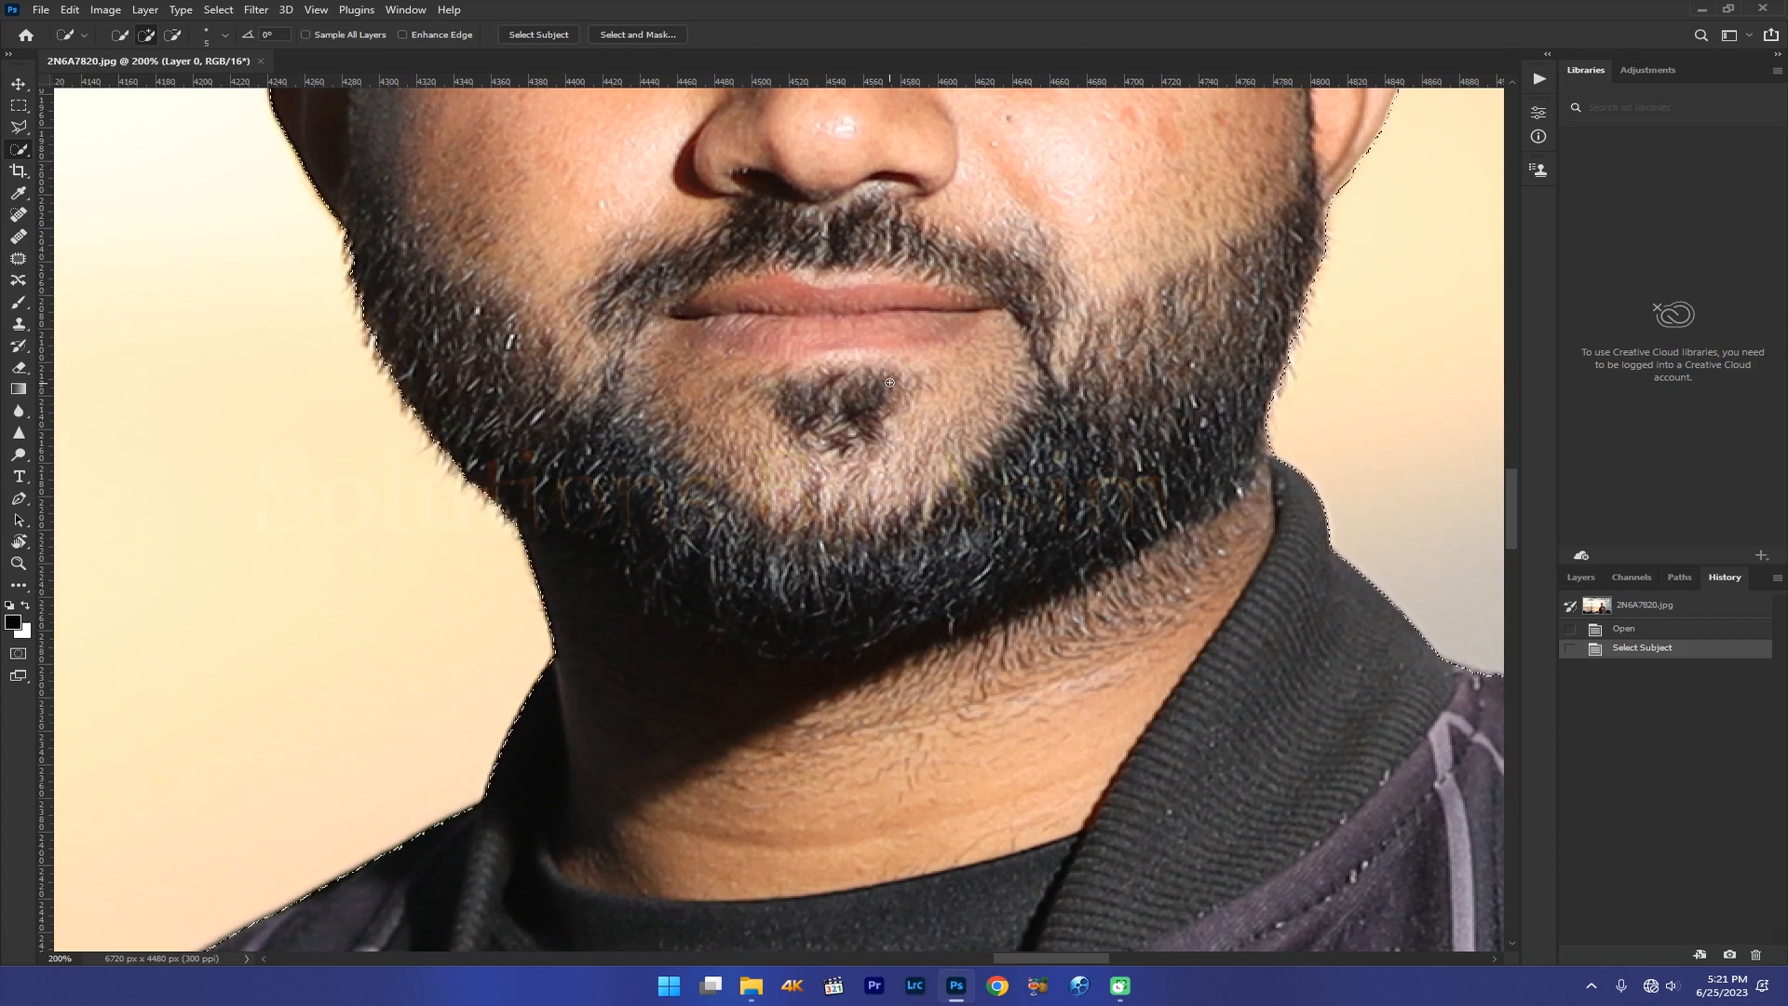
Step: Copy the selected man onto a new layer and check the cutout by briefly hiding the Background layer
key(ctrl+0)
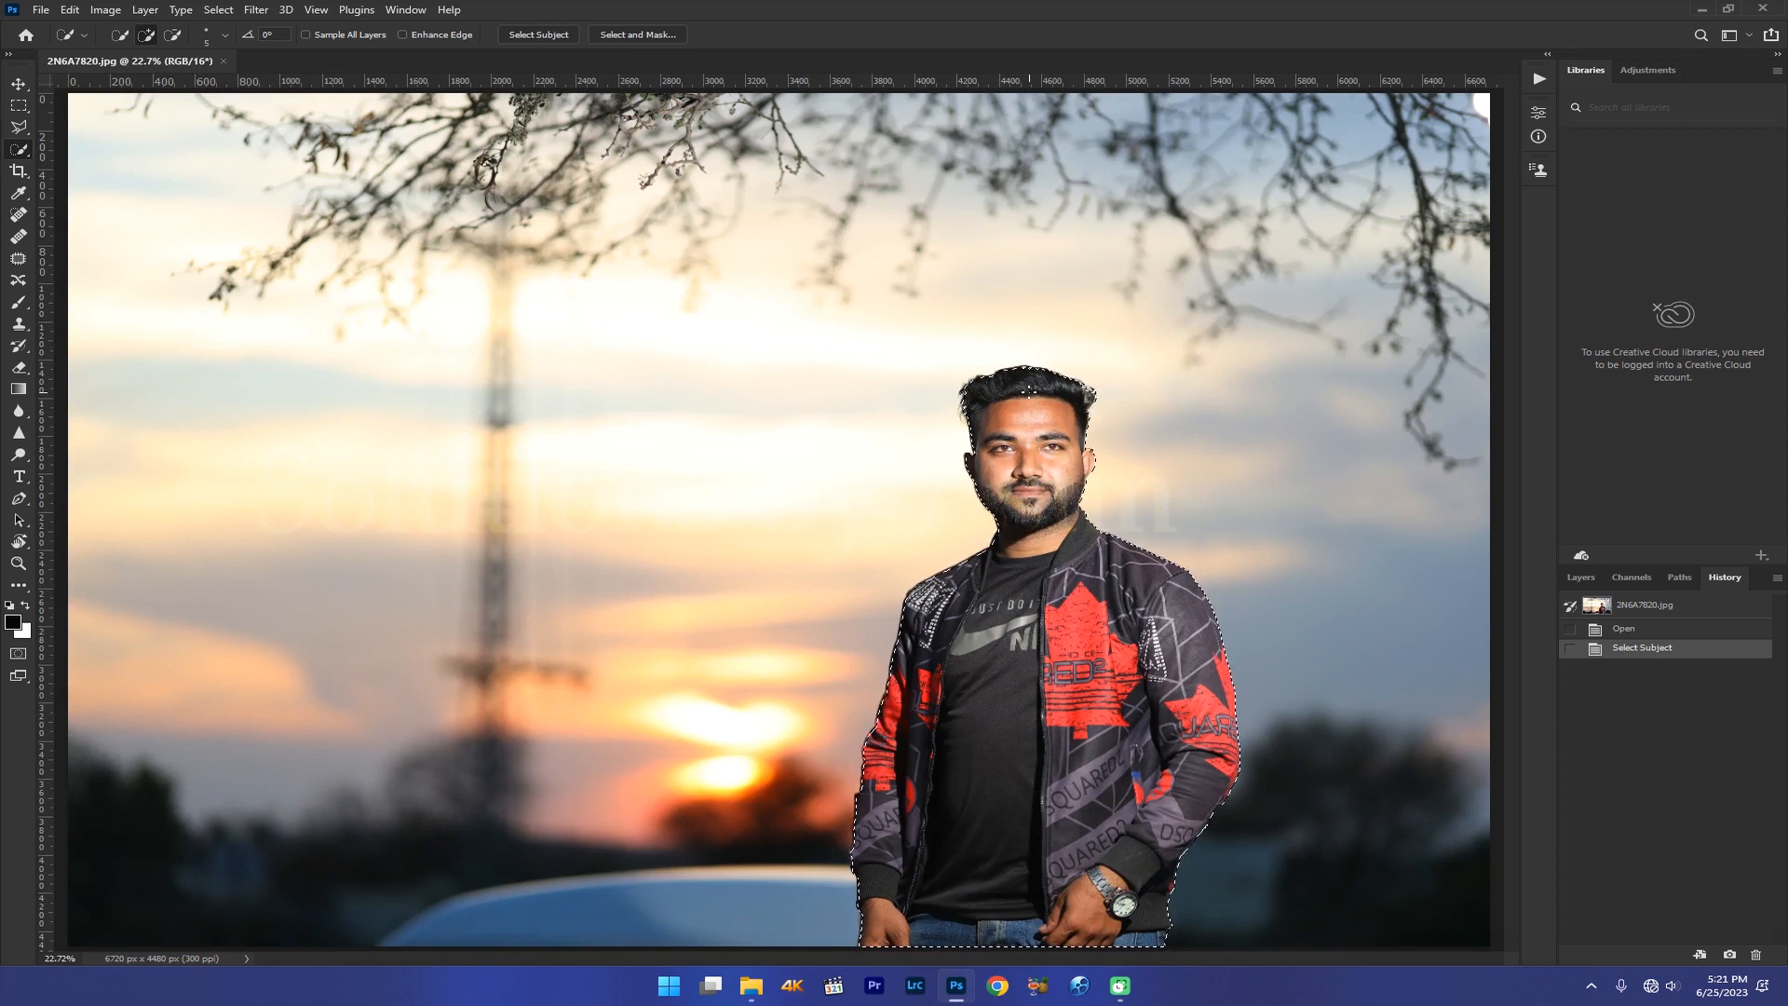
key(ctrl+j)
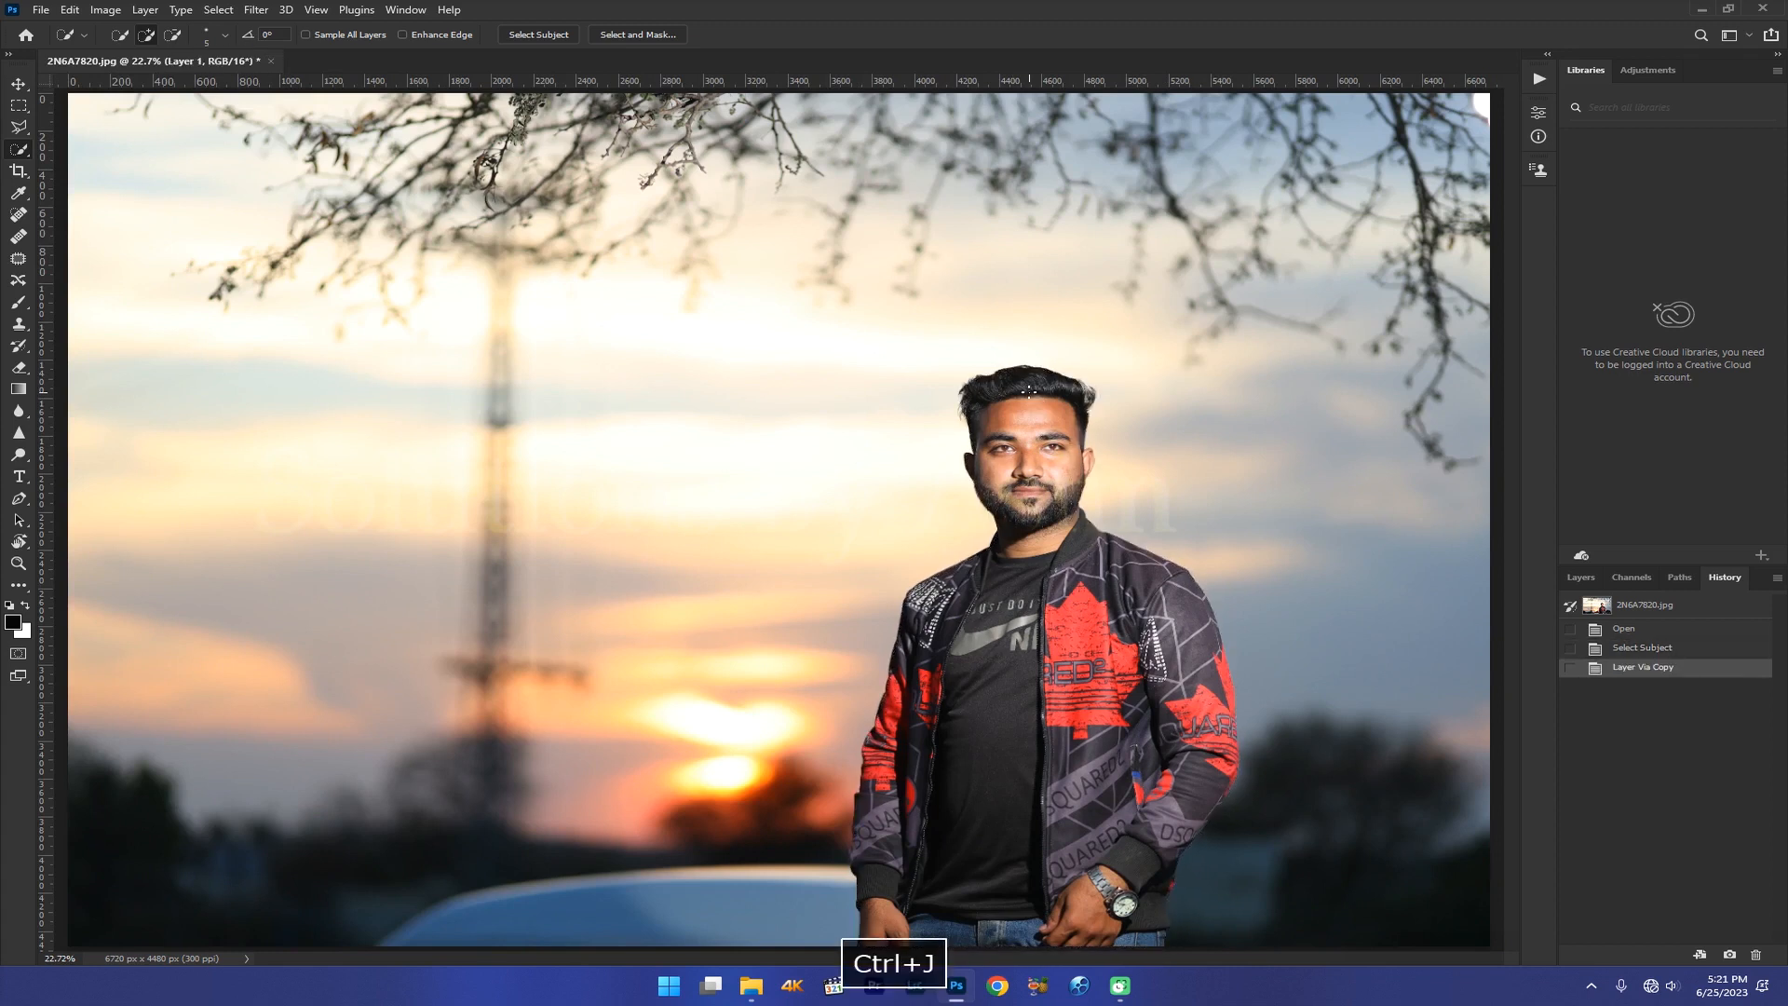
click(1580, 578)
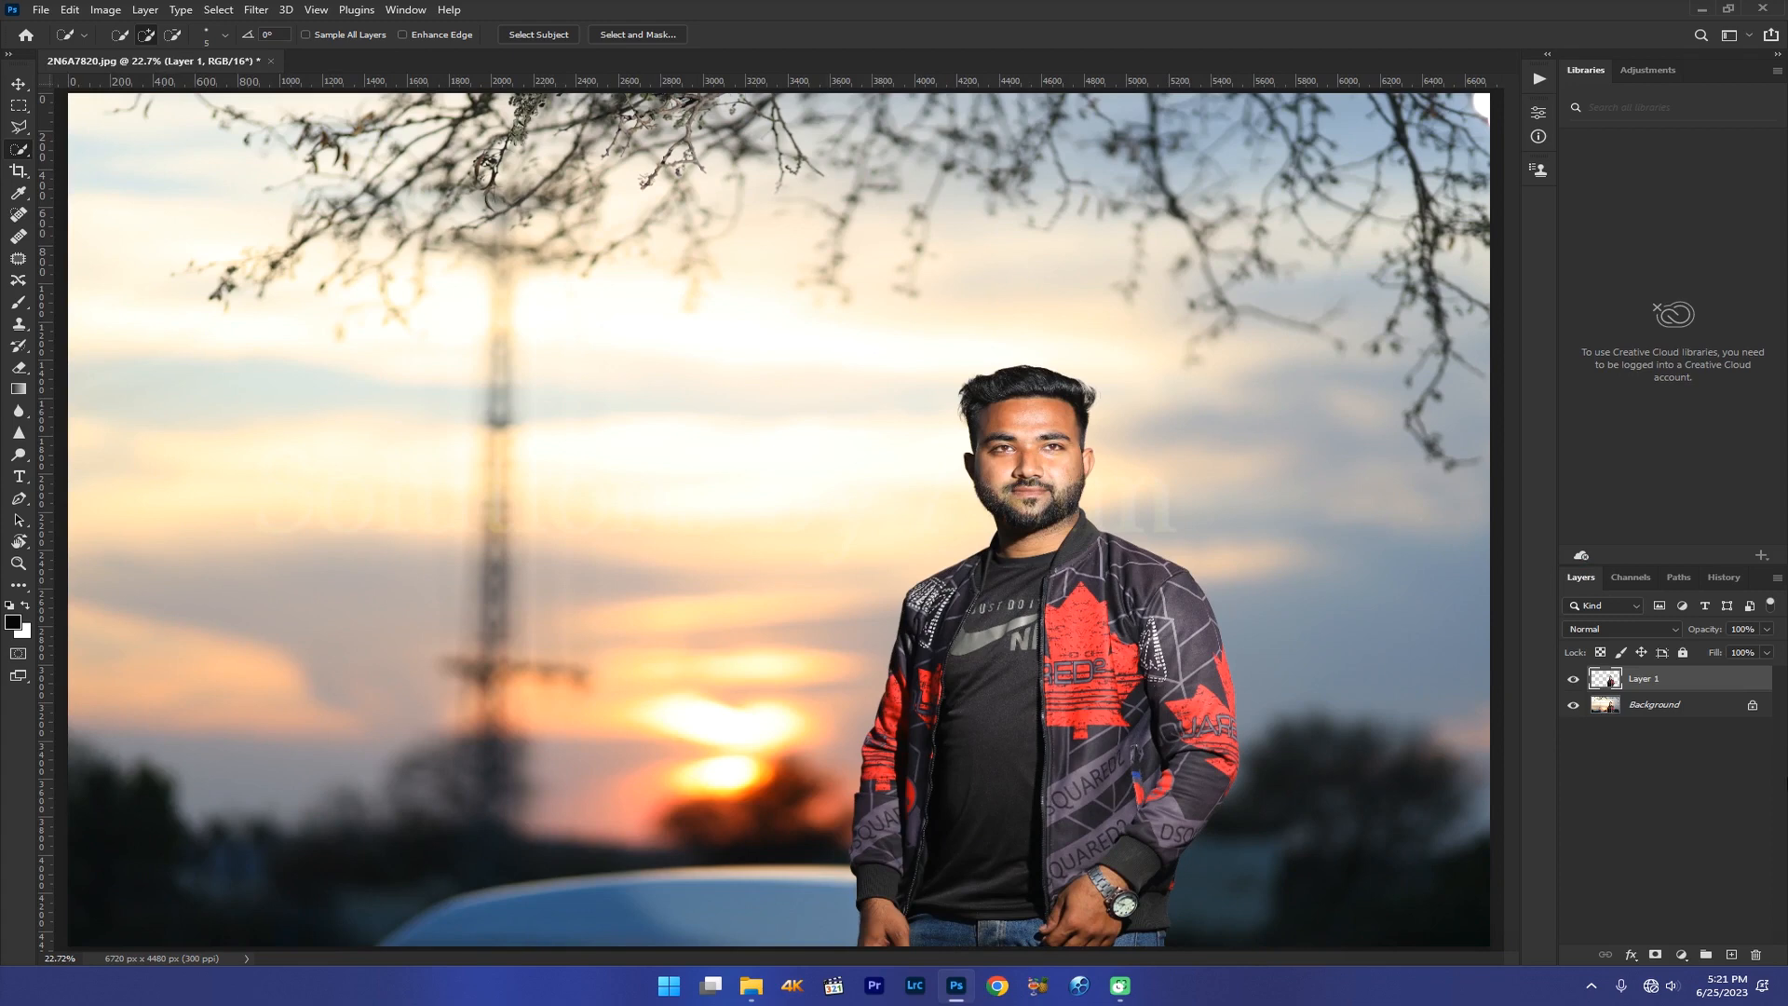
key(v)
click(1574, 706)
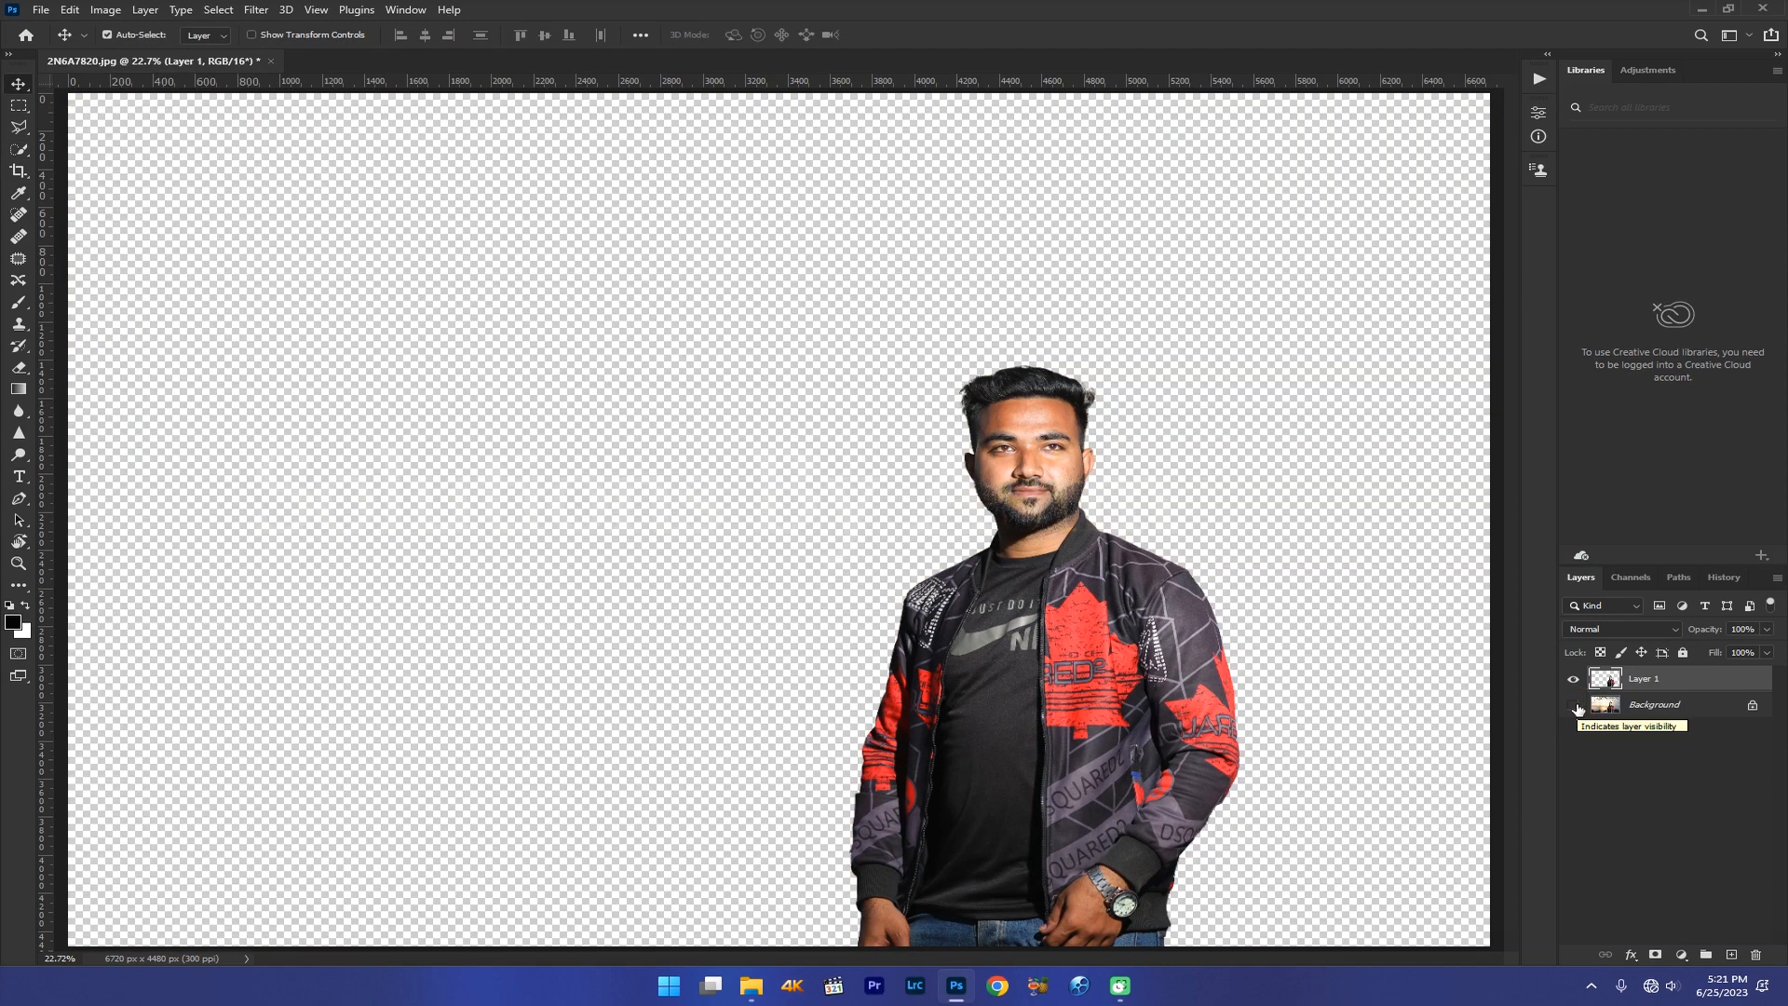
click(1574, 705)
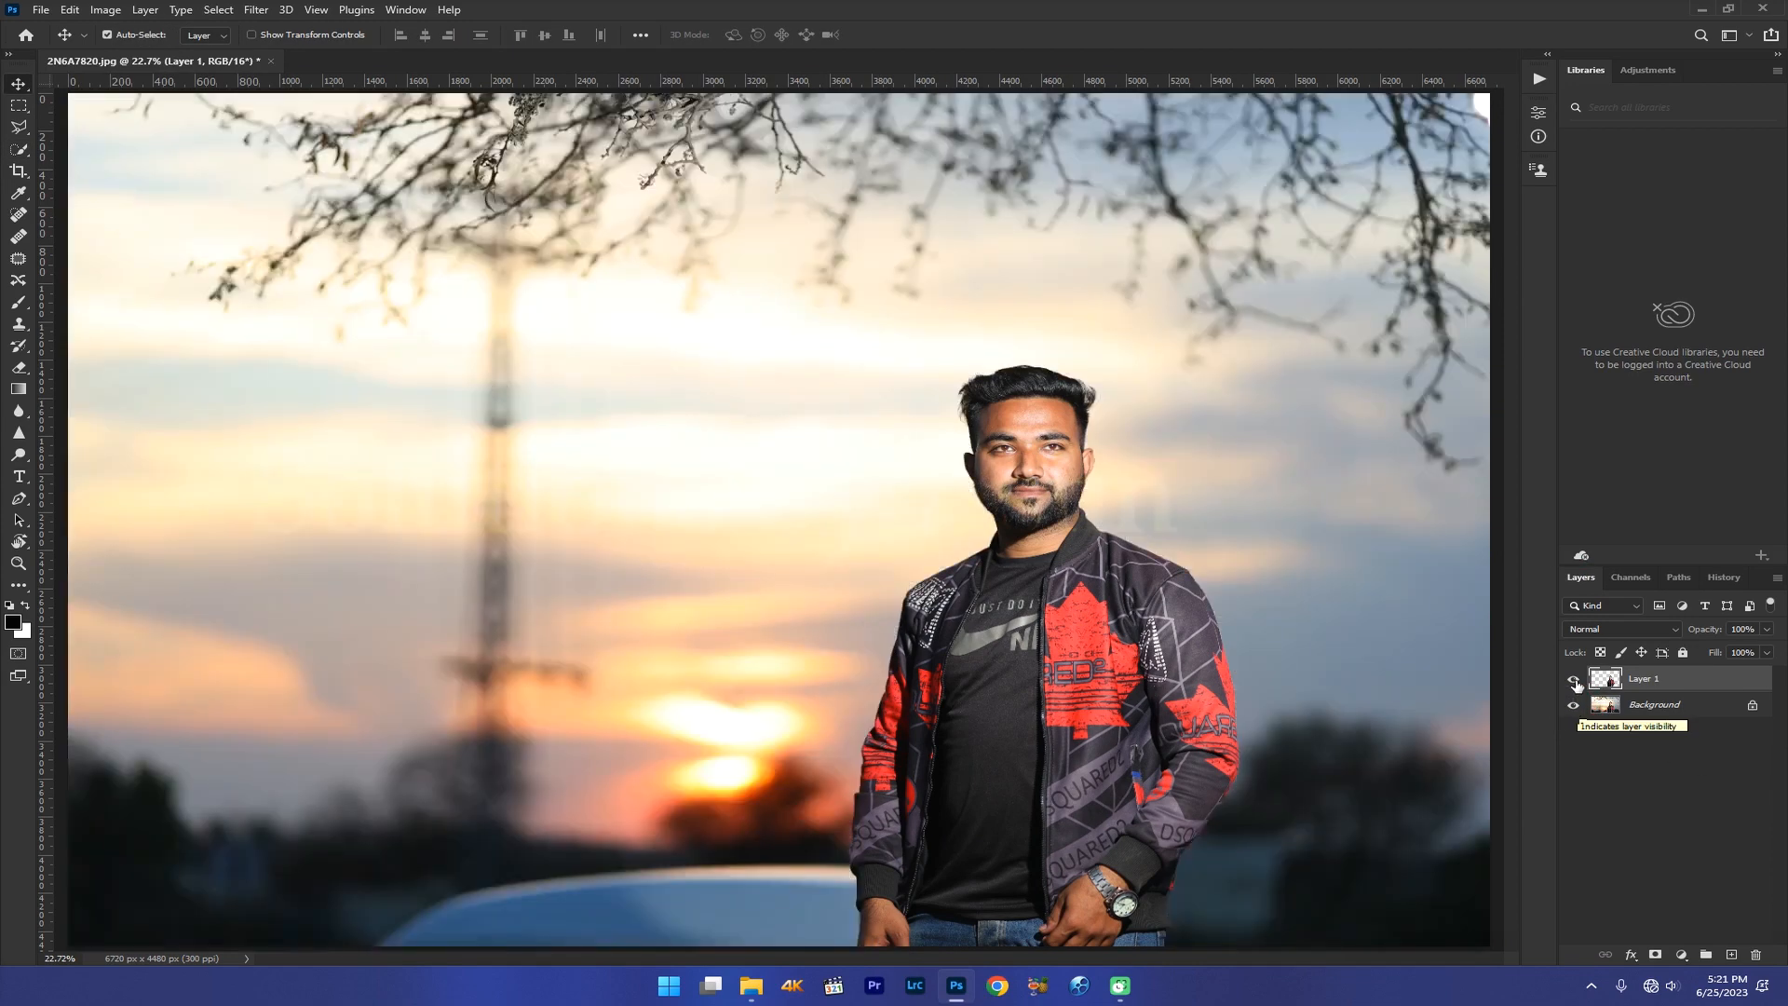
Step: Make the Background layer active and load Layer 1's outline as a selection
click(1682, 714)
ctrl+click(1603, 679)
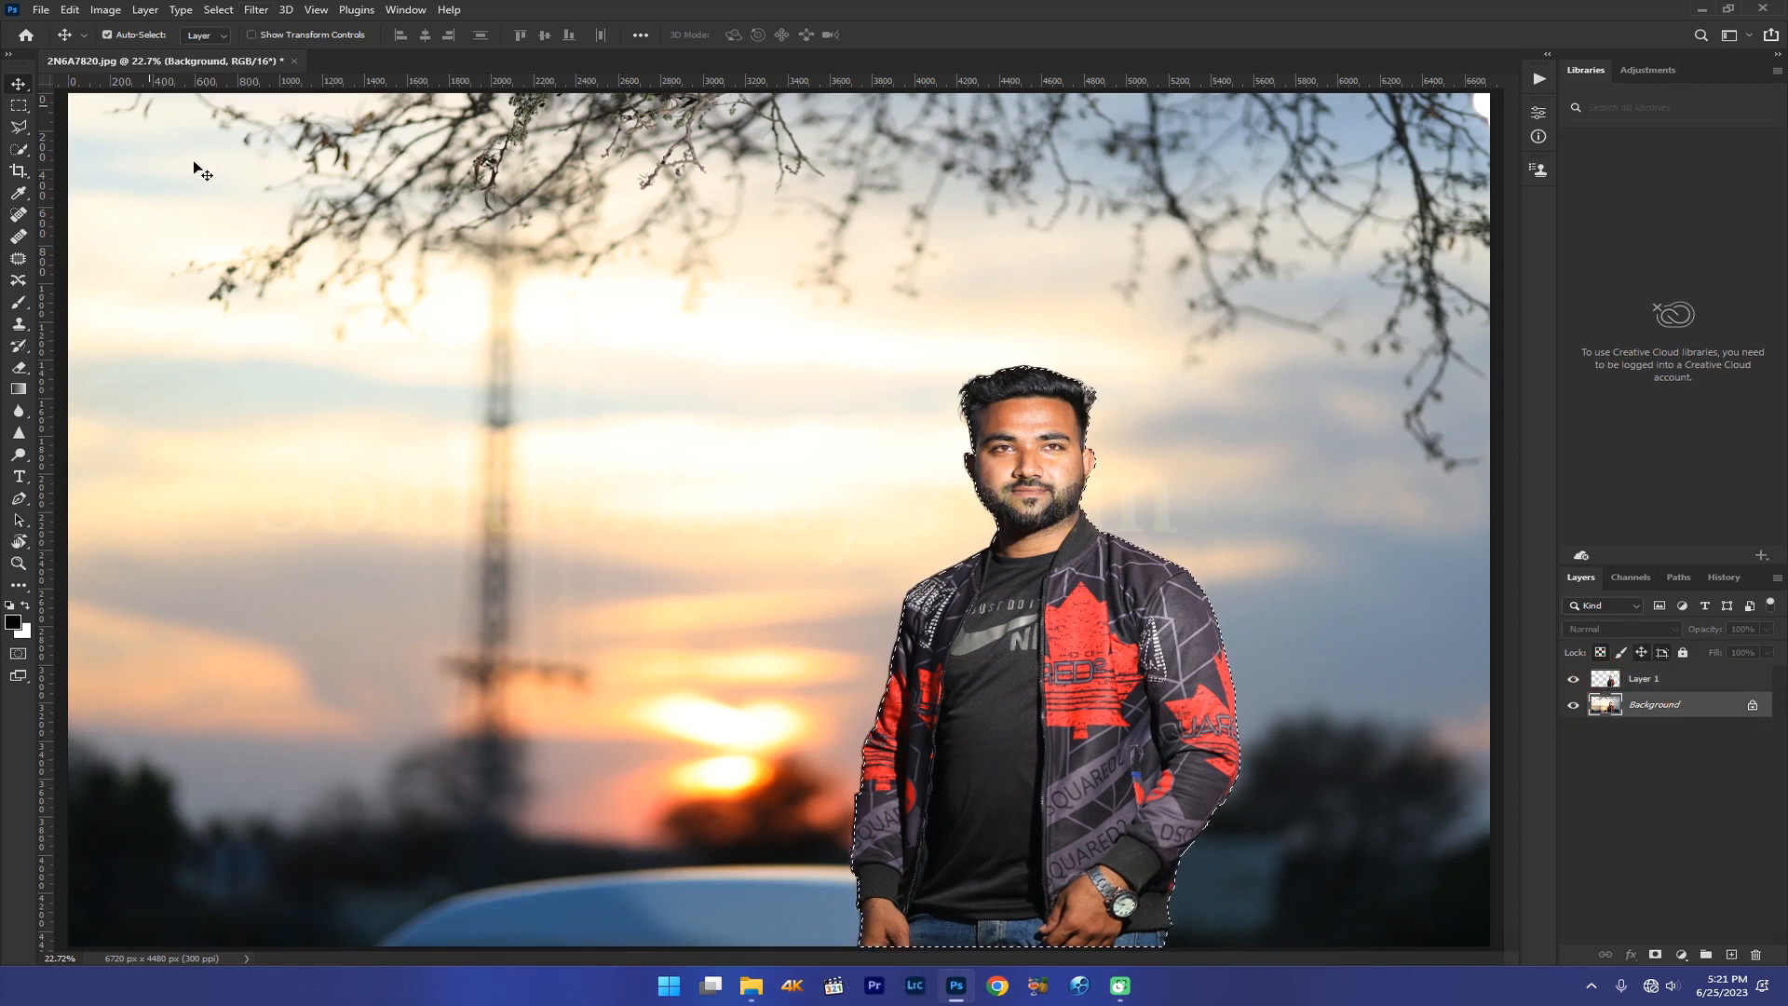
click(41, 9)
mouse_move(65, 13)
click(121, 303)
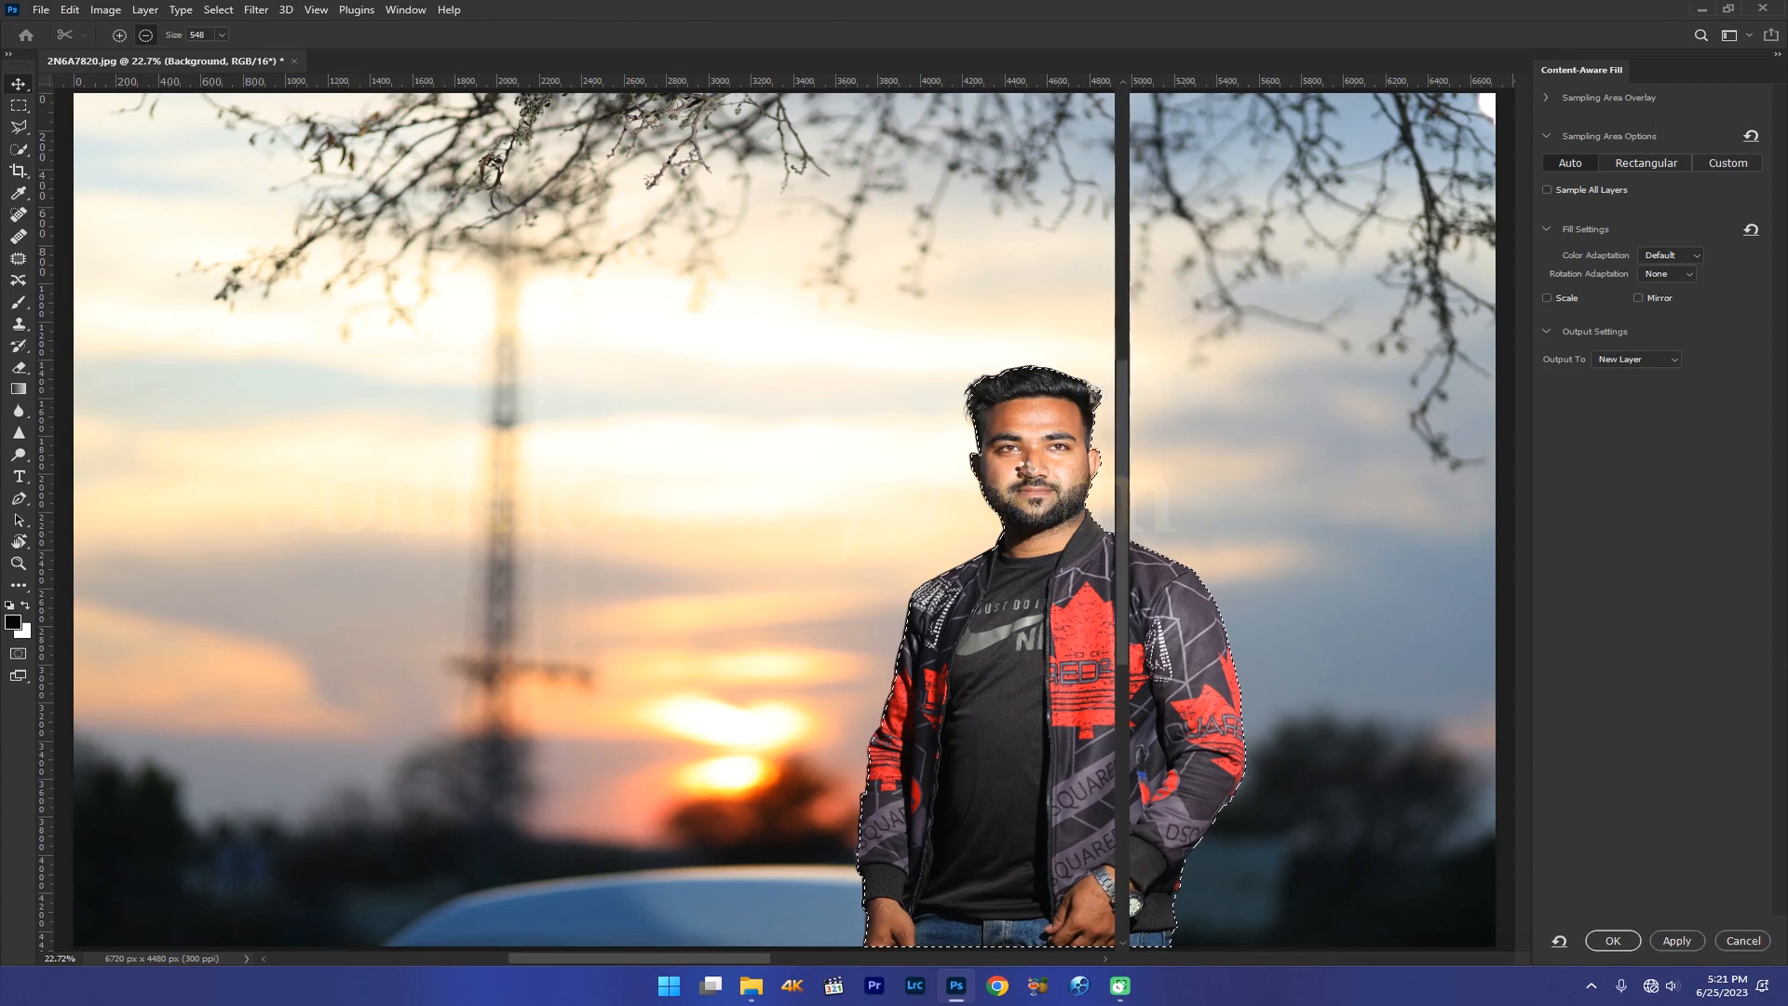
key(Escape)
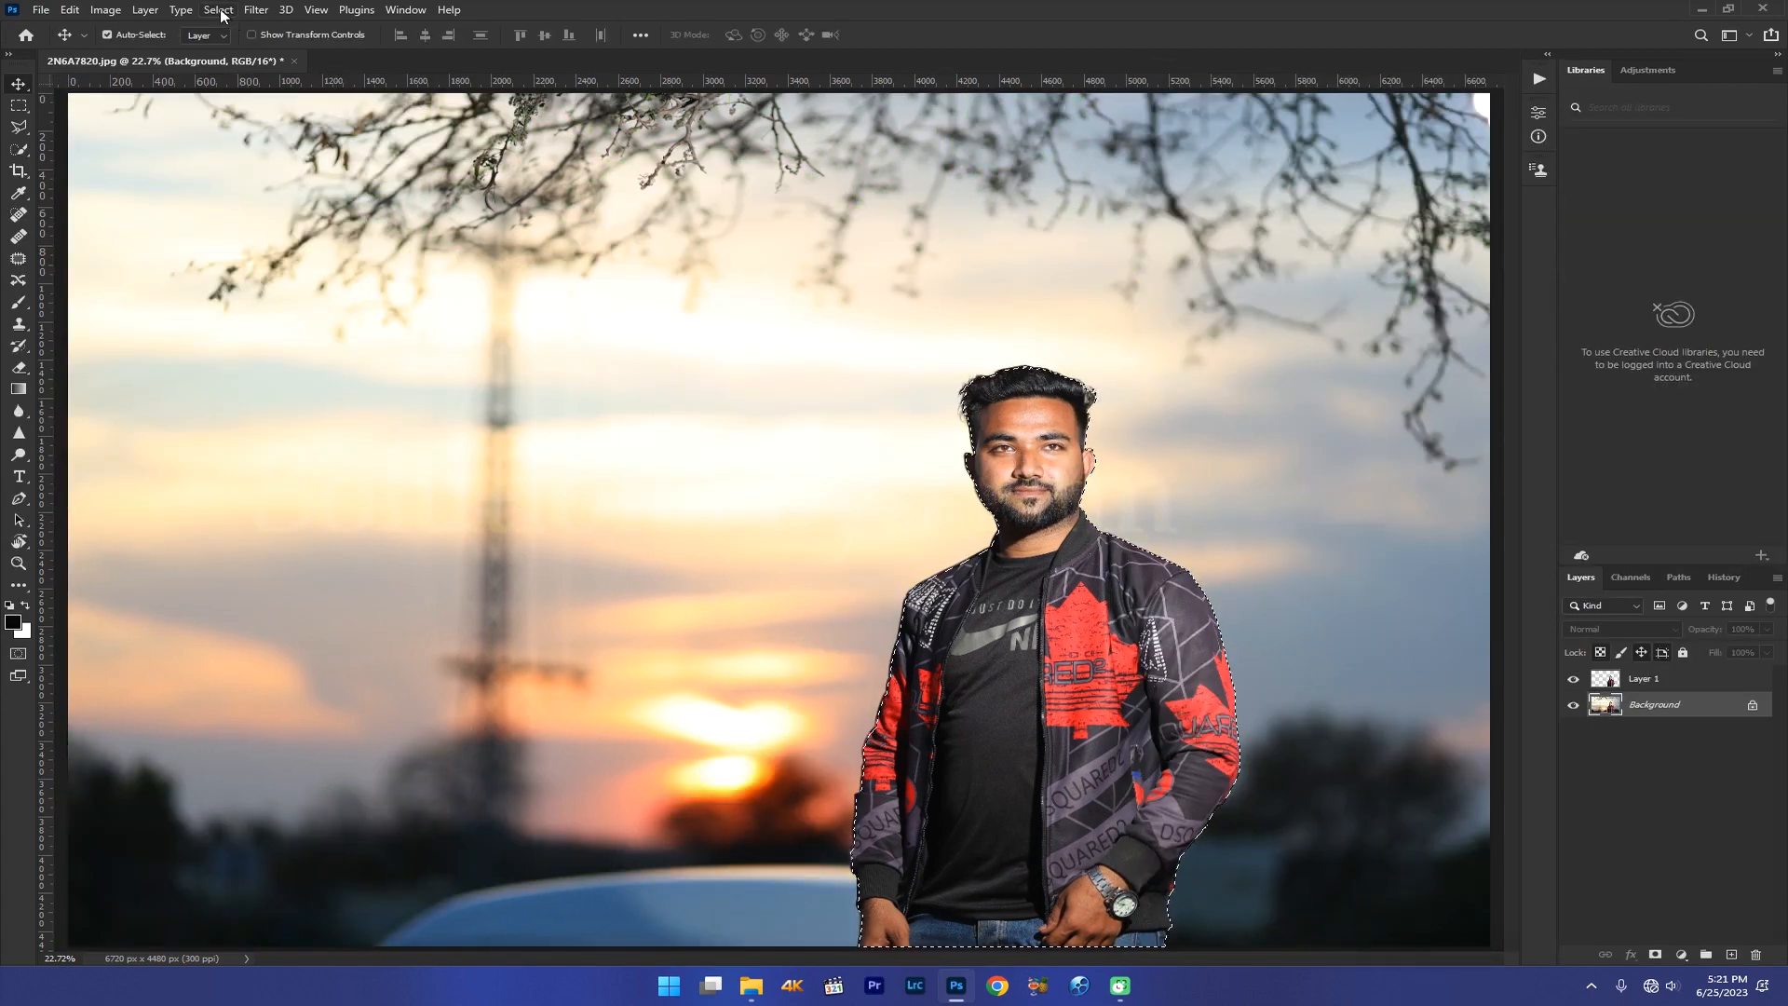
Step: Expand the selection around the man by 4 pixels and check its edge near the ear
click(220, 12)
mouse_move(276, 264)
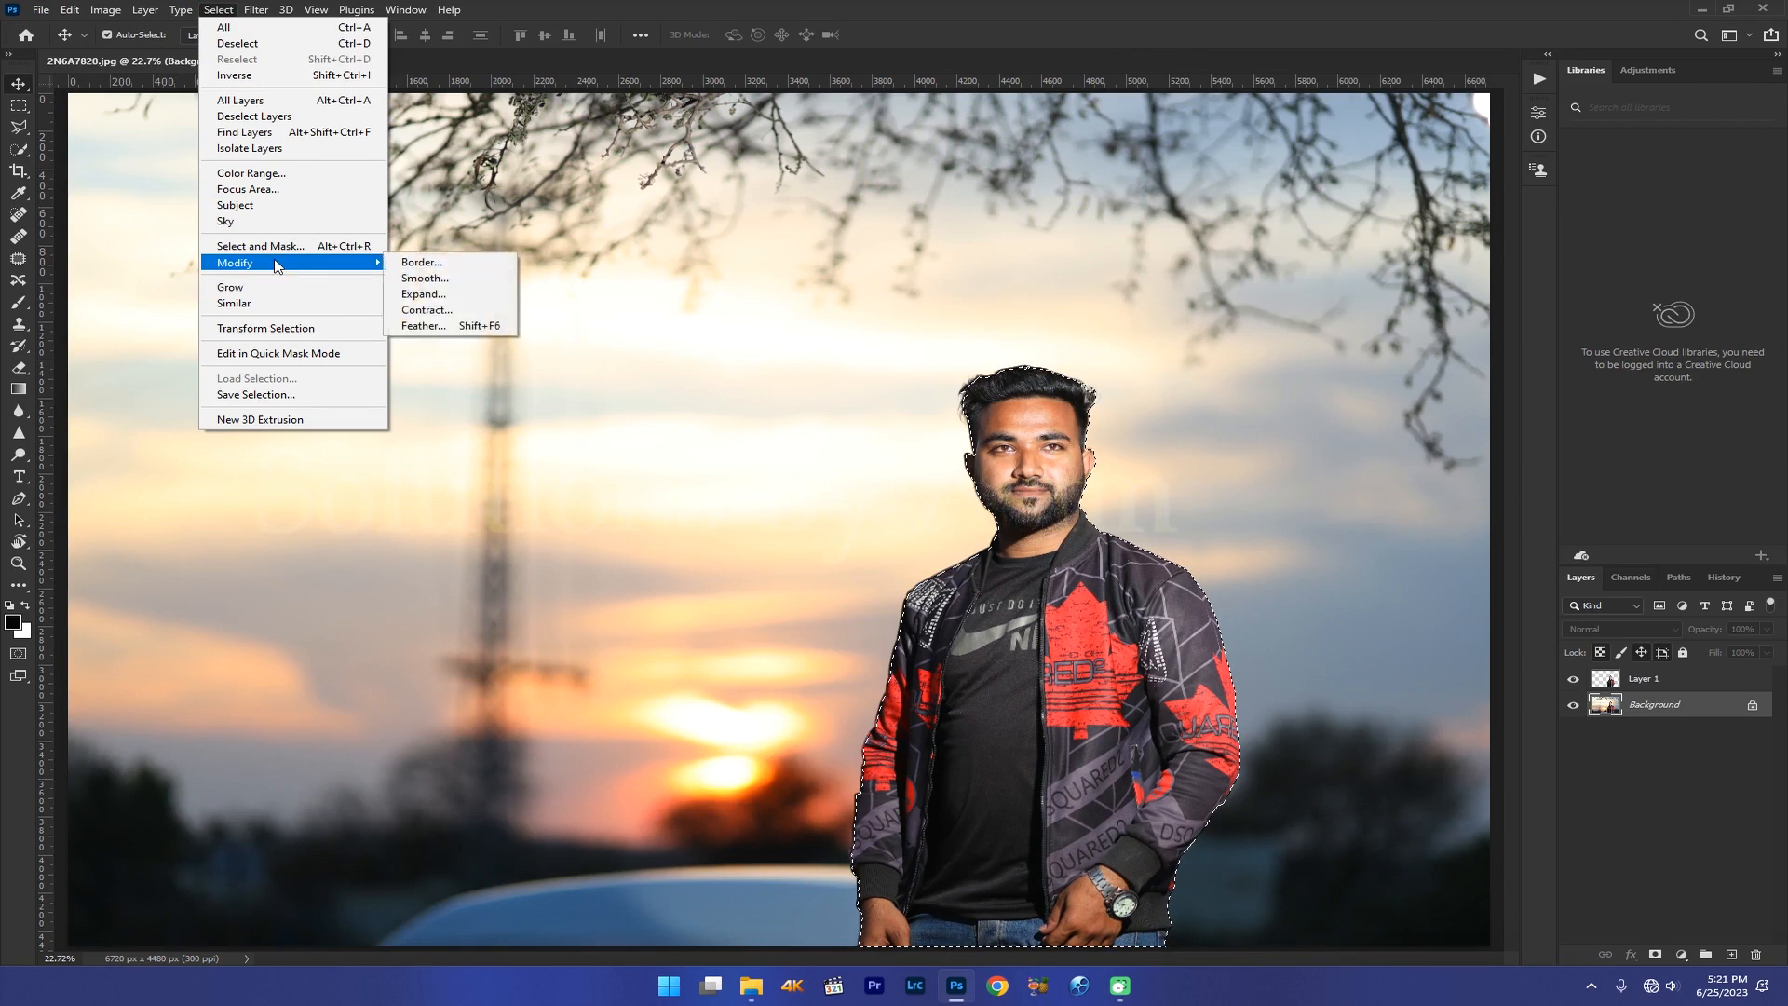
click(427, 294)
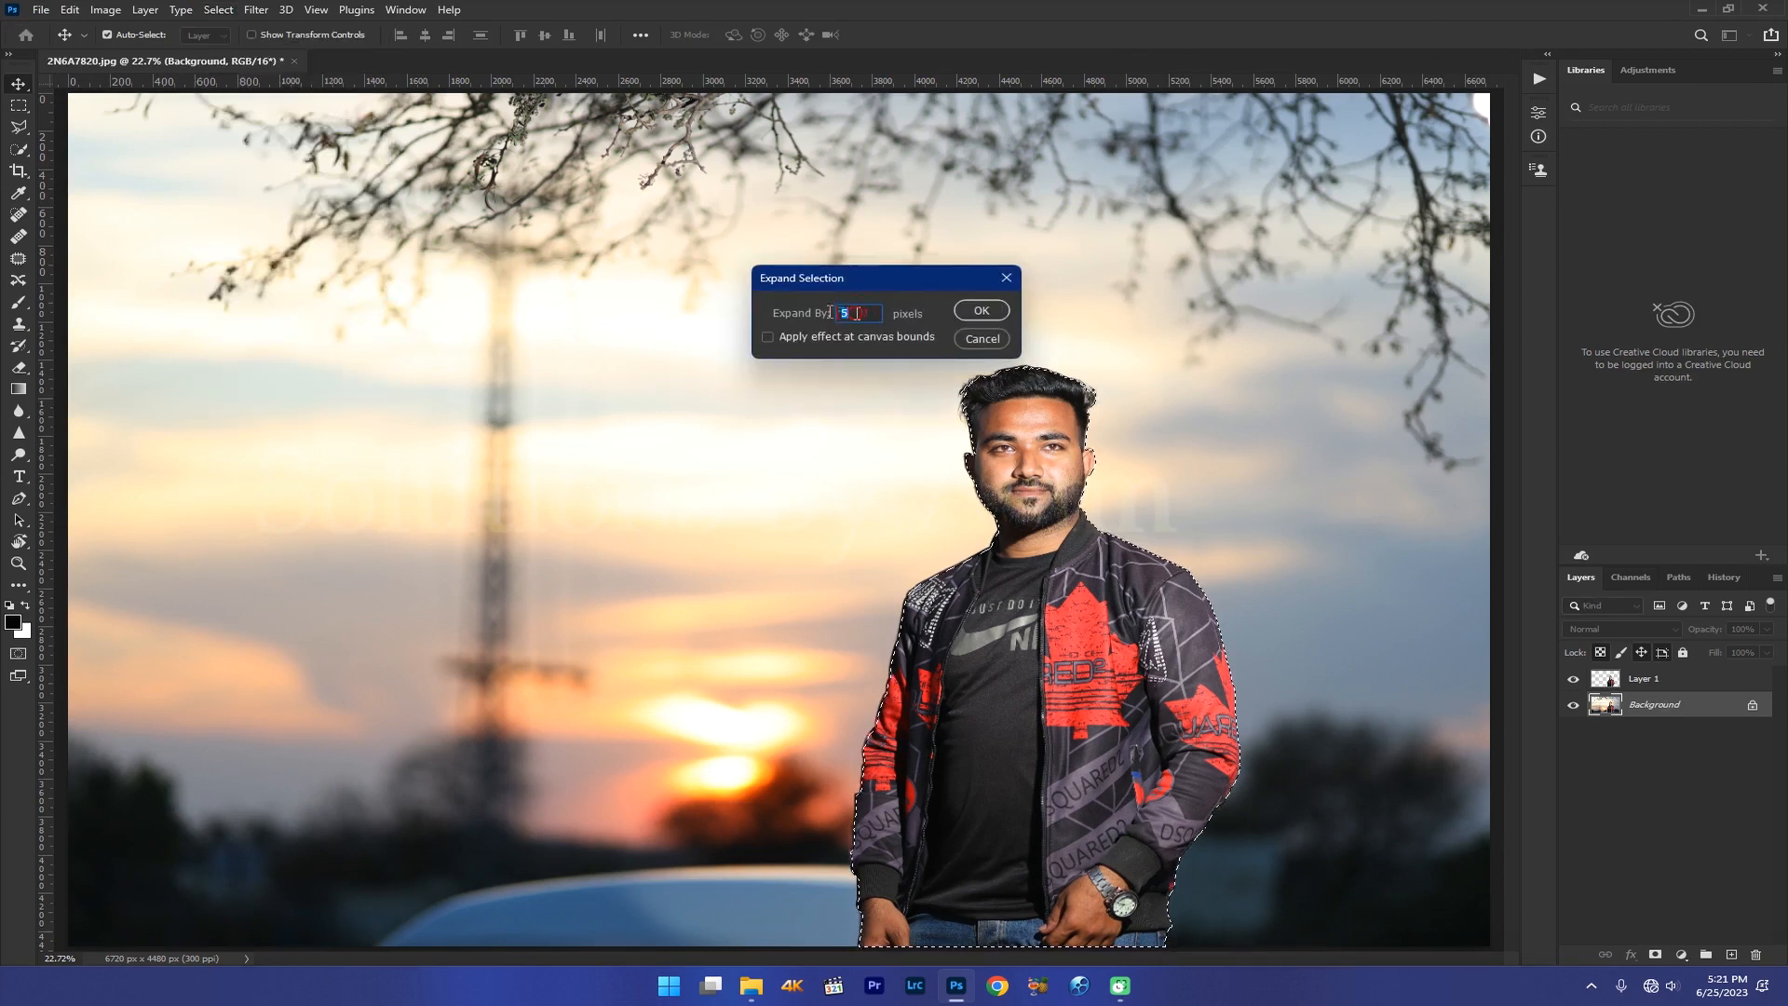
text(4)
click(982, 311)
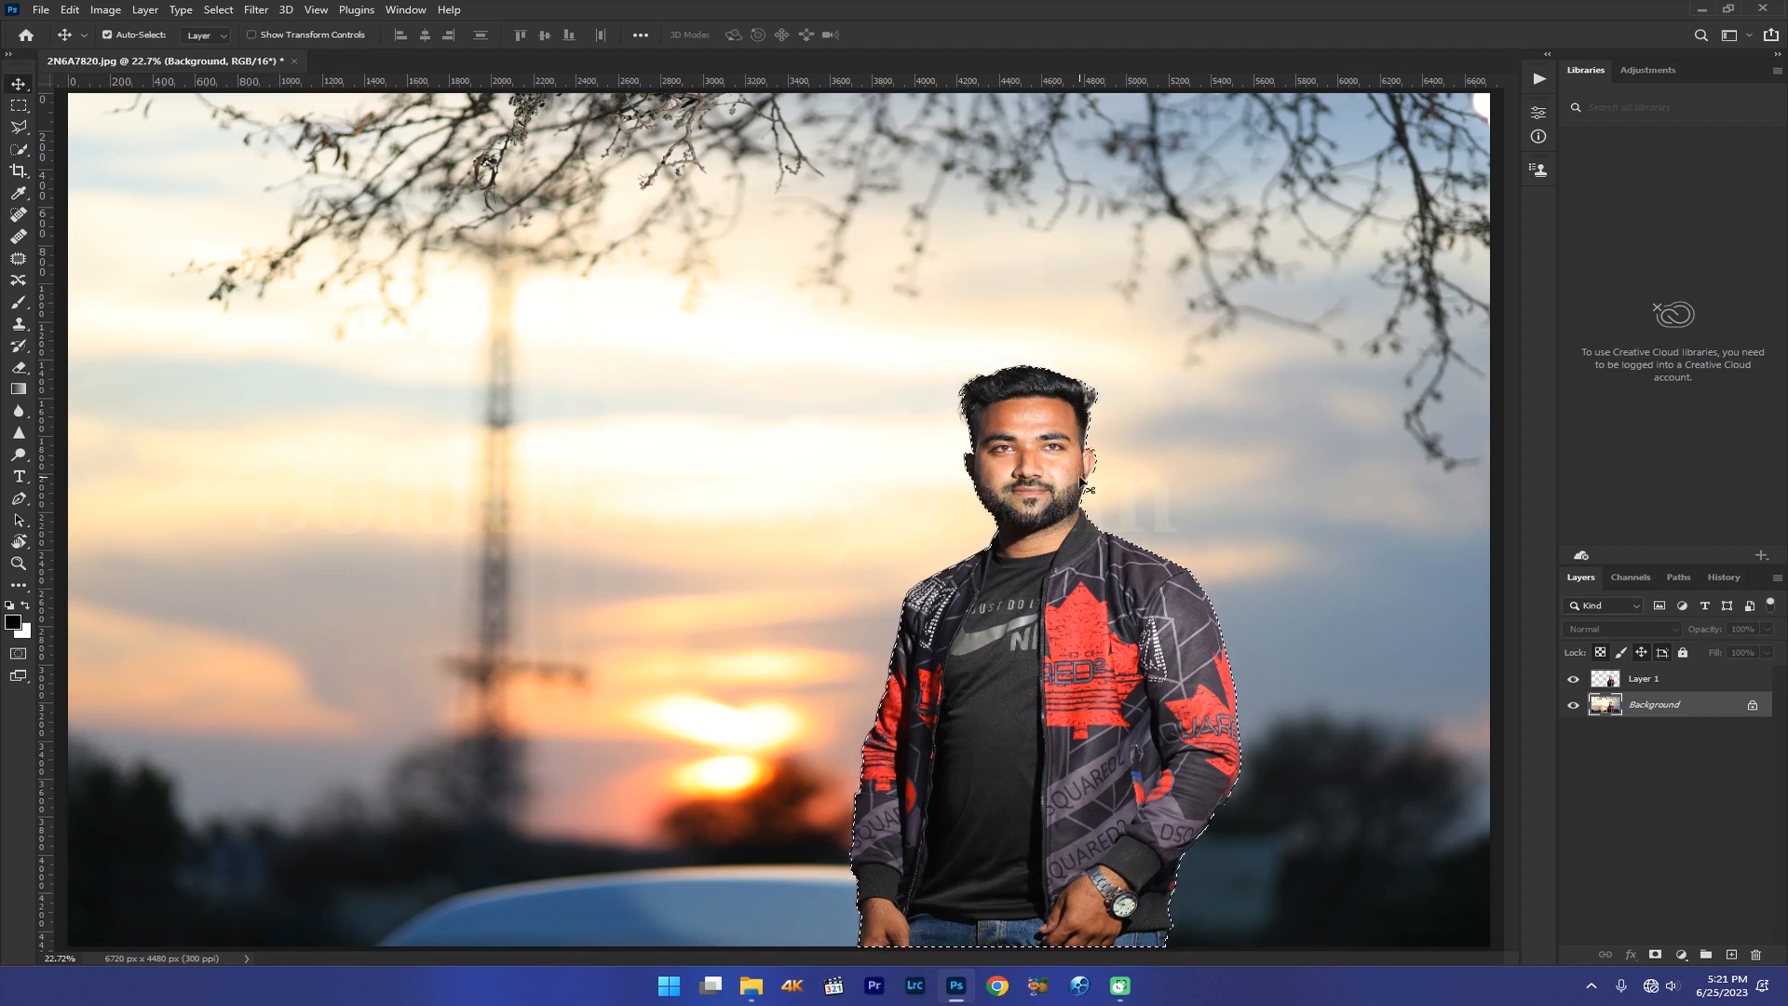
key(ctrl+space)
drag(1078, 467, 1201, 415)
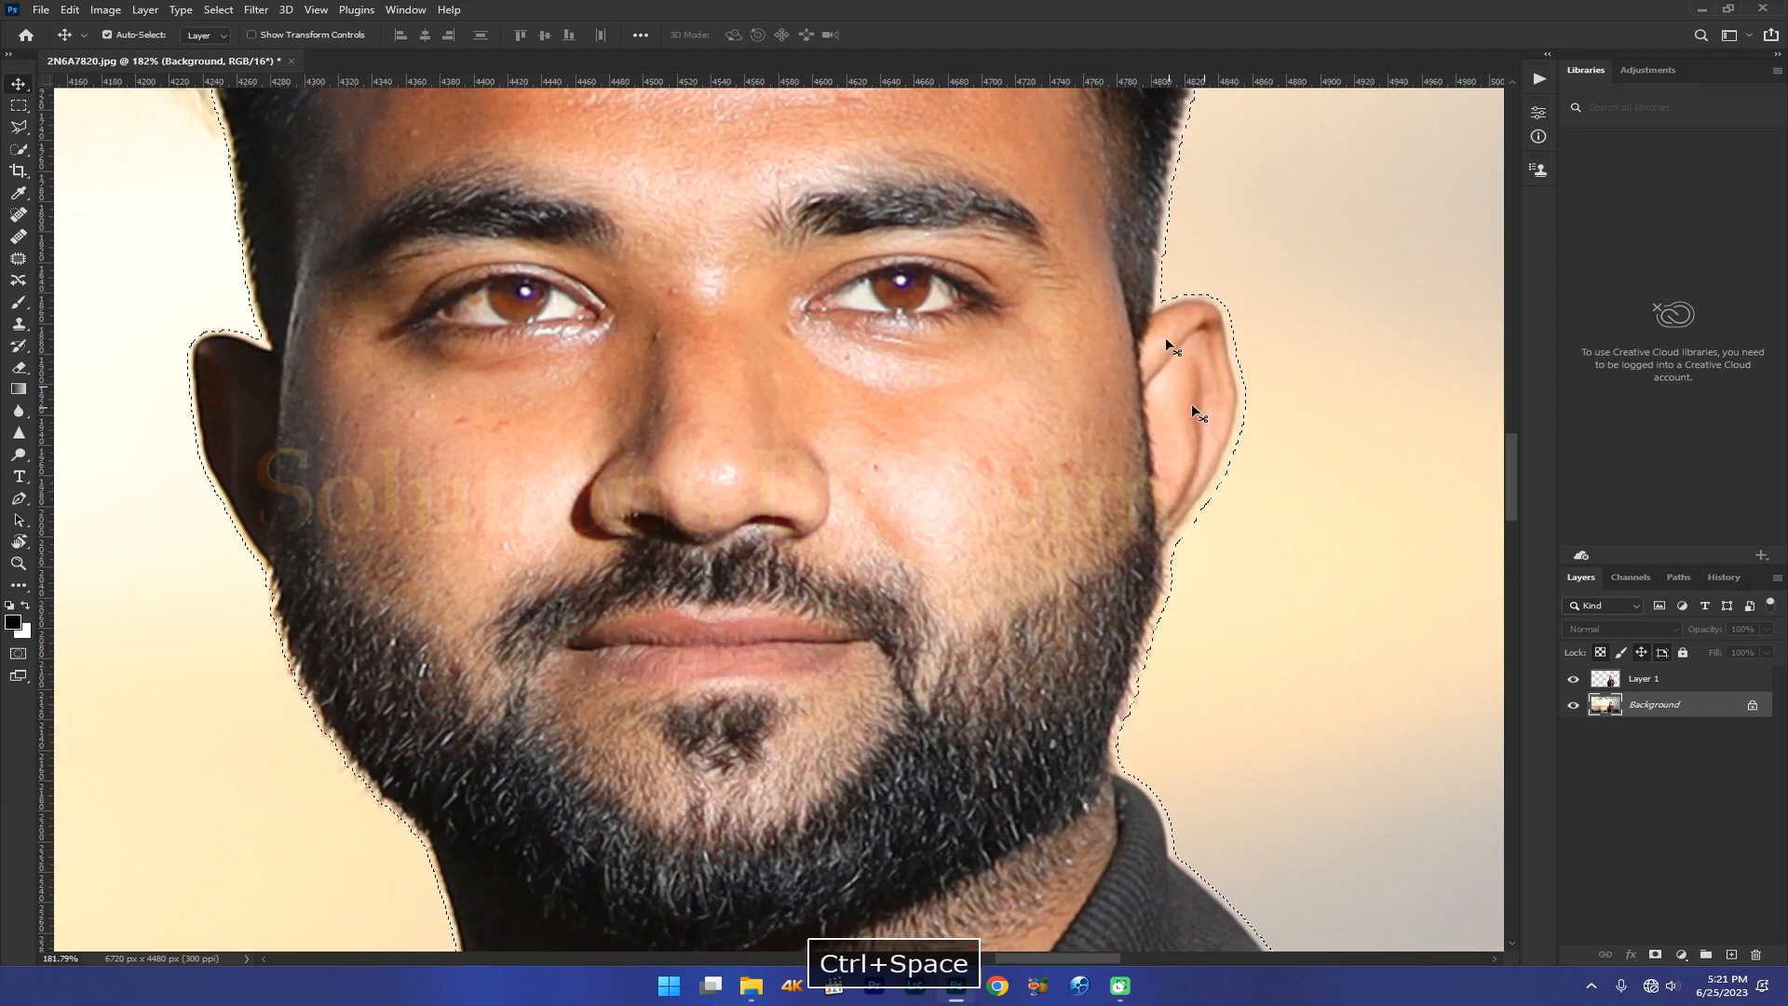
Step: Apply Content-Aware Fill to the selection with Very High color adaptation and Full rotation adaptation, output to a new layer
click(71, 11)
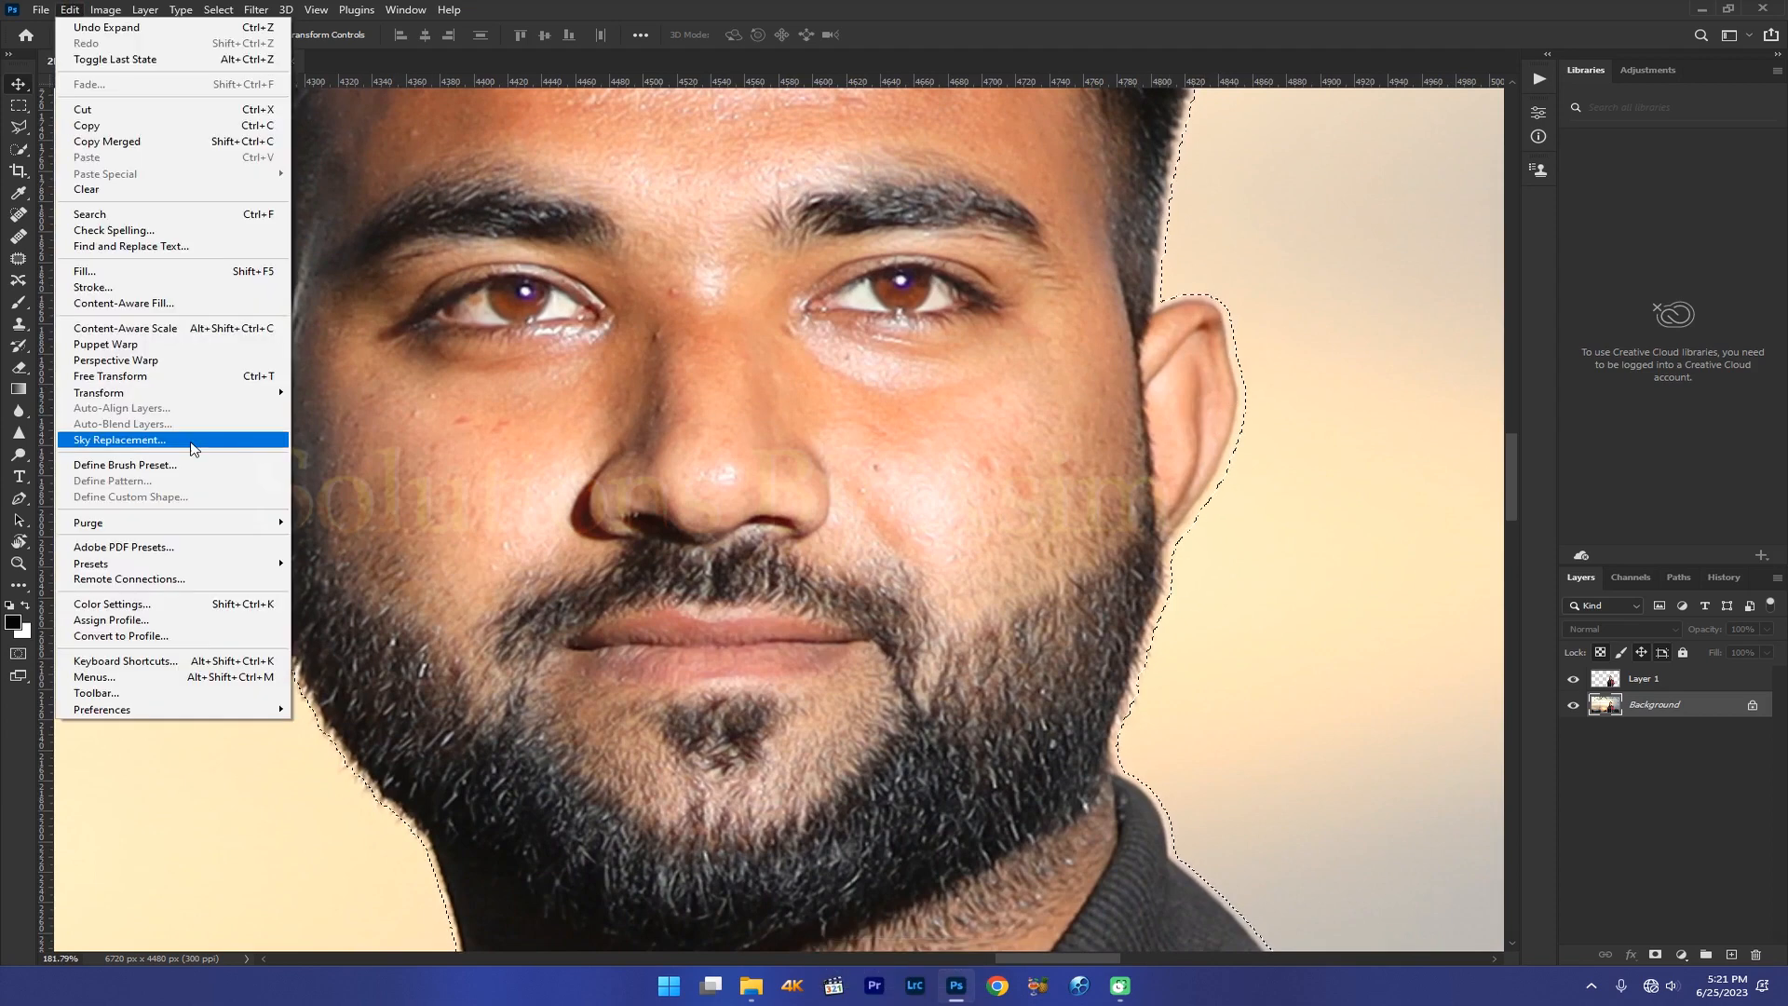
click(130, 304)
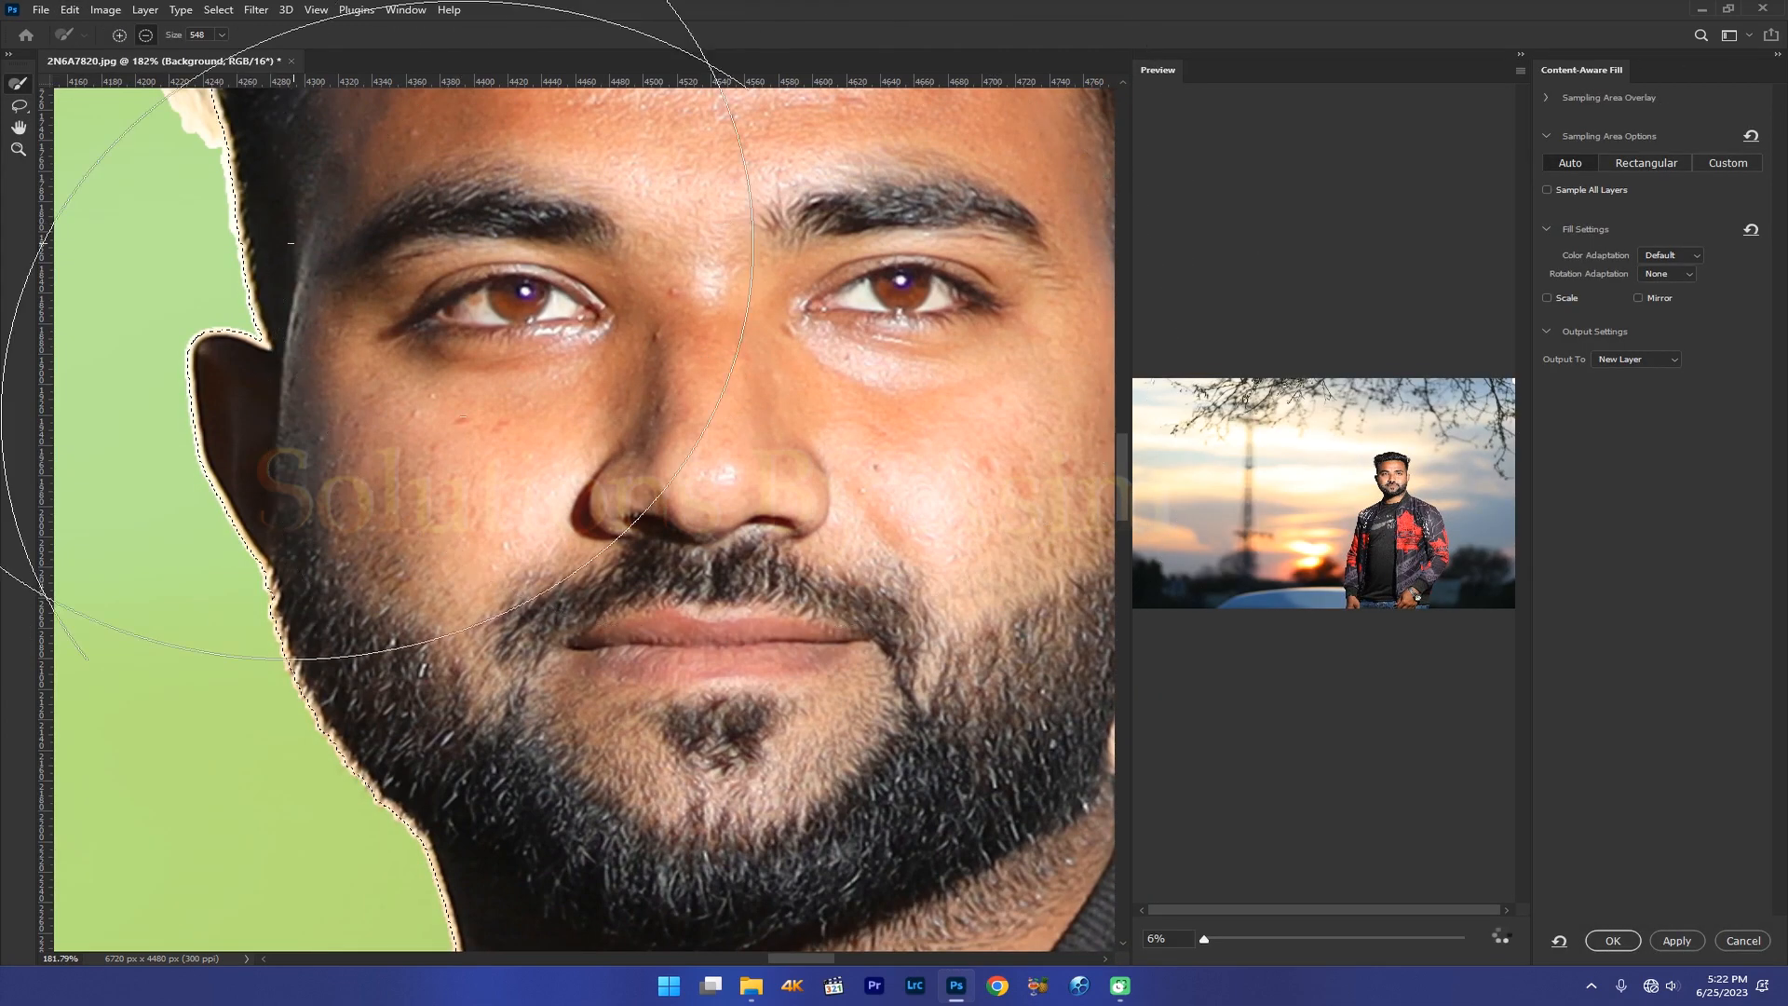
click(1684, 255)
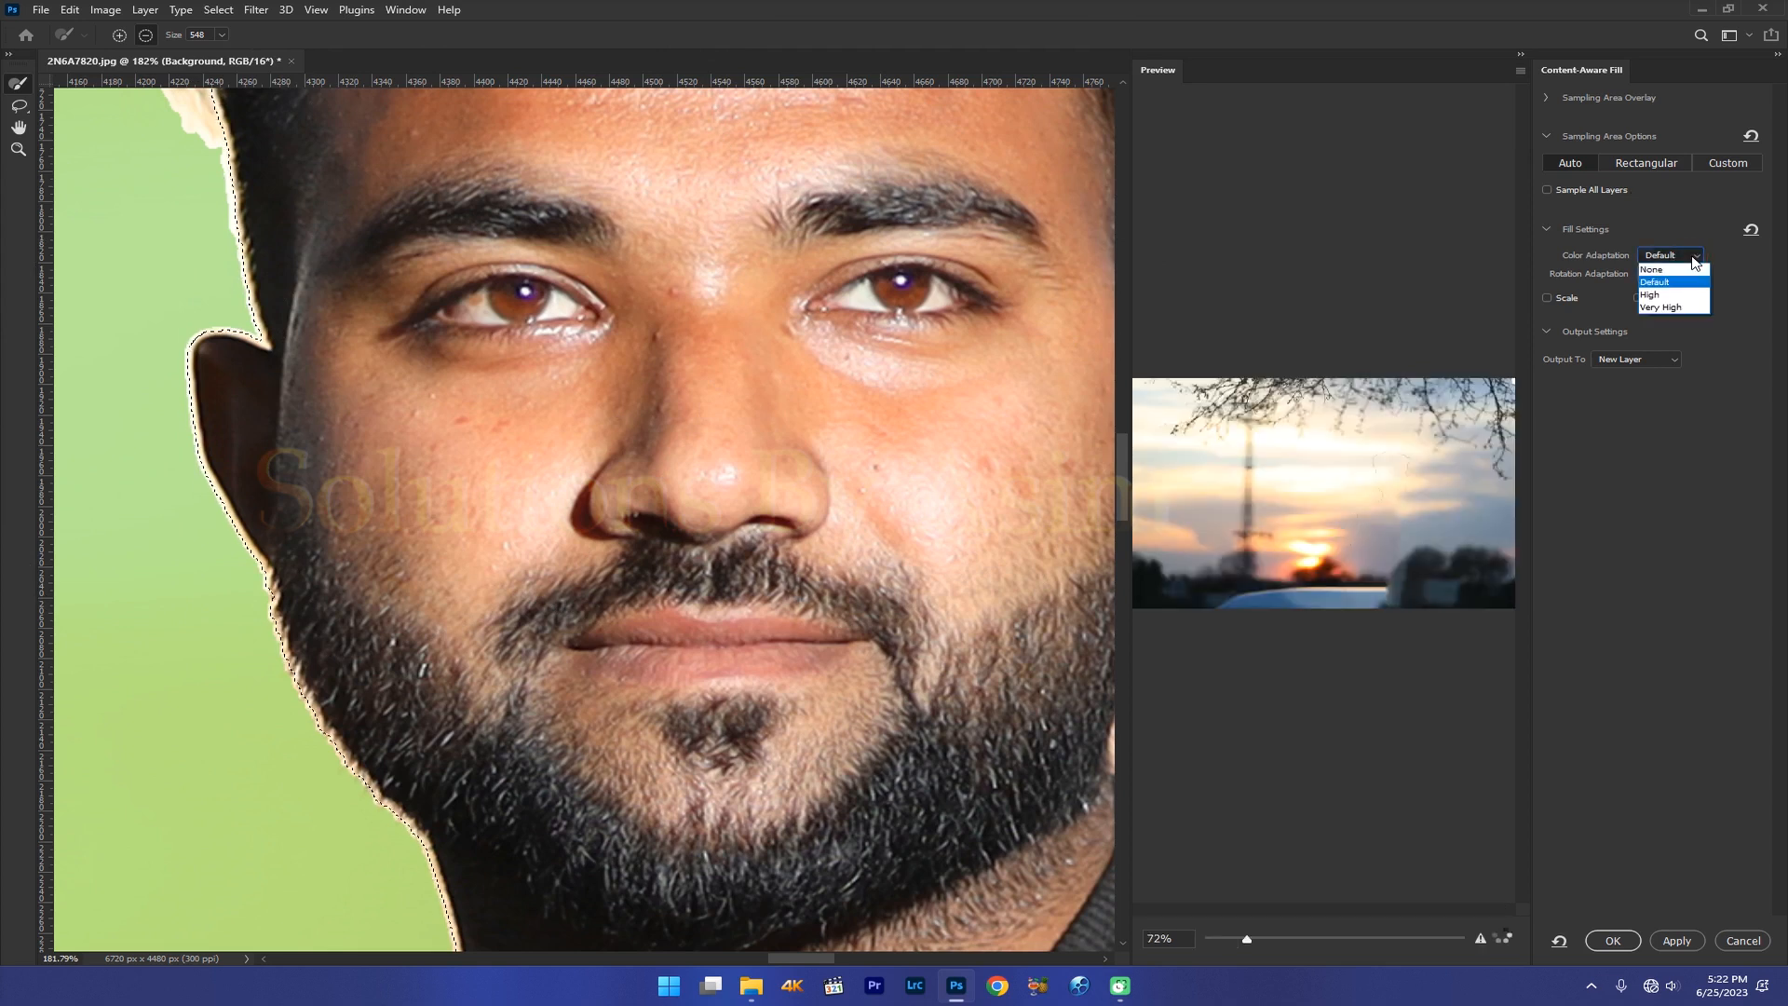
click(1661, 307)
click(1667, 274)
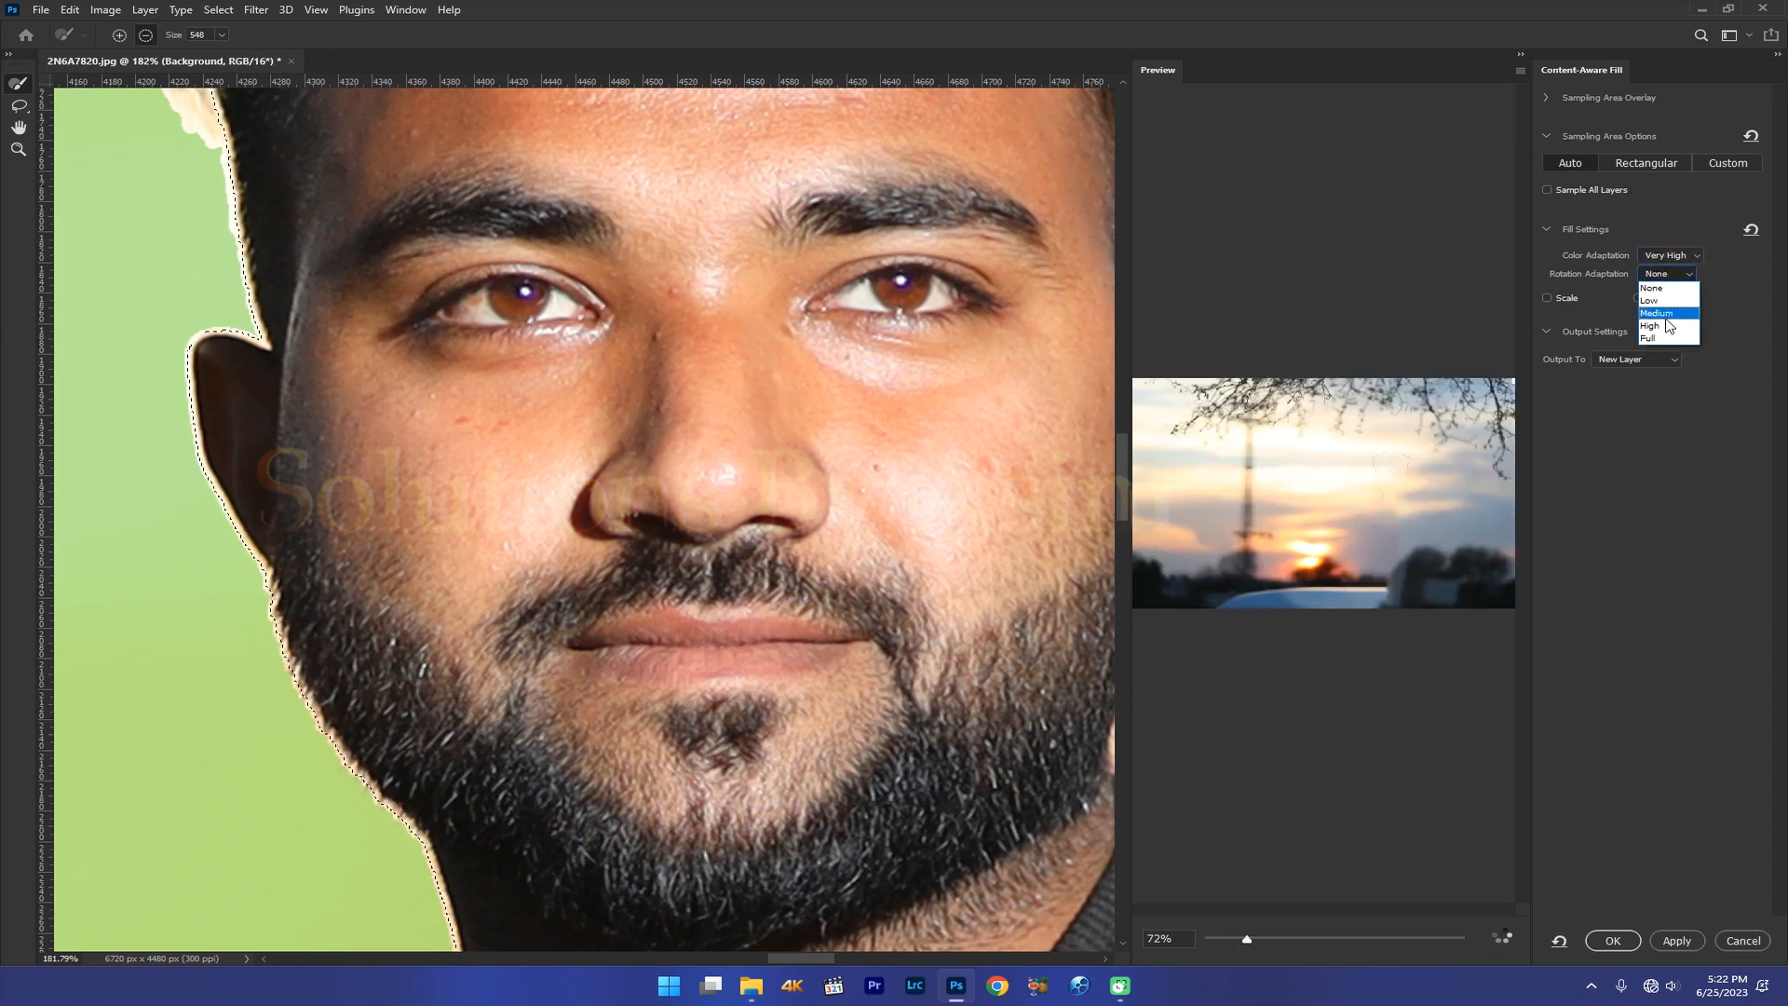
click(1667, 338)
click(864, 374)
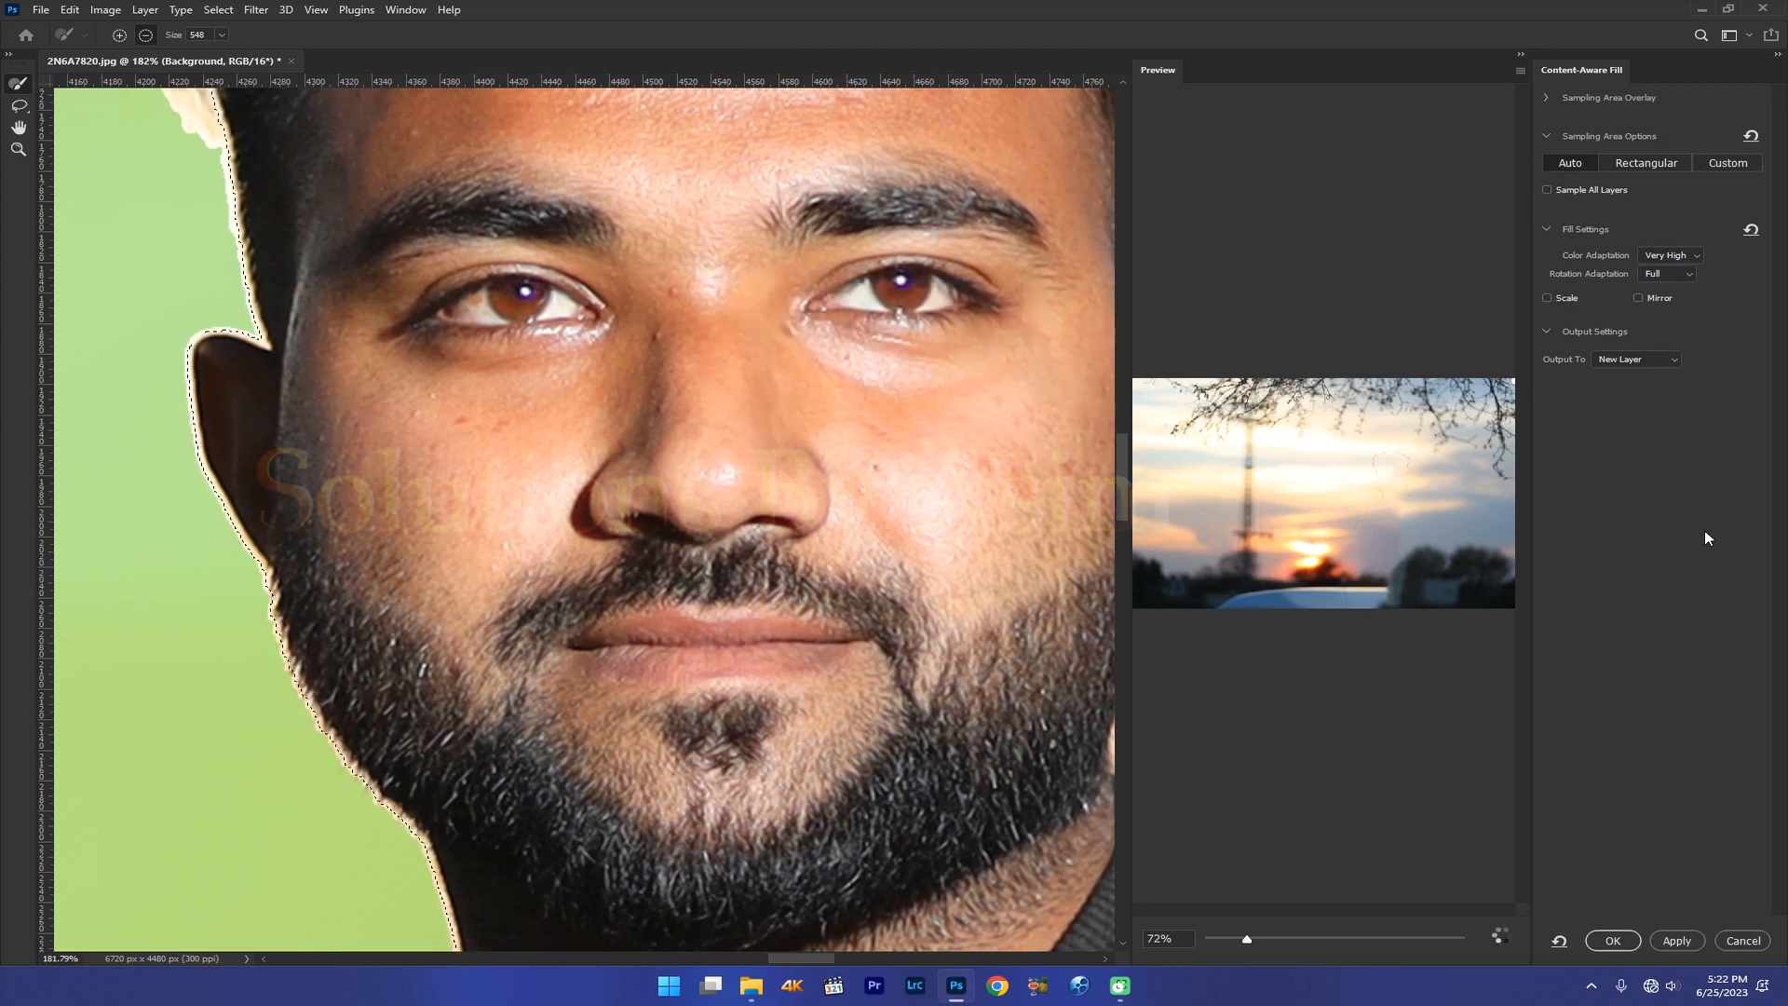
click(1614, 936)
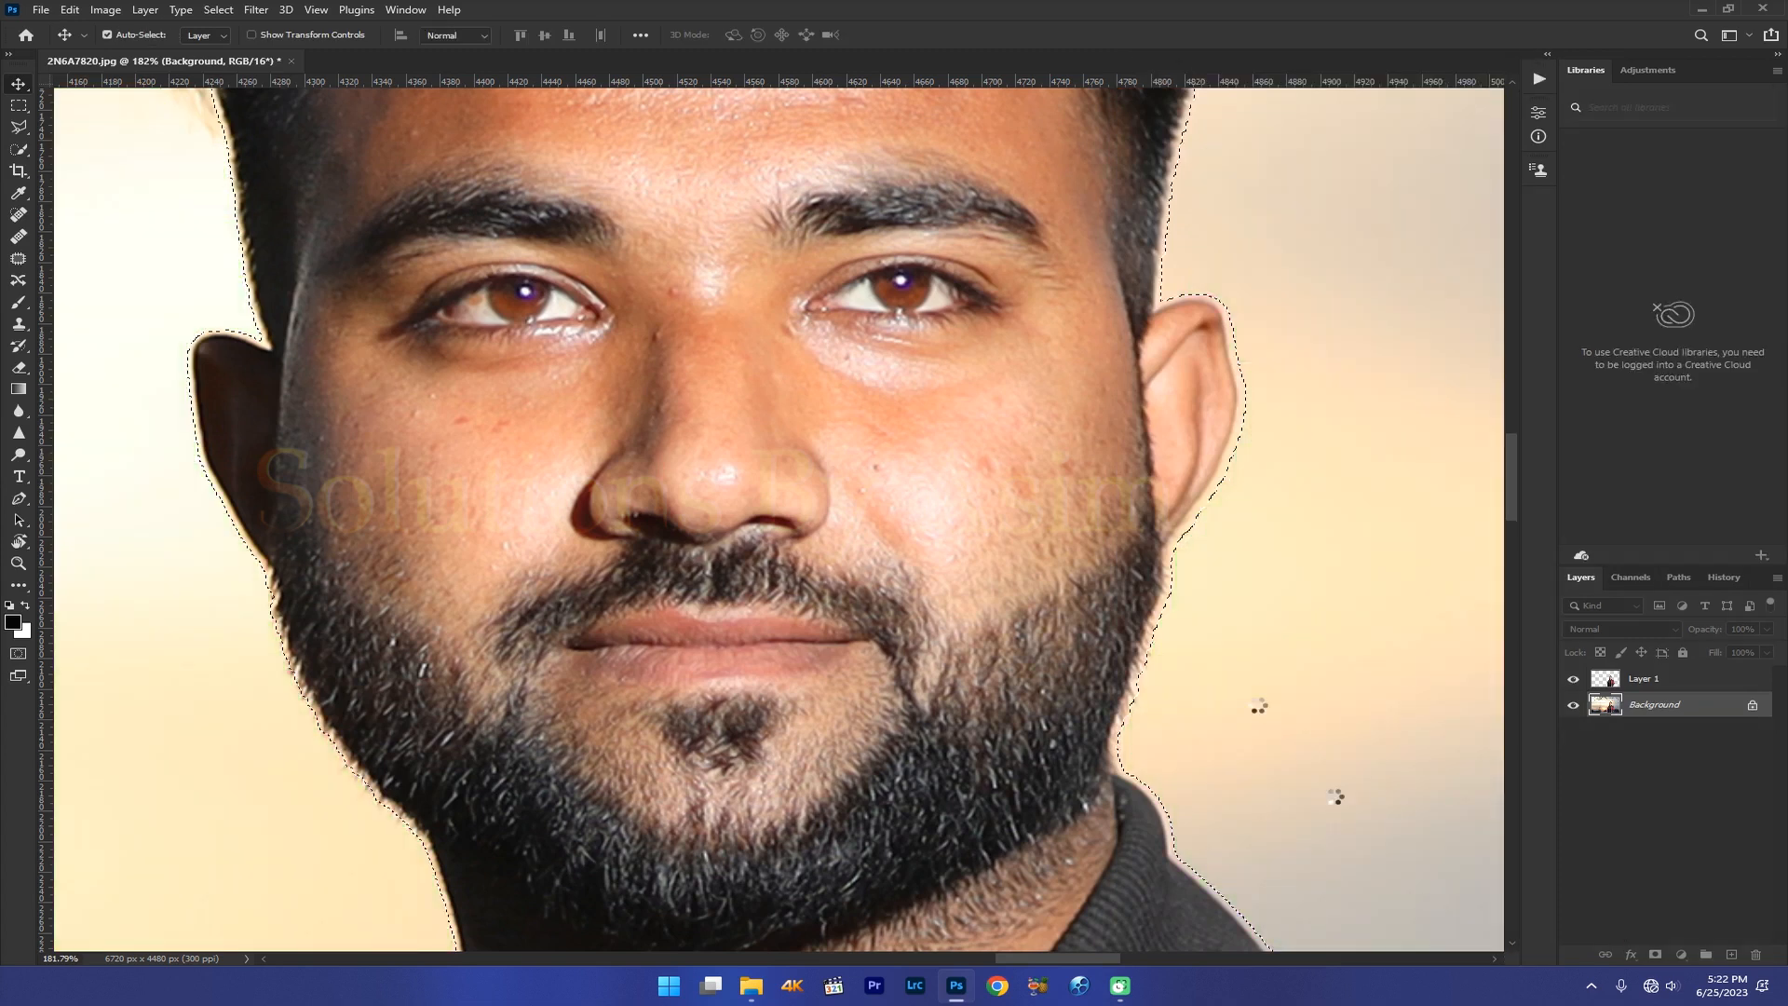
Step: Merge the Background copy fill layer with the Background layer and make Layer 1 active
key(ctrl+0)
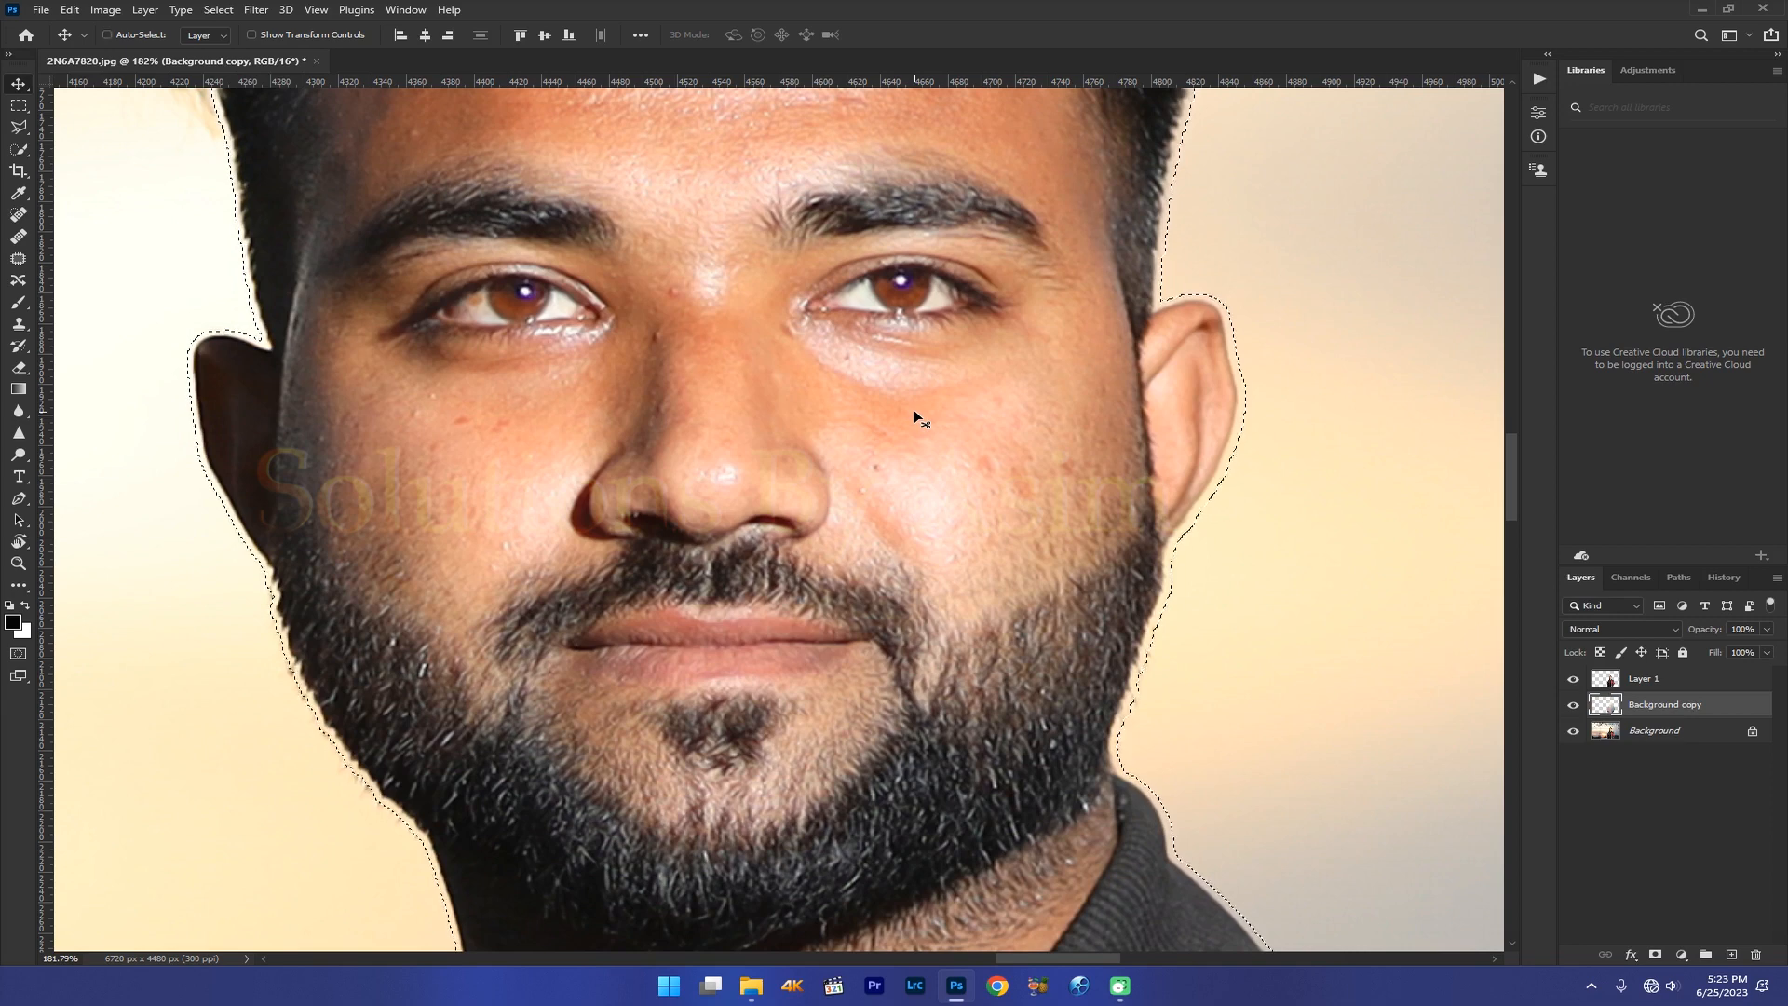
key(ctrl+d)
key(ctrl+0)
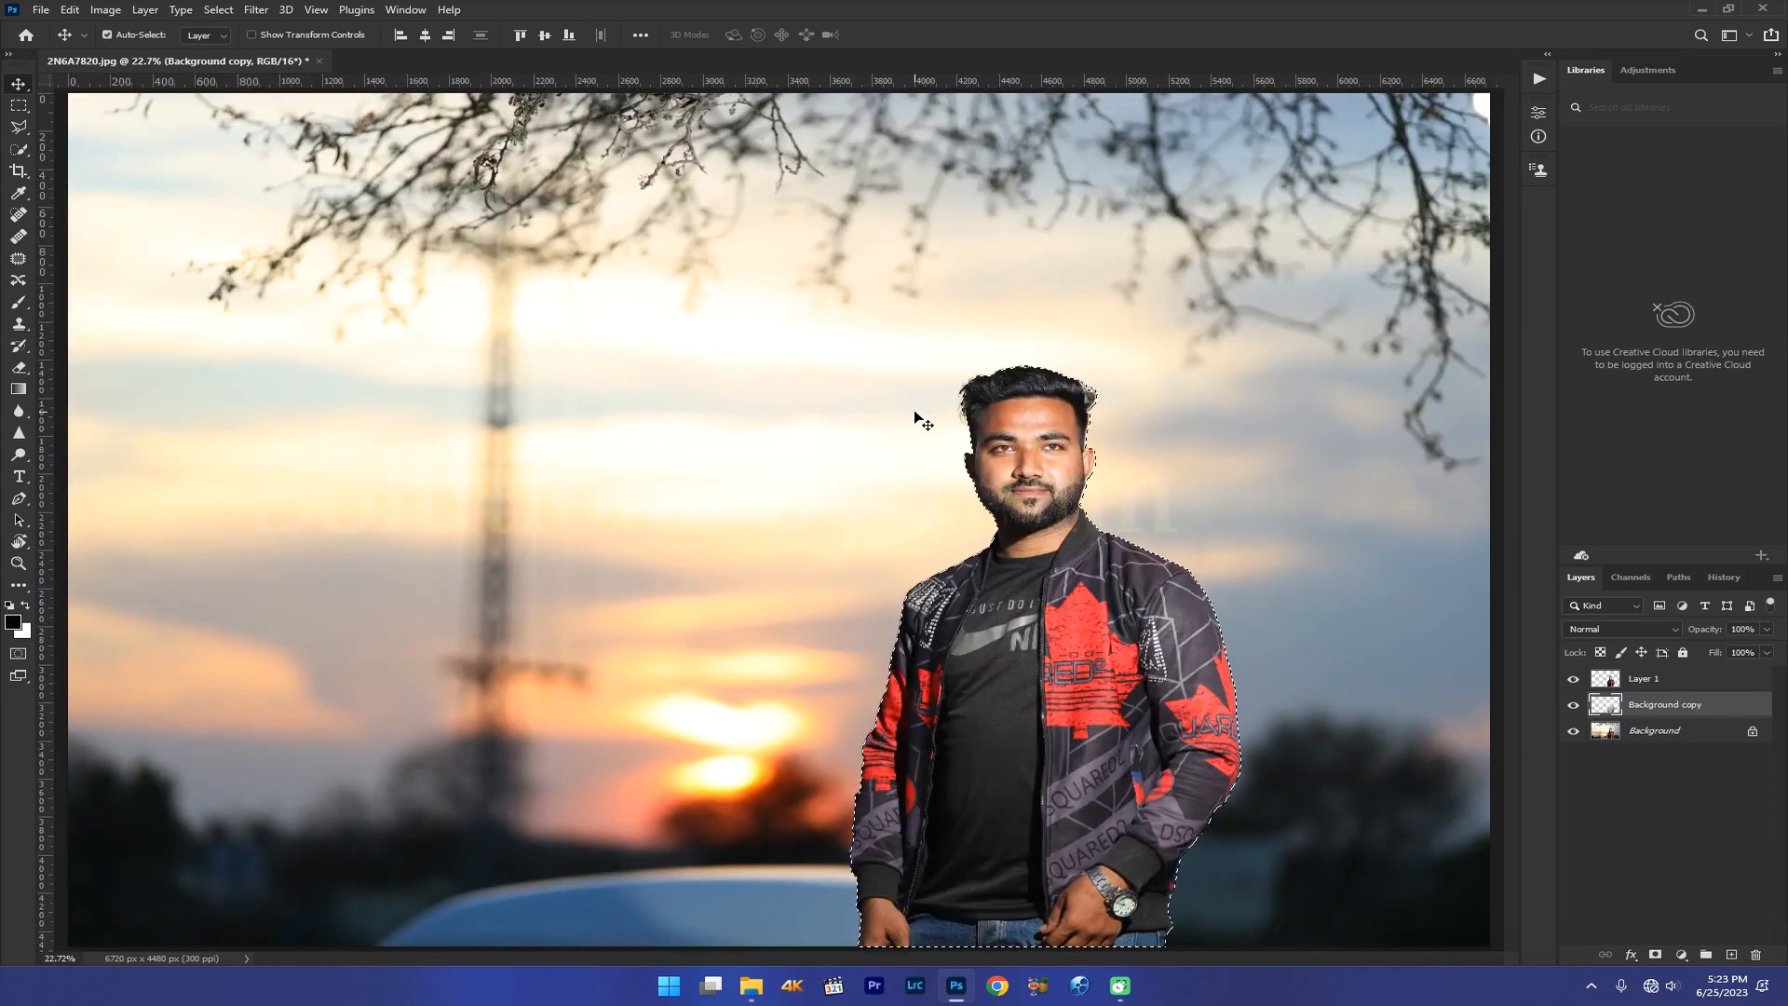
ctrl+click(1676, 679)
right_click(1725, 702)
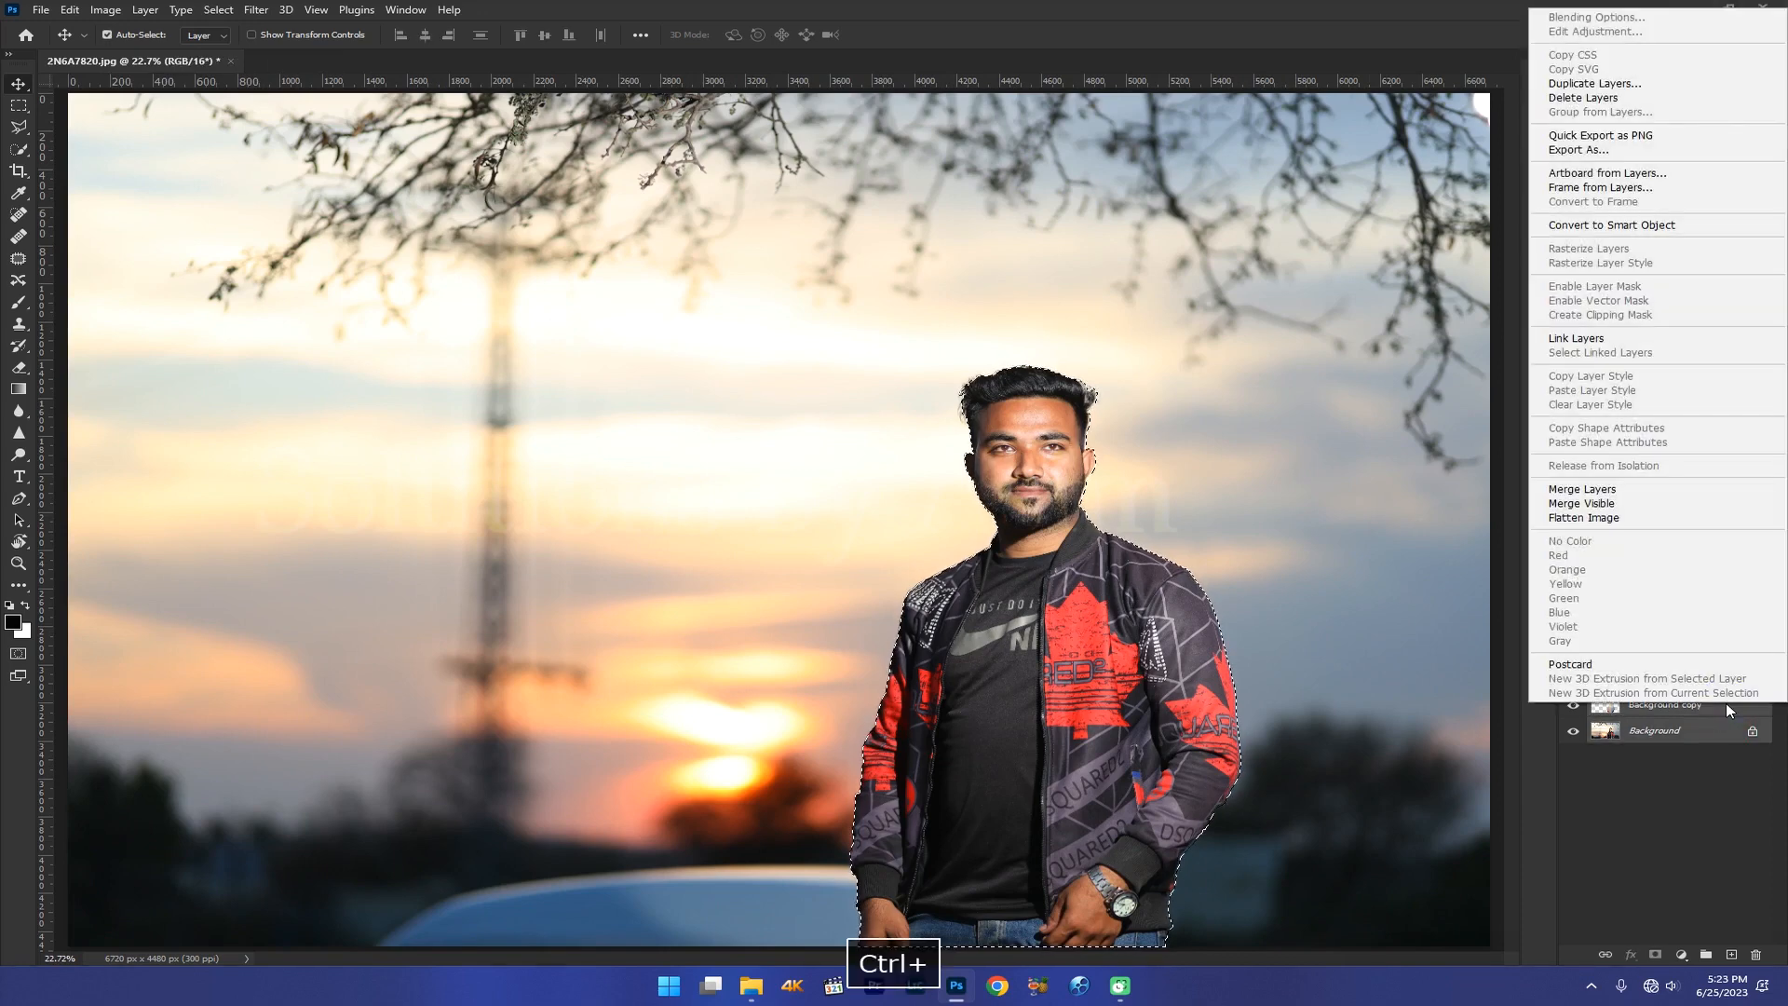
click(1603, 490)
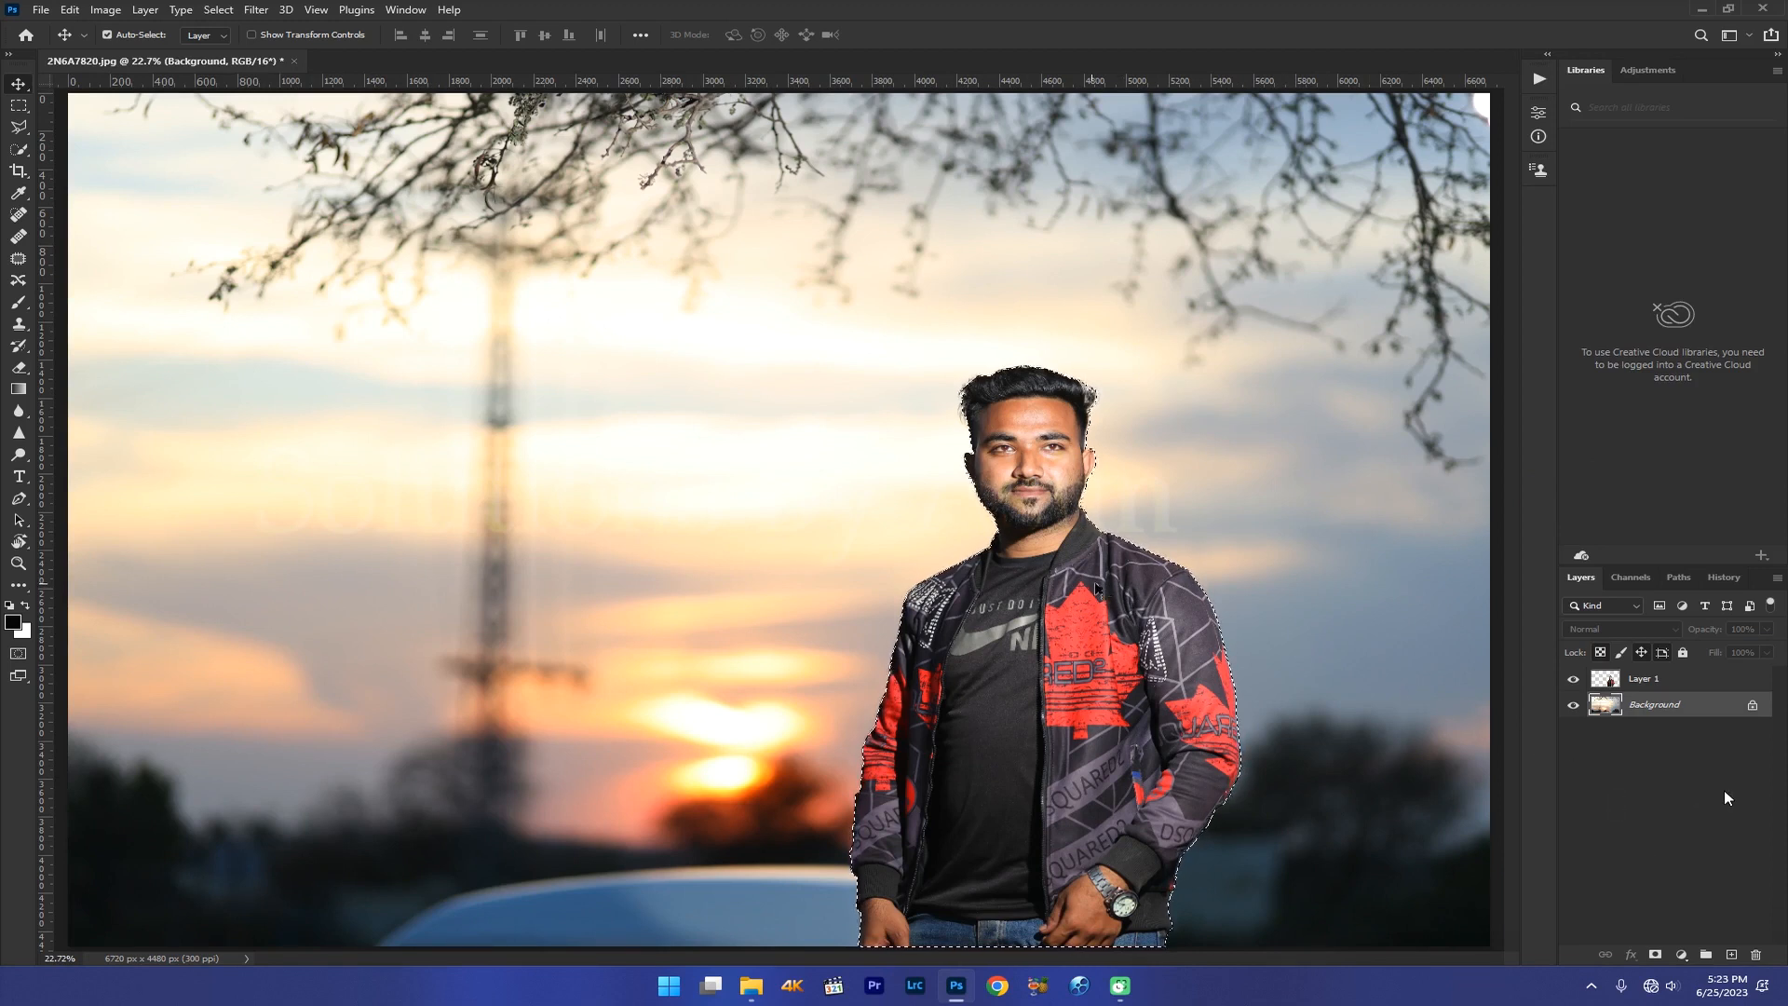
click(1713, 684)
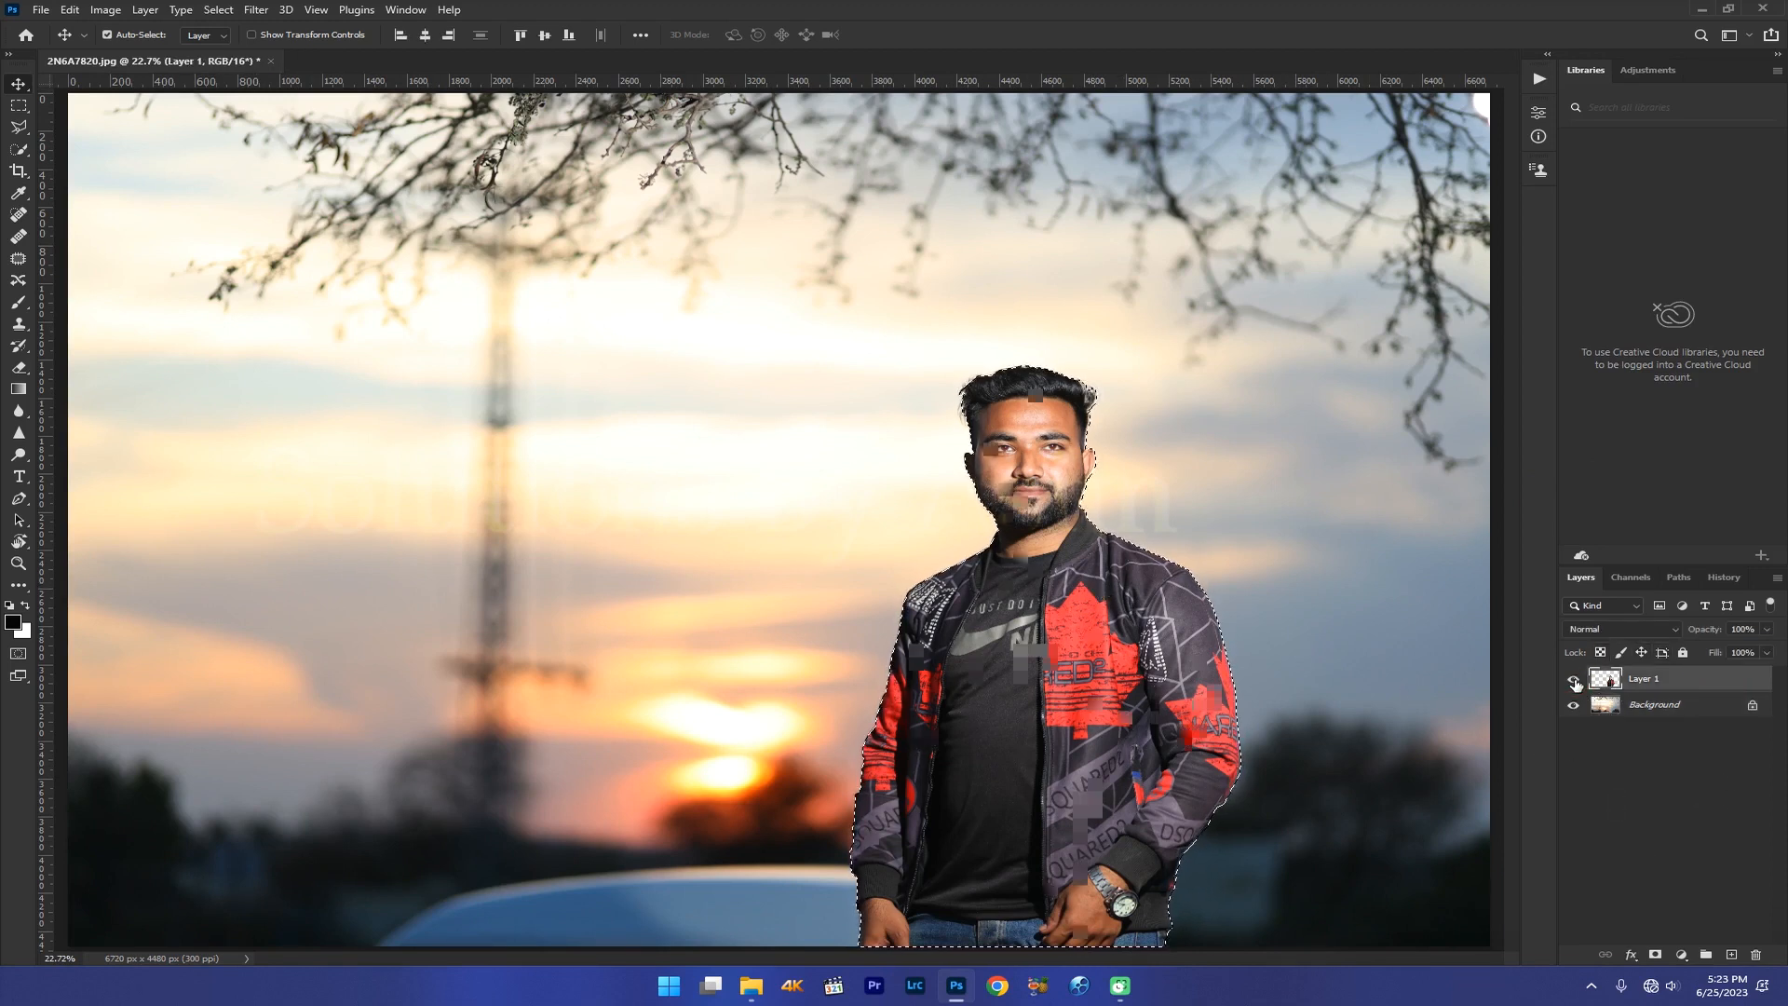
Step: Clear the selection and check the filled background around the head with Layer 1 temporarily hidden
click(1574, 681)
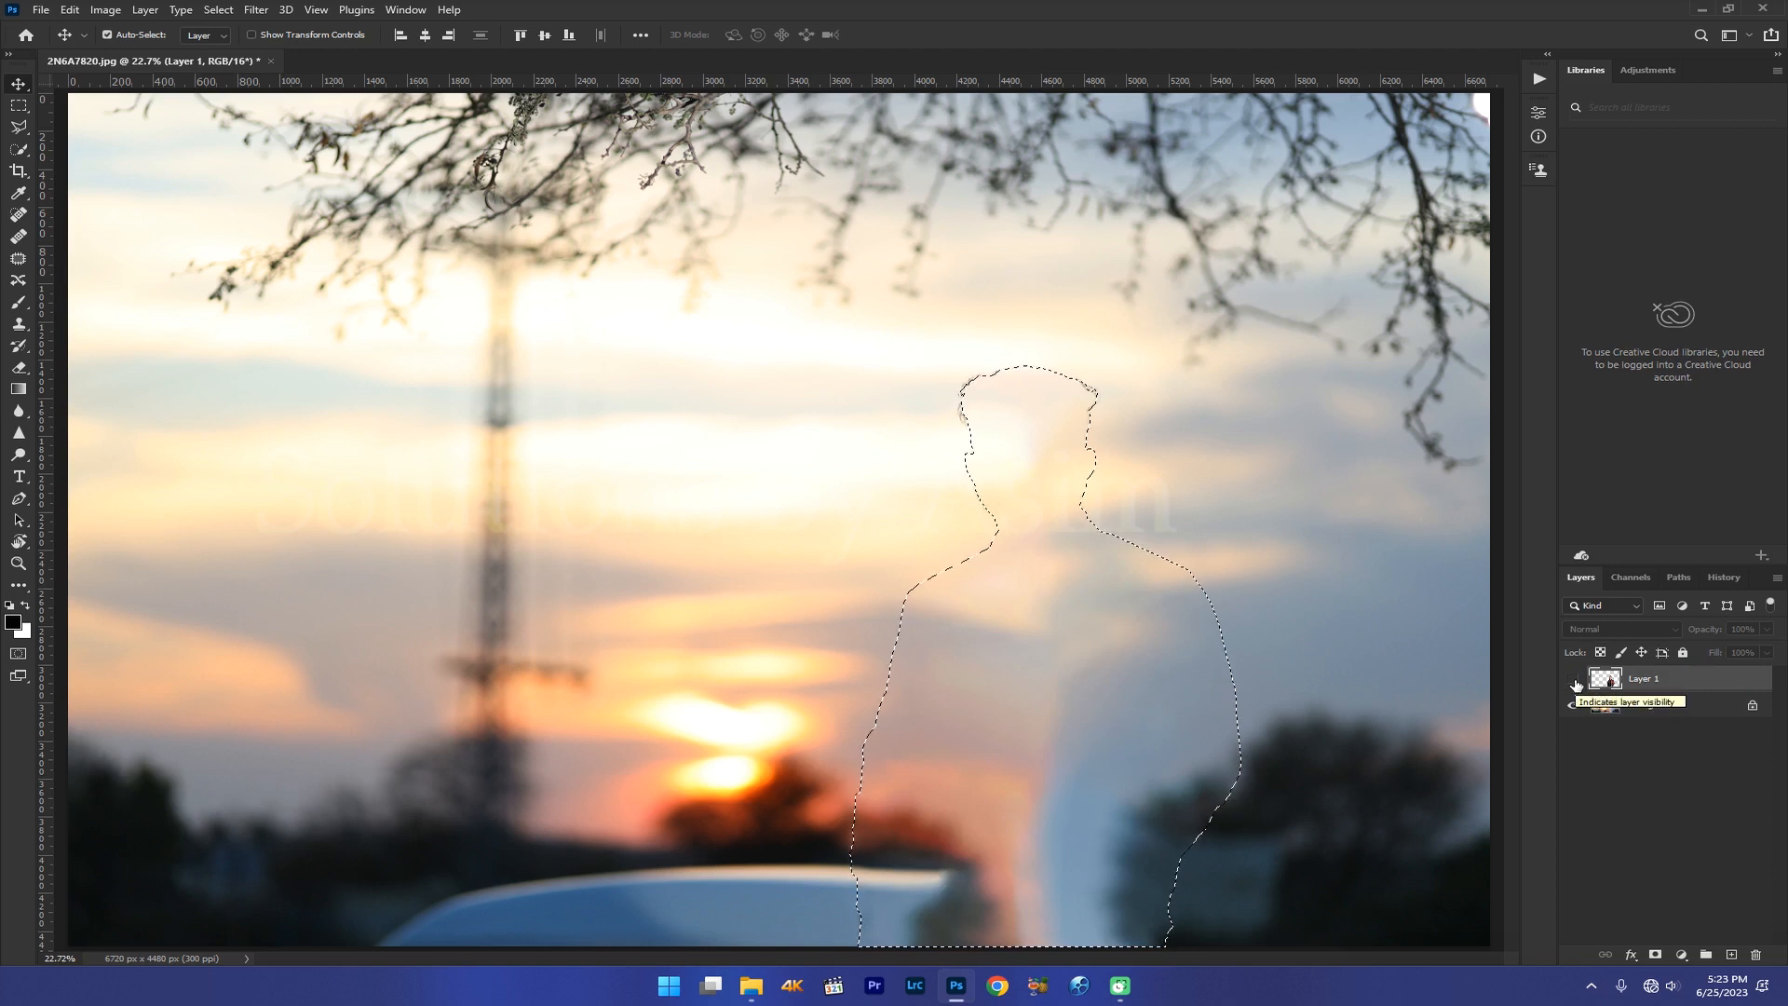
key(ctrl+d)
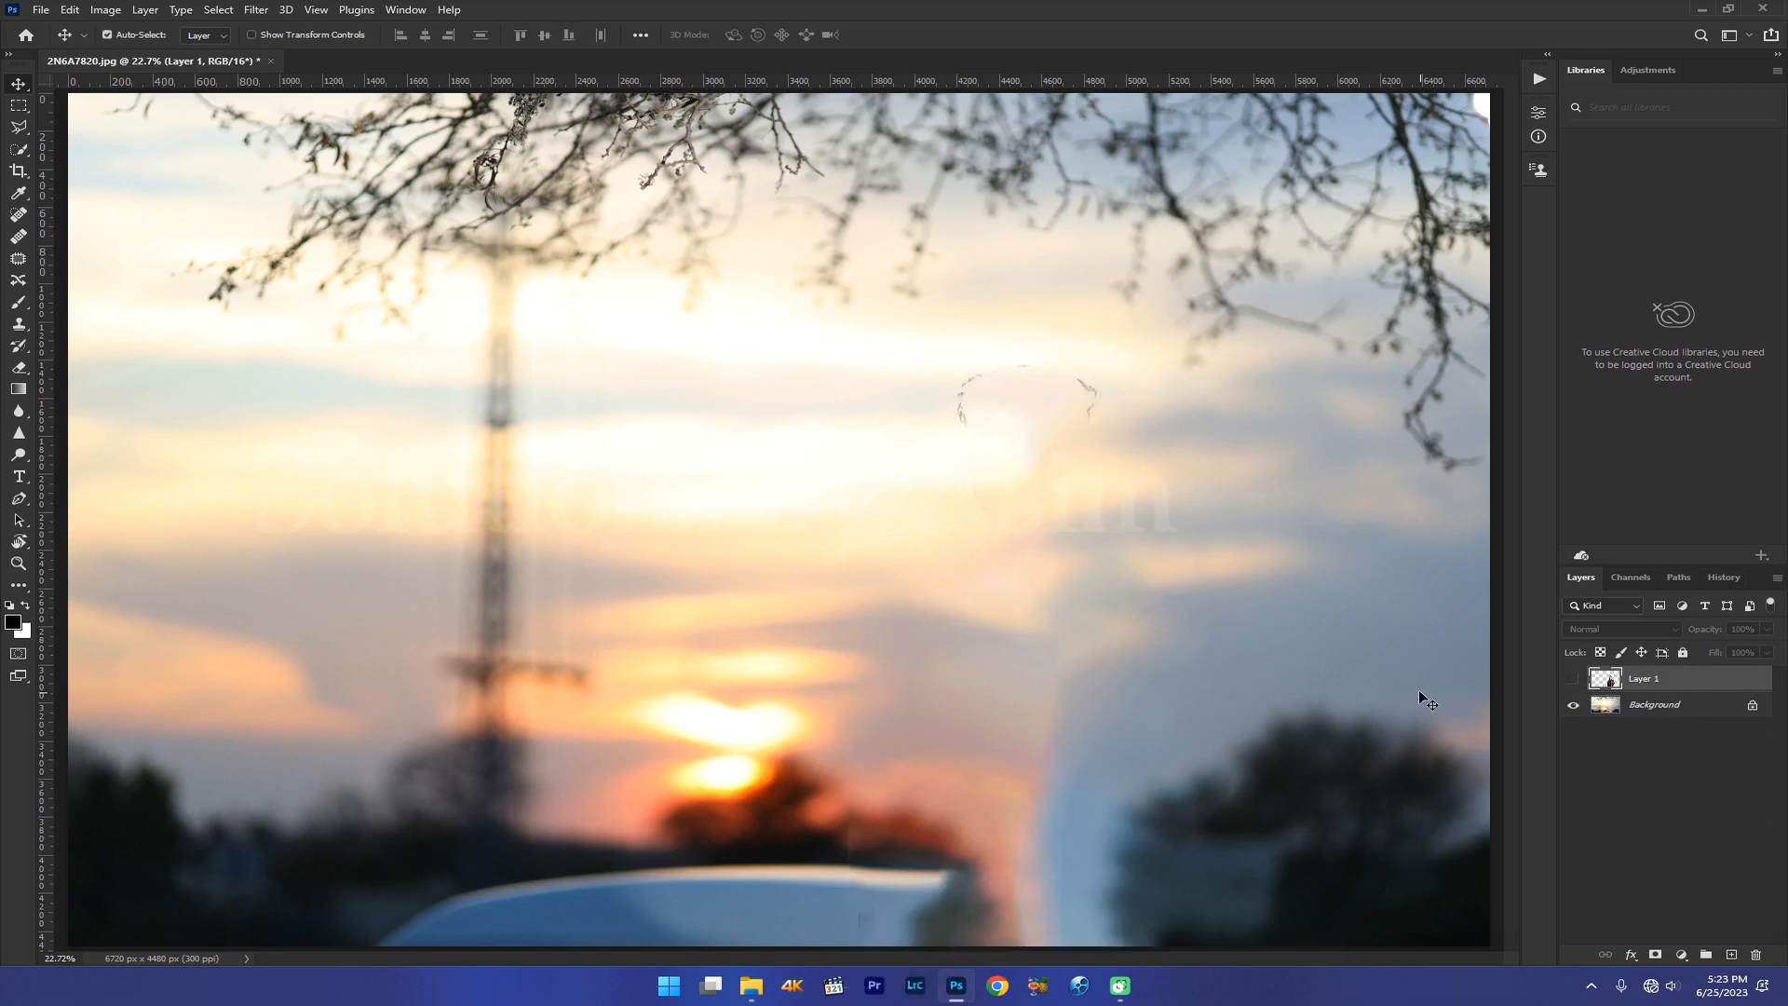
key(ctrl+space)
mouse_move(934, 459)
mouse_down()
mouse_move(973, 438)
mouse_move(1024, 447)
mouse_move(1049, 366)
mouse_move(870, 484)
mouse_up()
key(space)
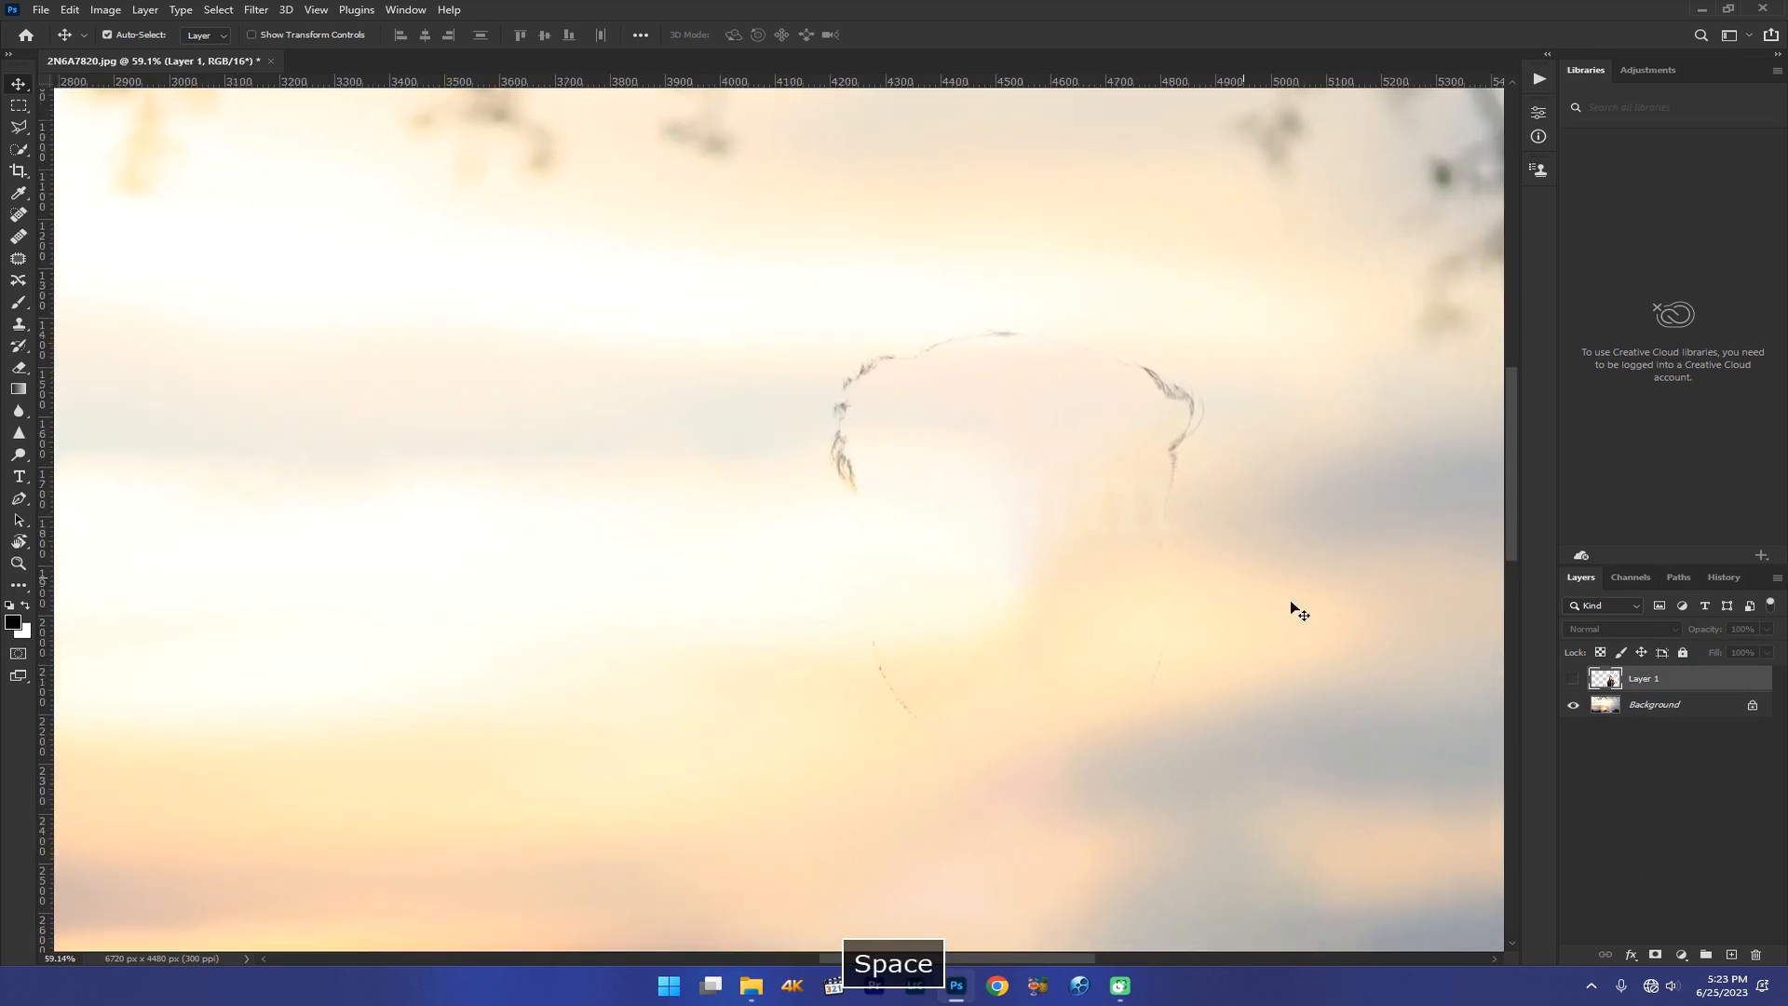
click(1573, 679)
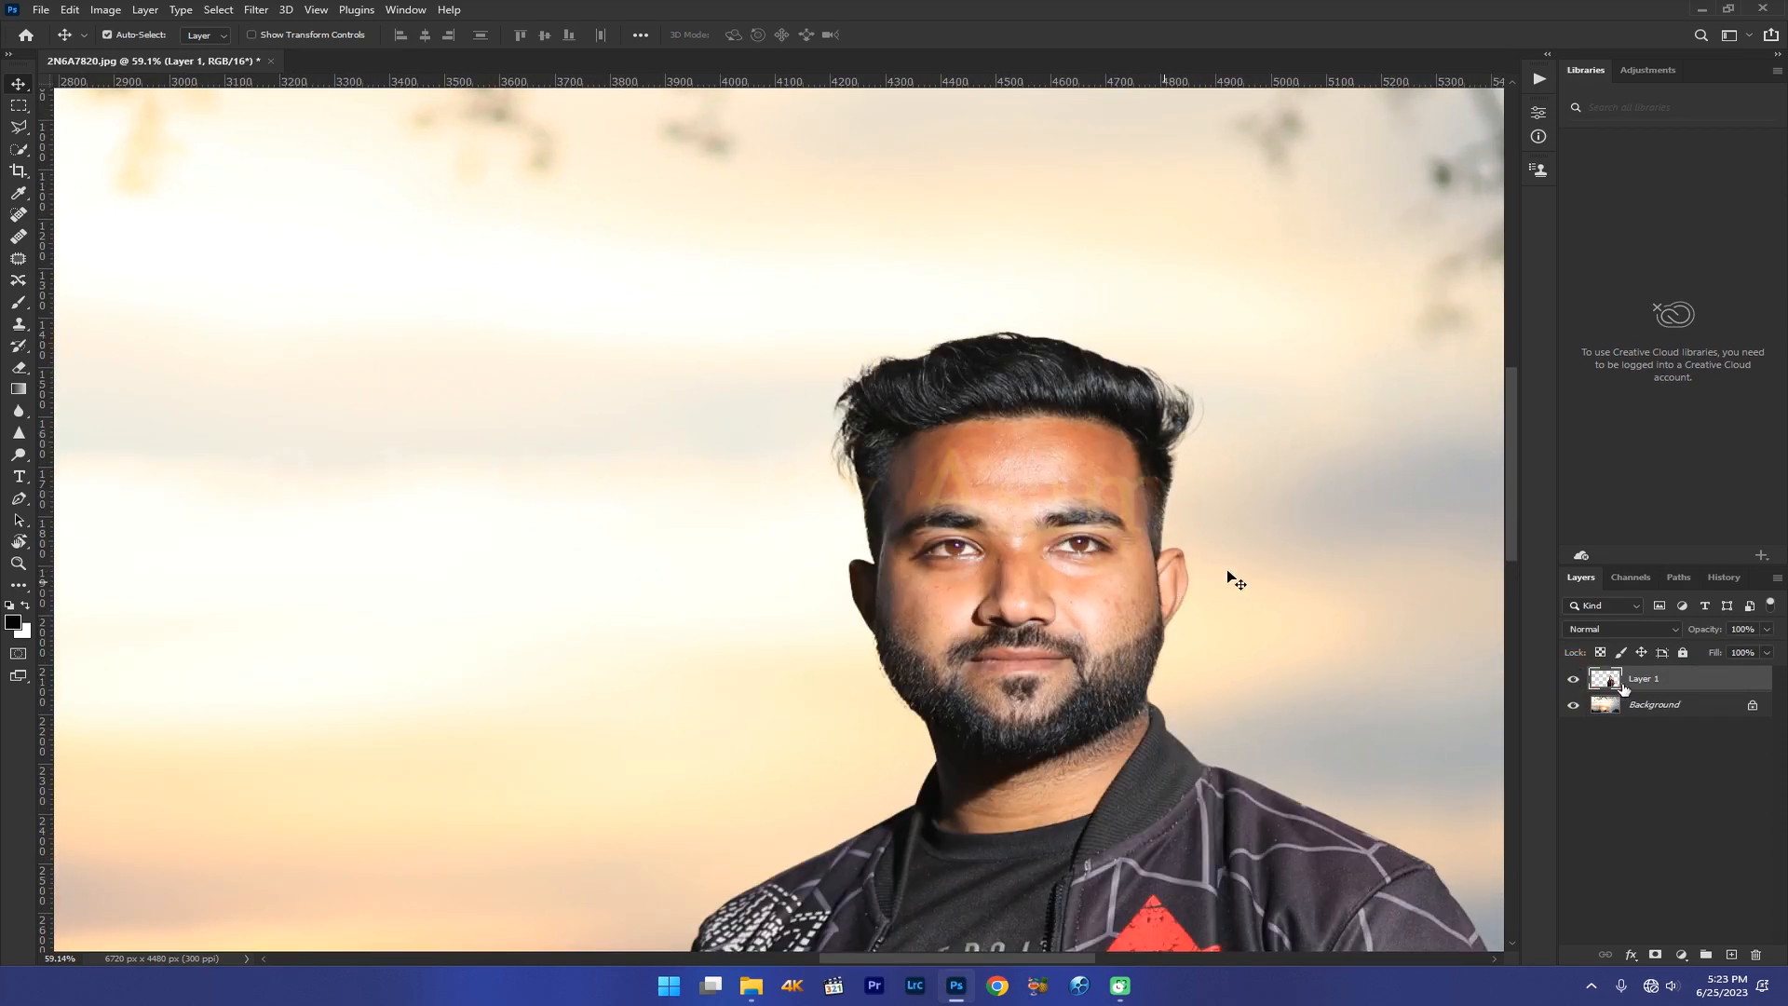
Step: Open the Camera Raw Filter on the Background layer and set Vibrance to +32 and Saturation to +37
click(1691, 705)
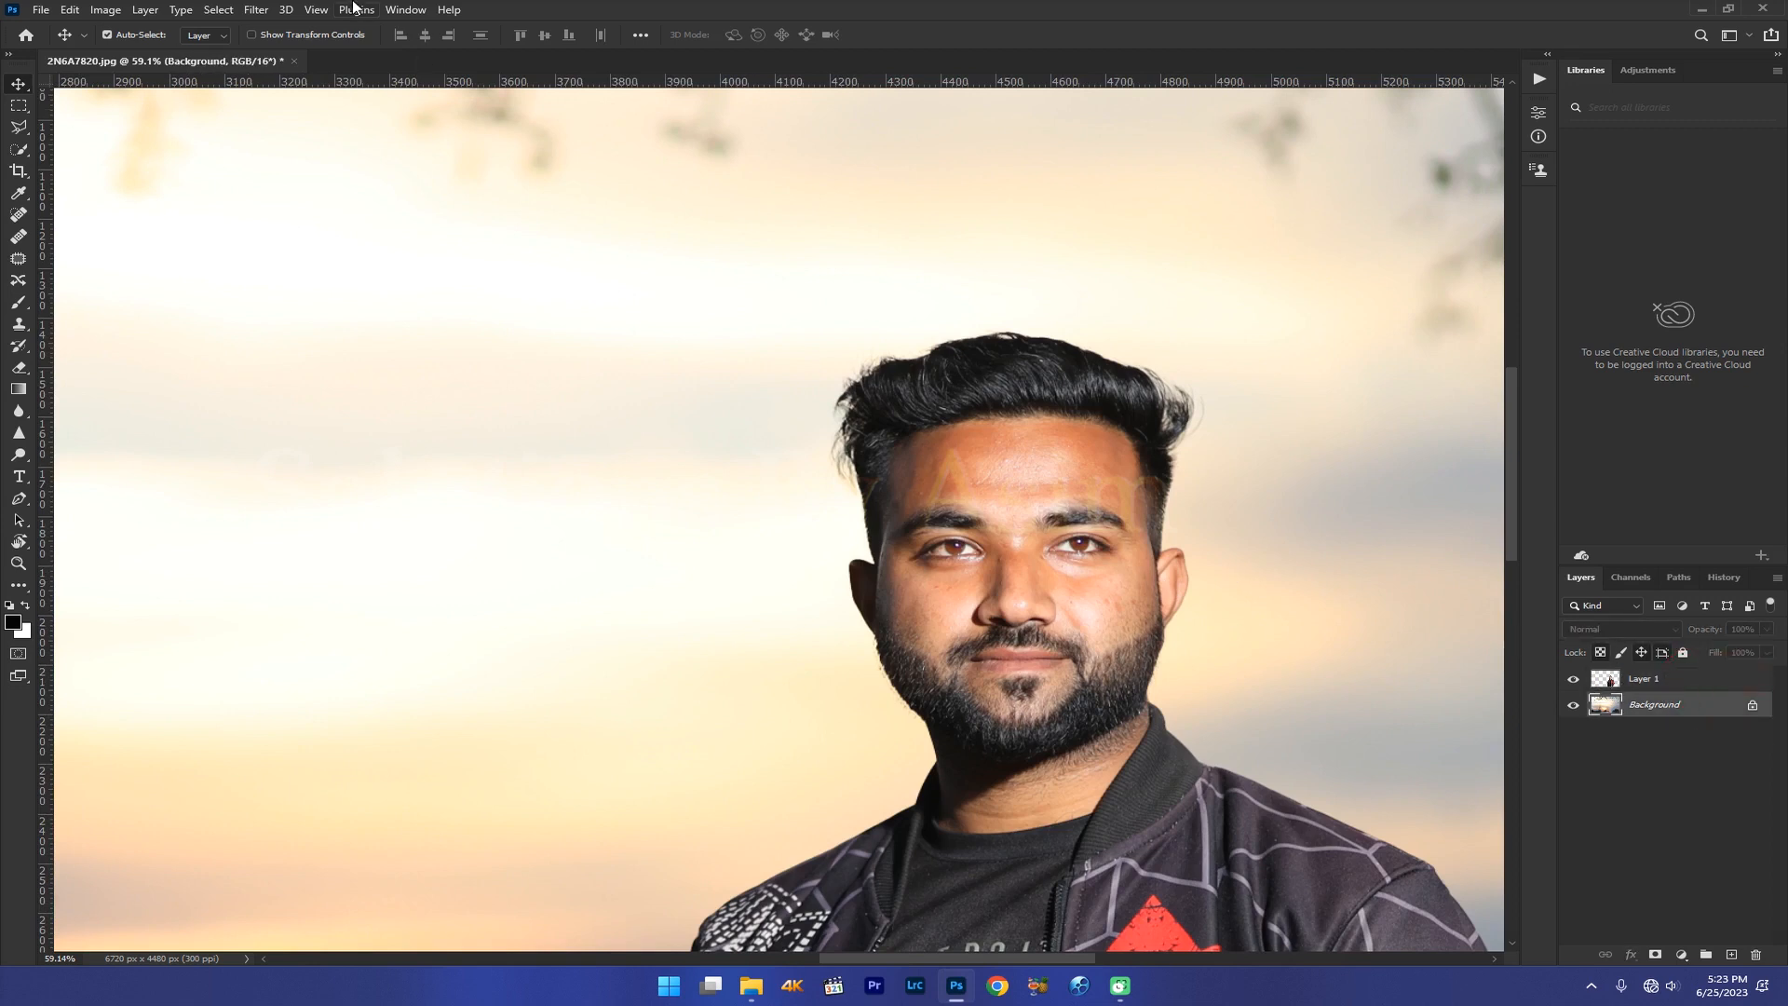
click(252, 11)
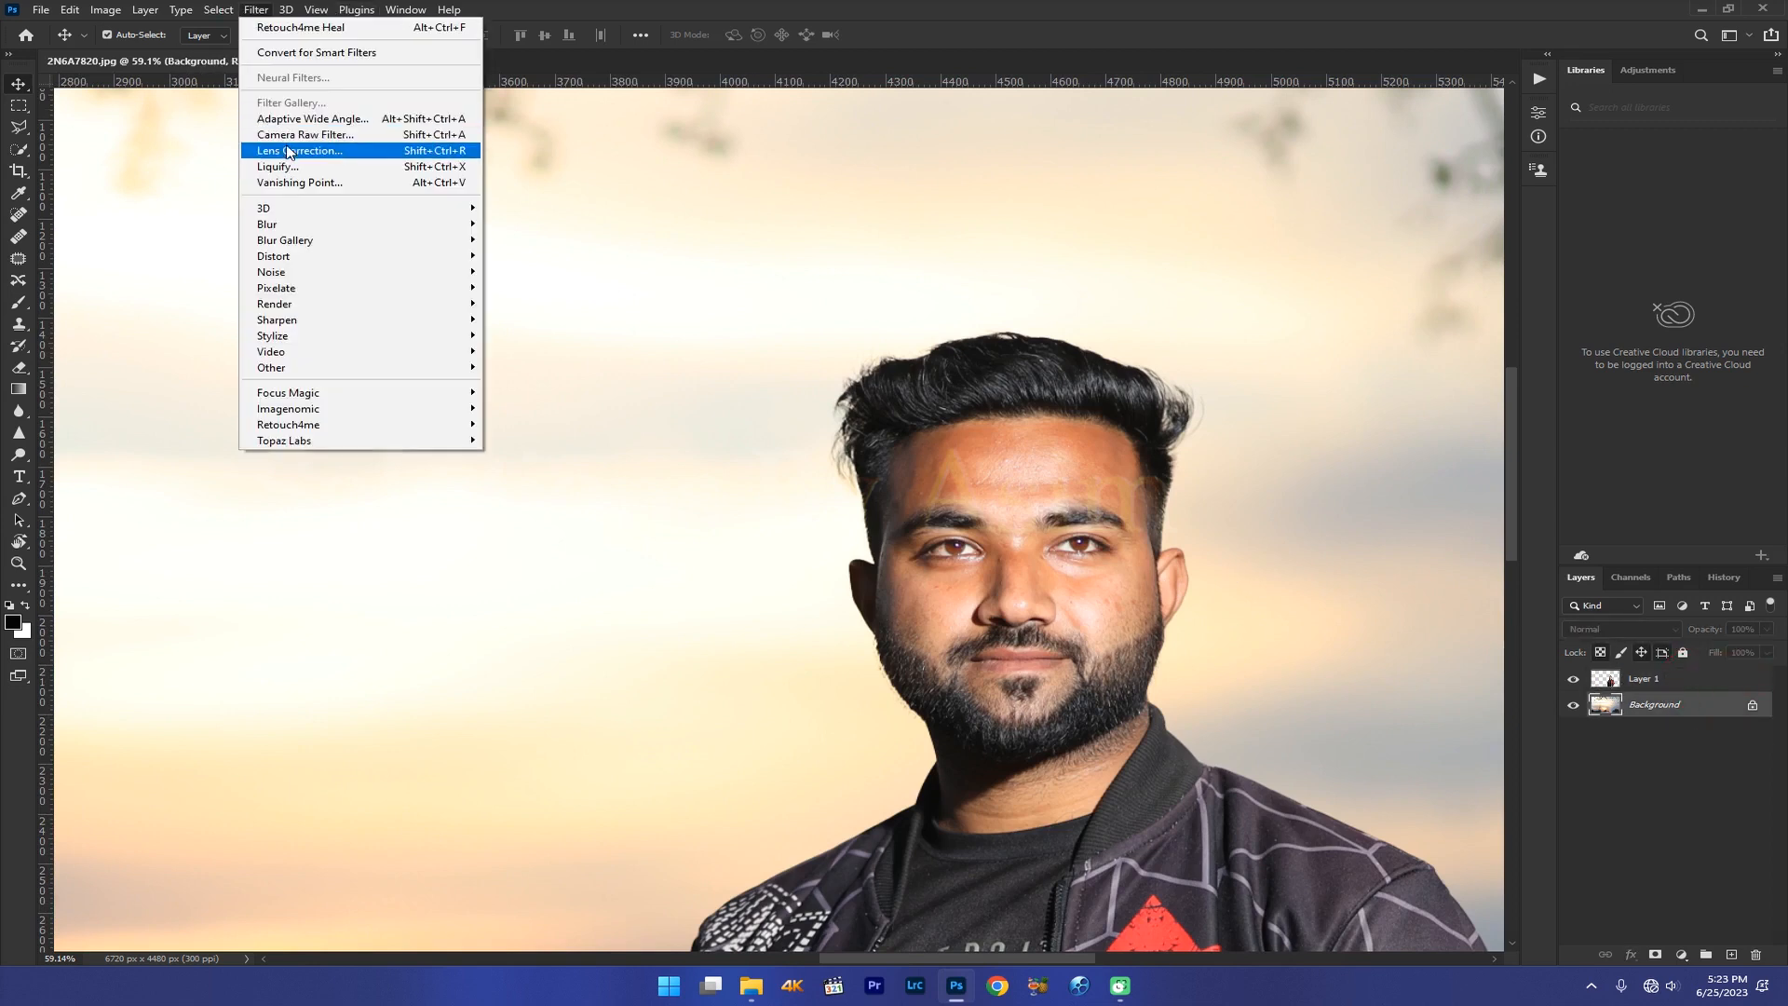
click(291, 135)
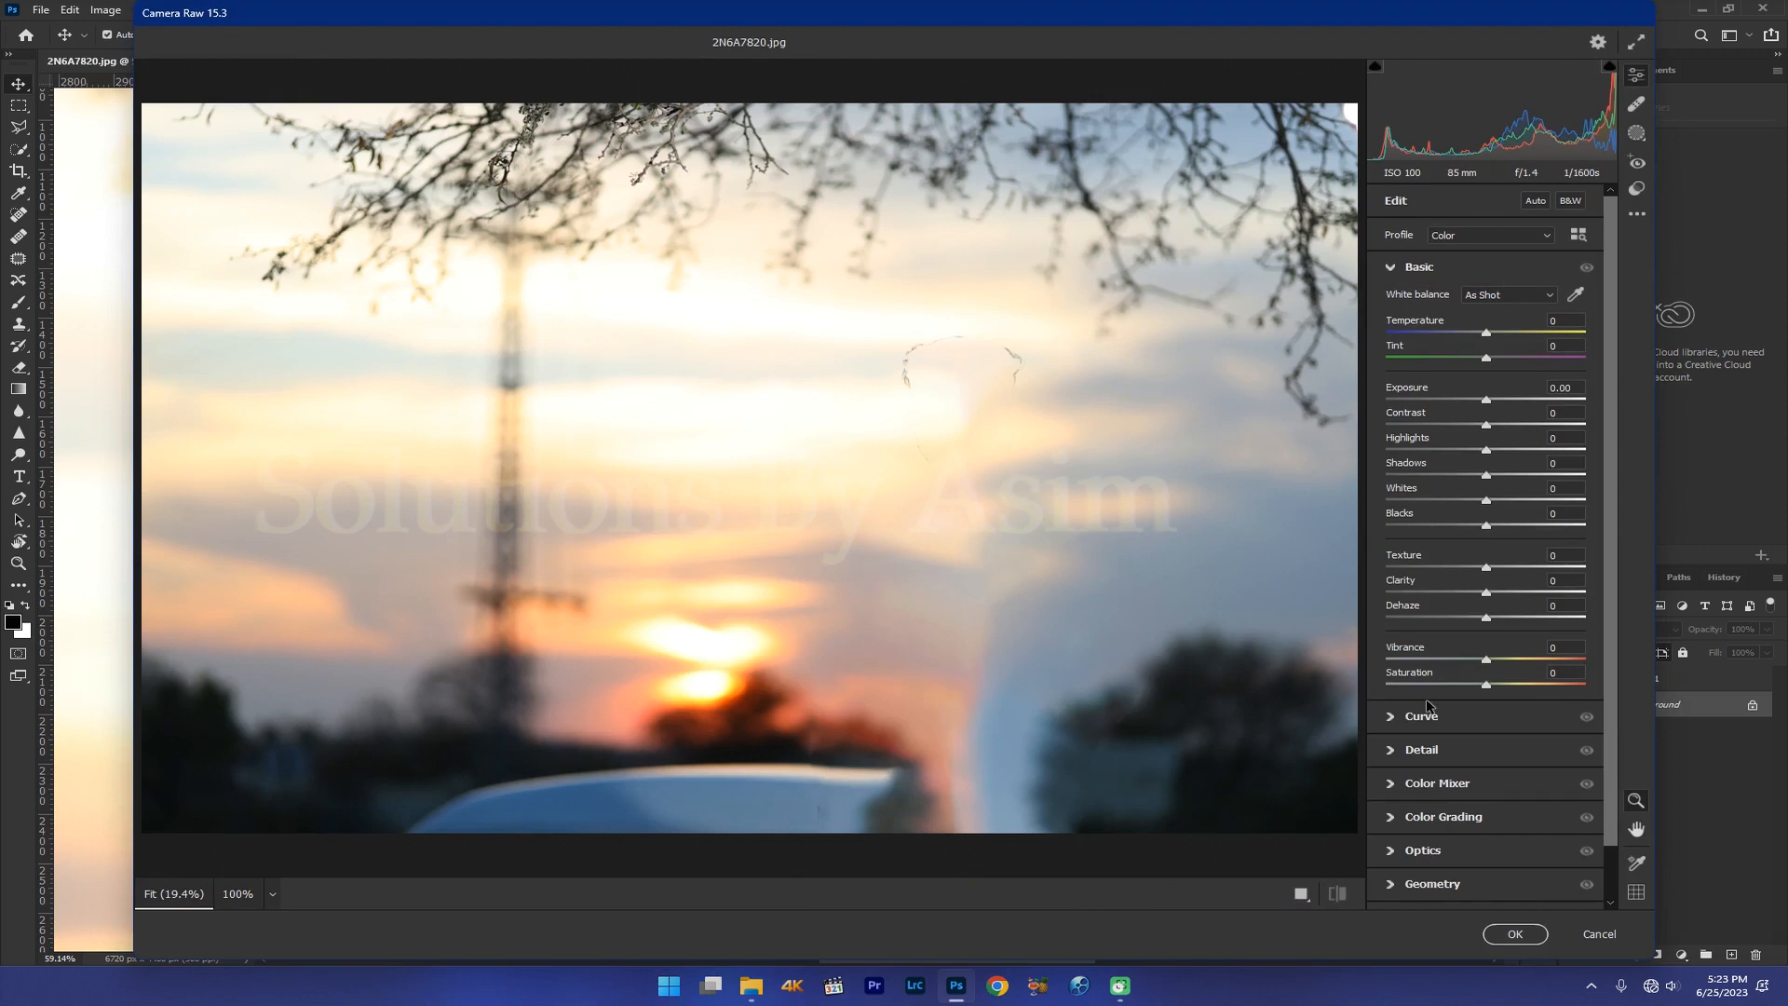
mouse_move(1486, 684)
mouse_down()
mouse_move(1518, 690)
mouse_move(1515, 665)
mouse_up()
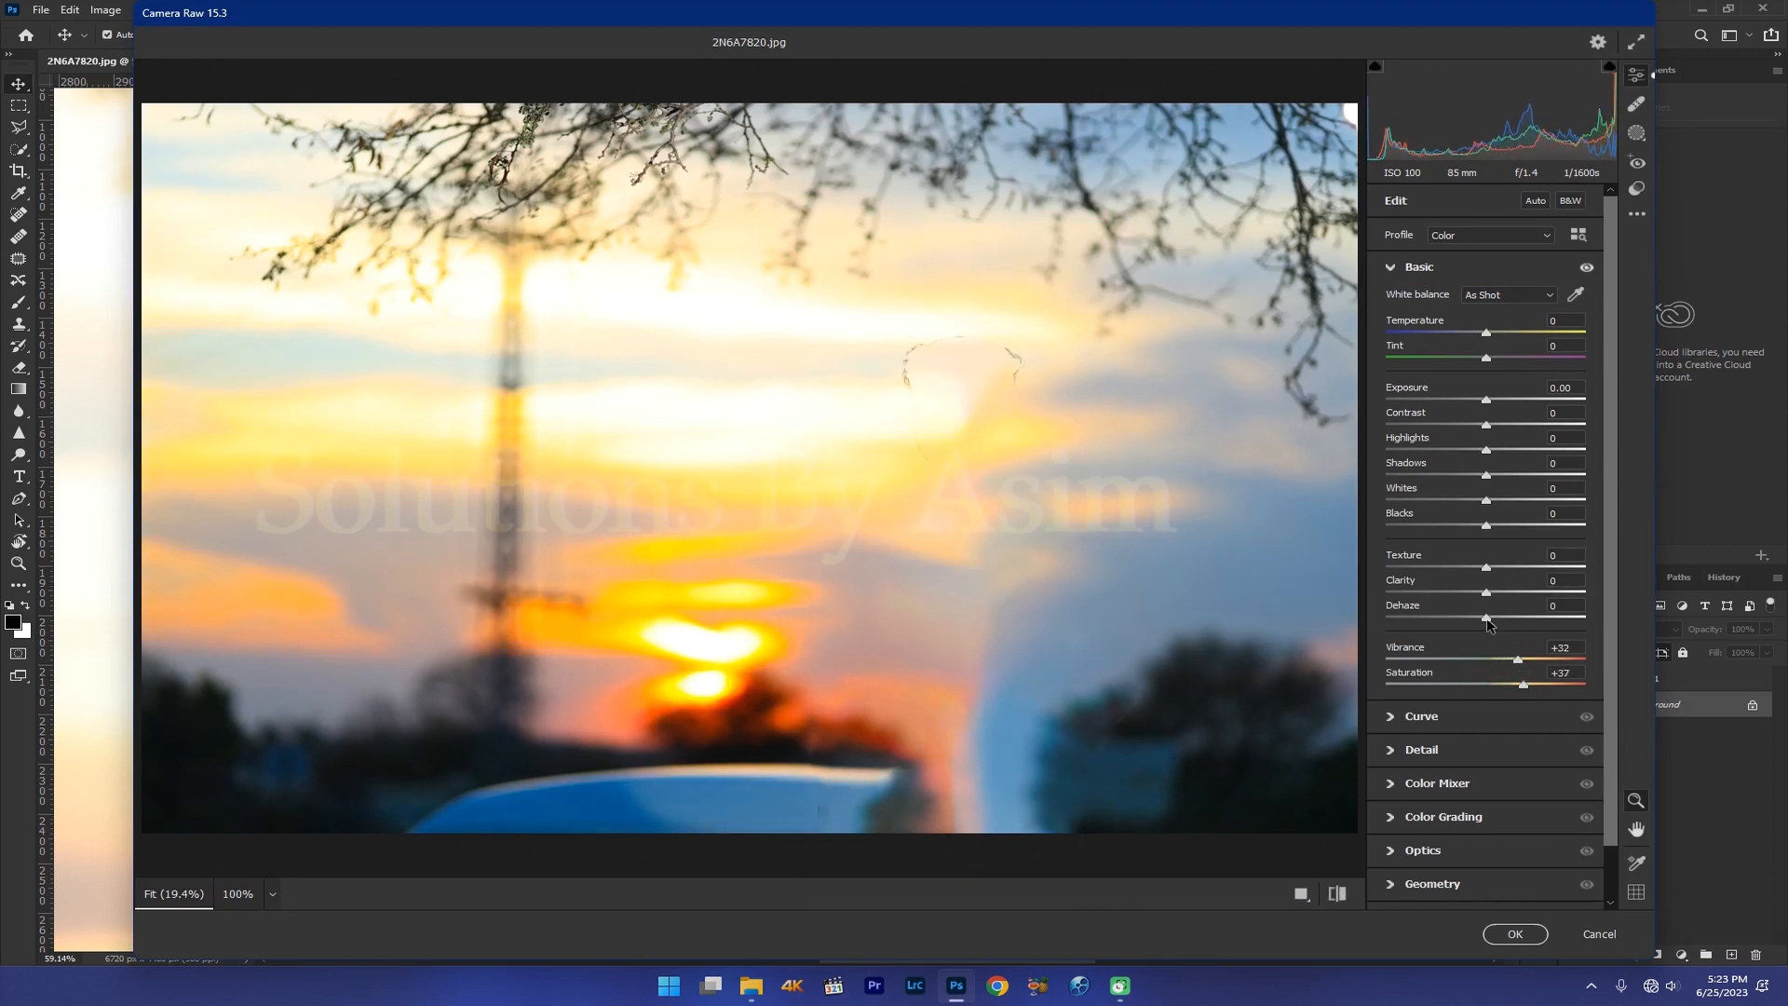
Step: Set Contrast +13, Highlights -49, Blacks -7, Texture +16, Clarity +14 and Dehaze +18, and apply the Camera Raw Filter
drag(1525, 530, 1484, 527)
drag(1481, 454, 1441, 448)
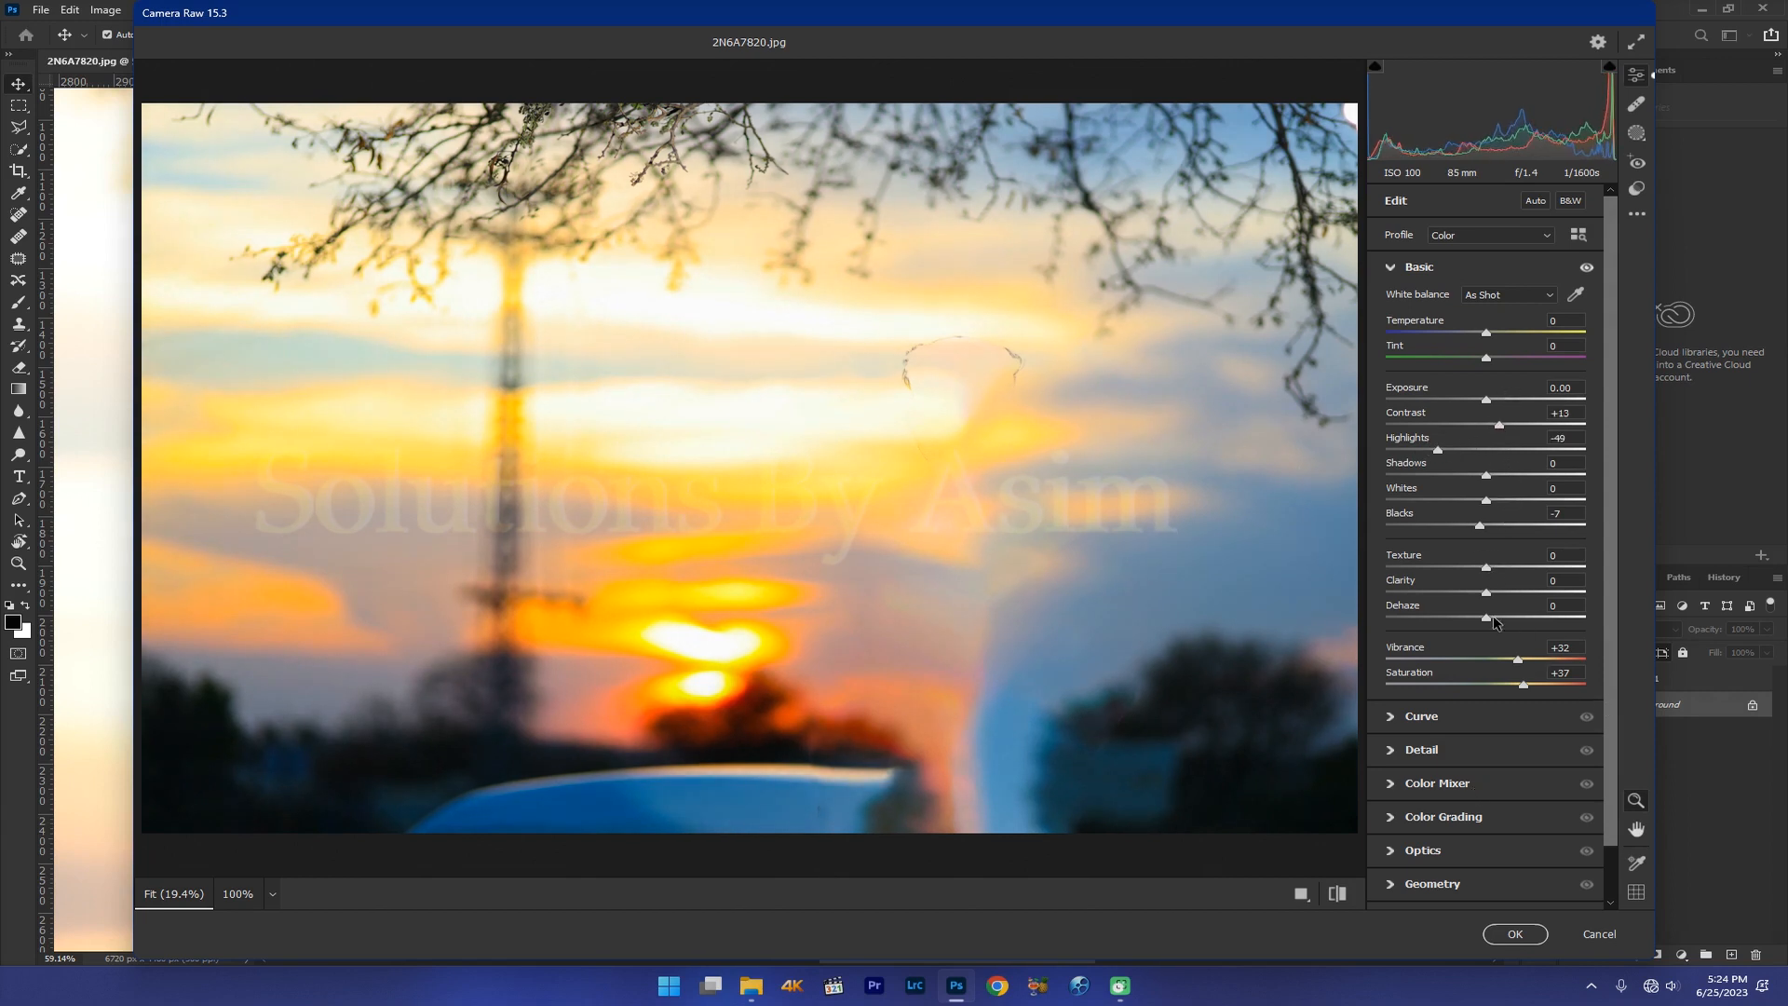
mouse_move(1514, 599)
mouse_down()
mouse_move(1593, 605)
mouse_move(1502, 610)
mouse_up()
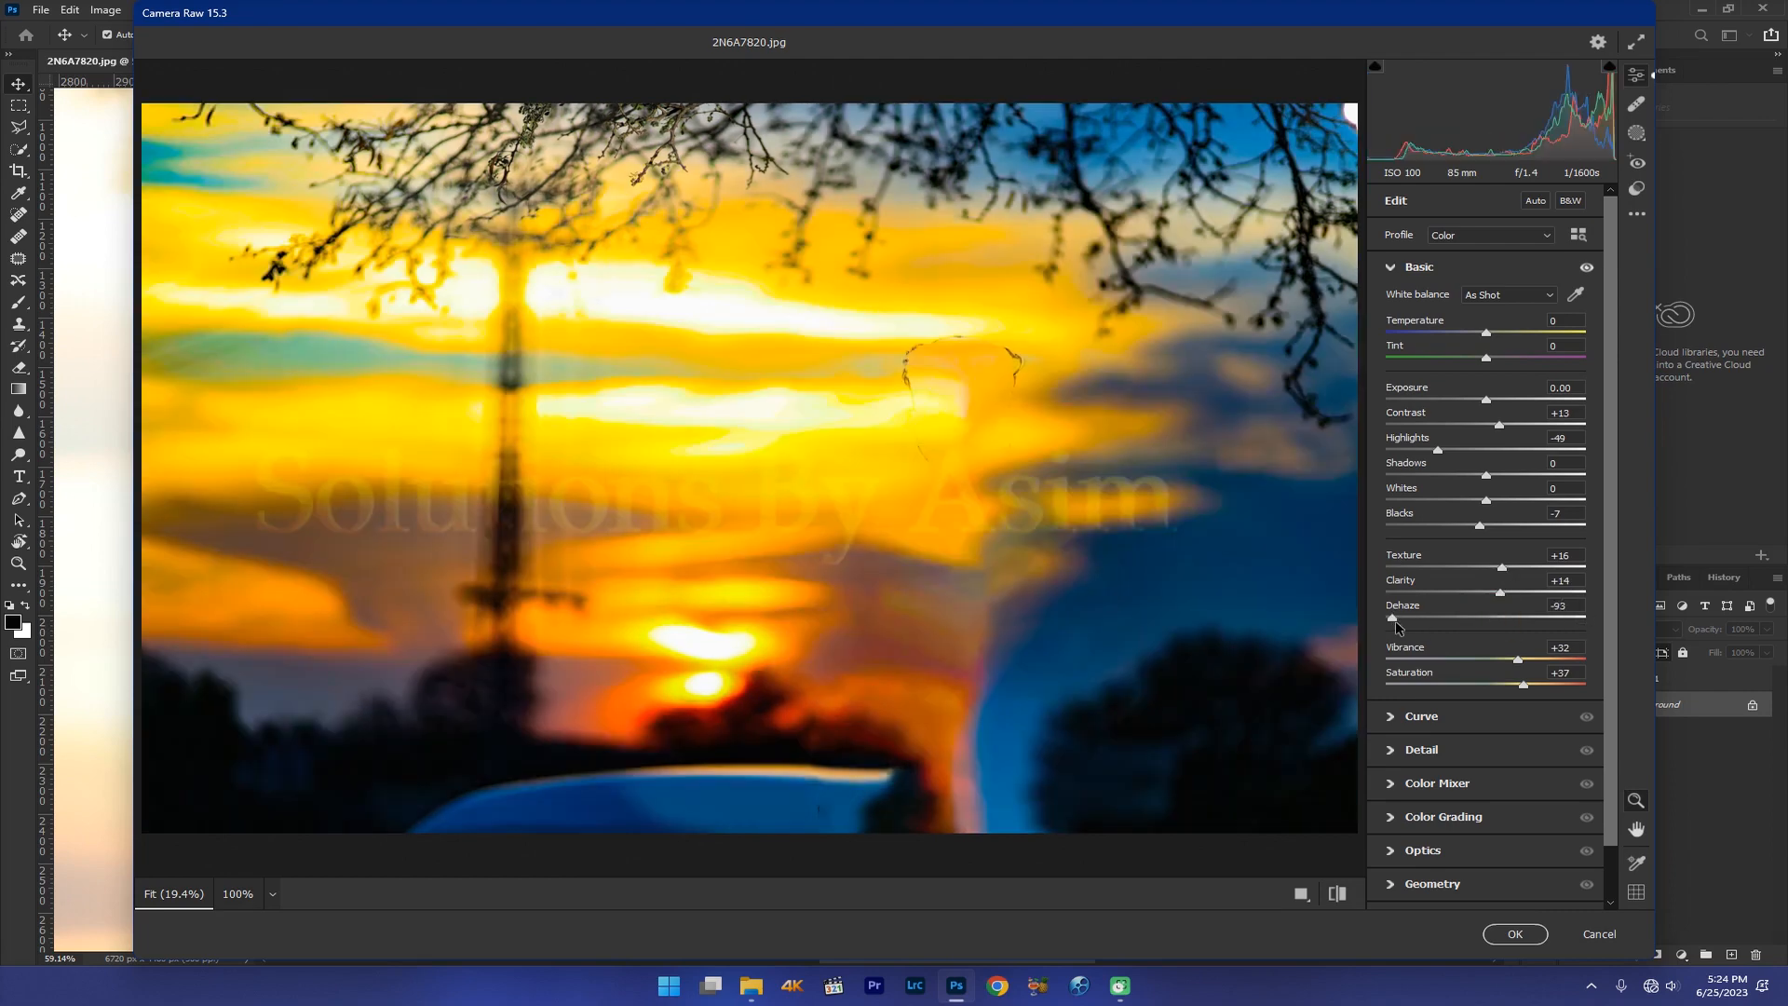
drag(1421, 623, 1506, 624)
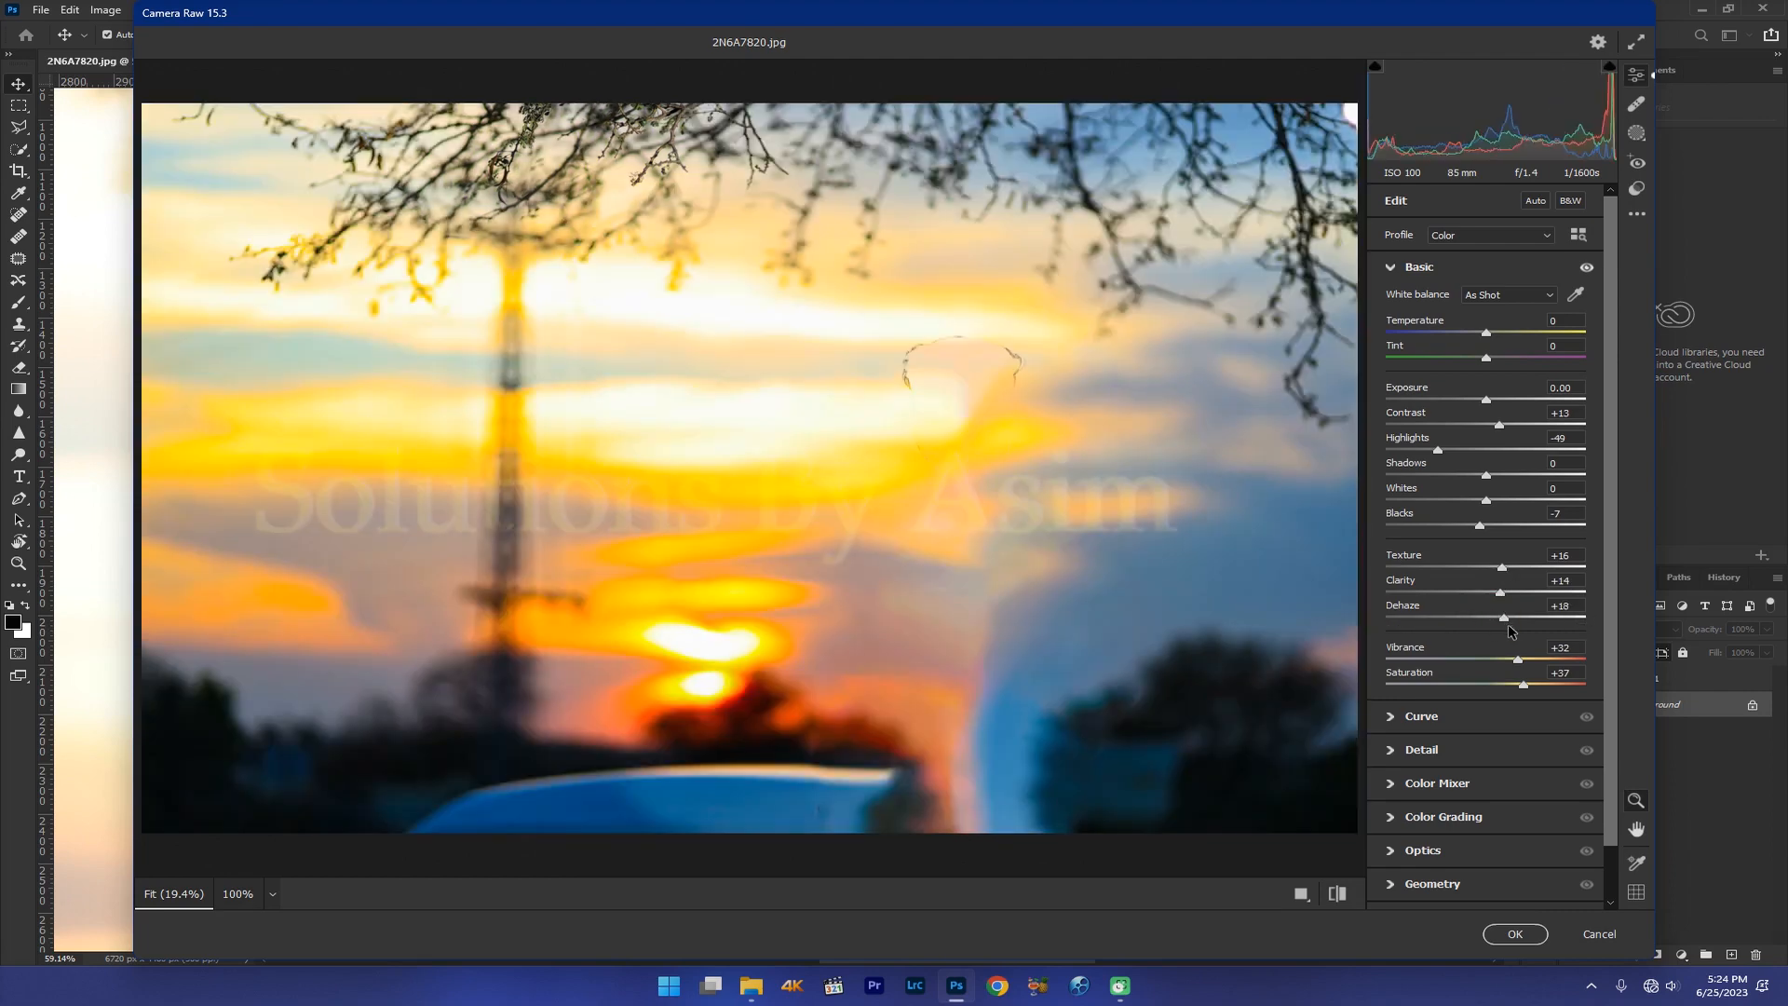
click(1513, 933)
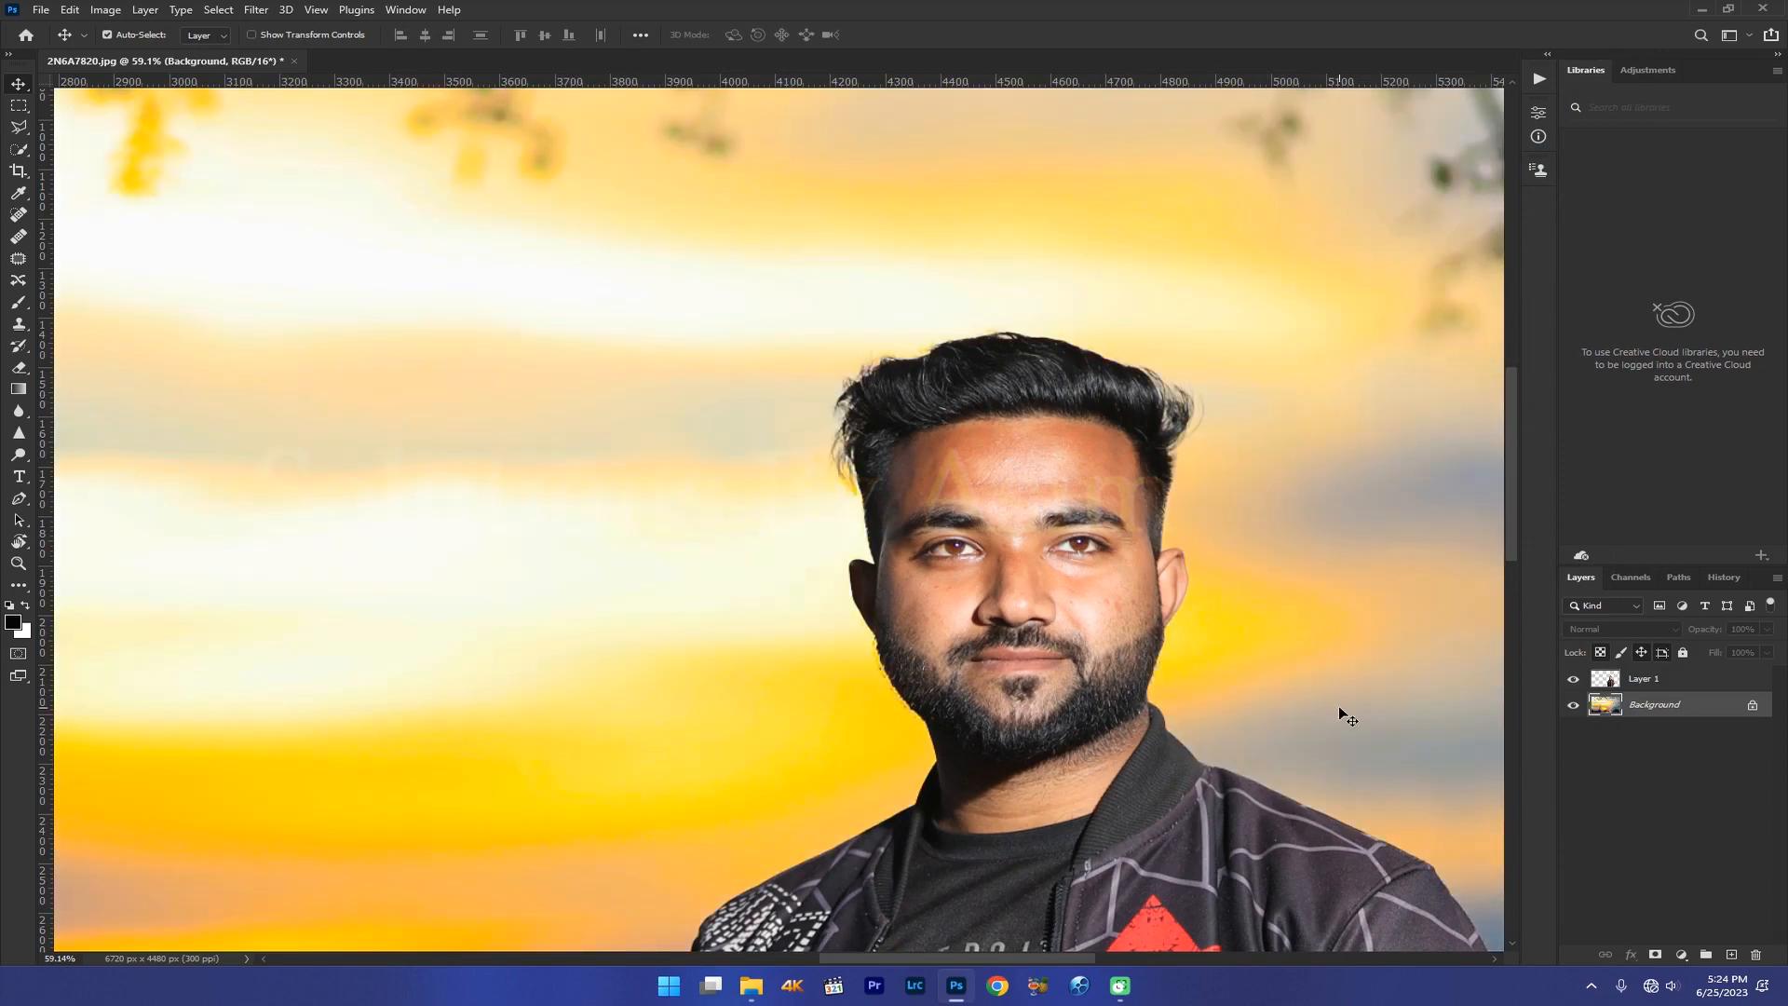
Step: Compare the whole image before and after the Camera Raw Filter using the history states
key(ctrl+0)
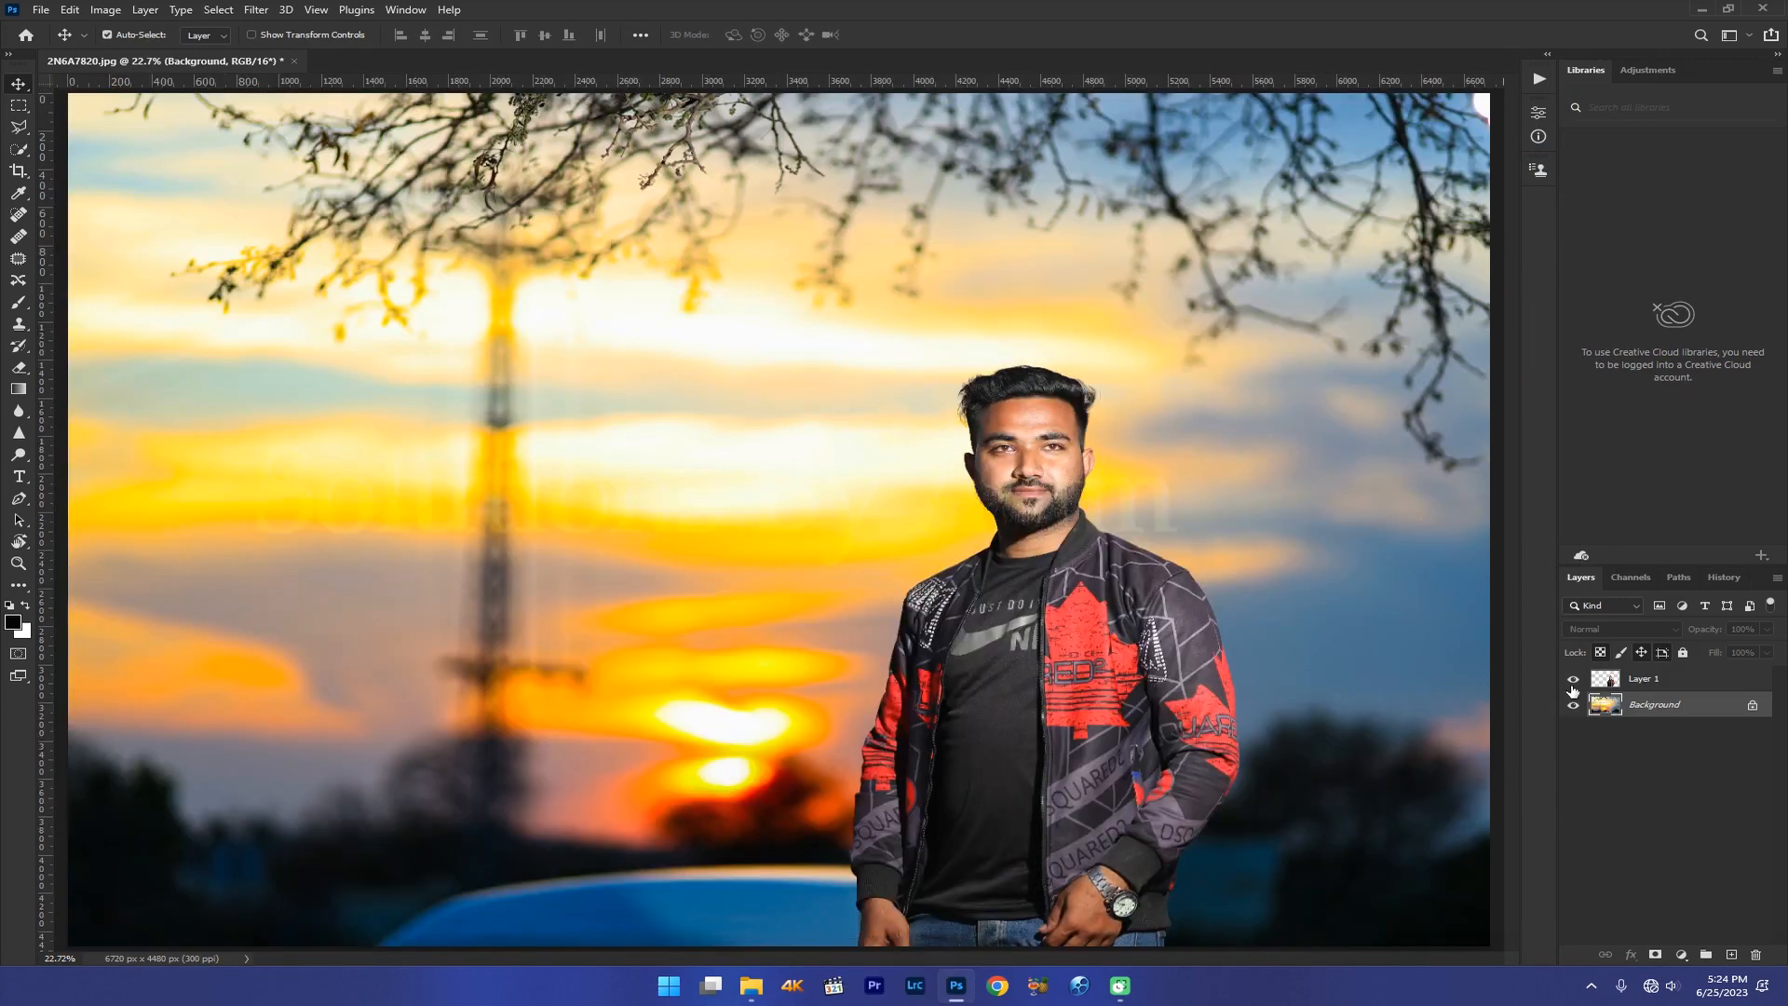
click(1724, 576)
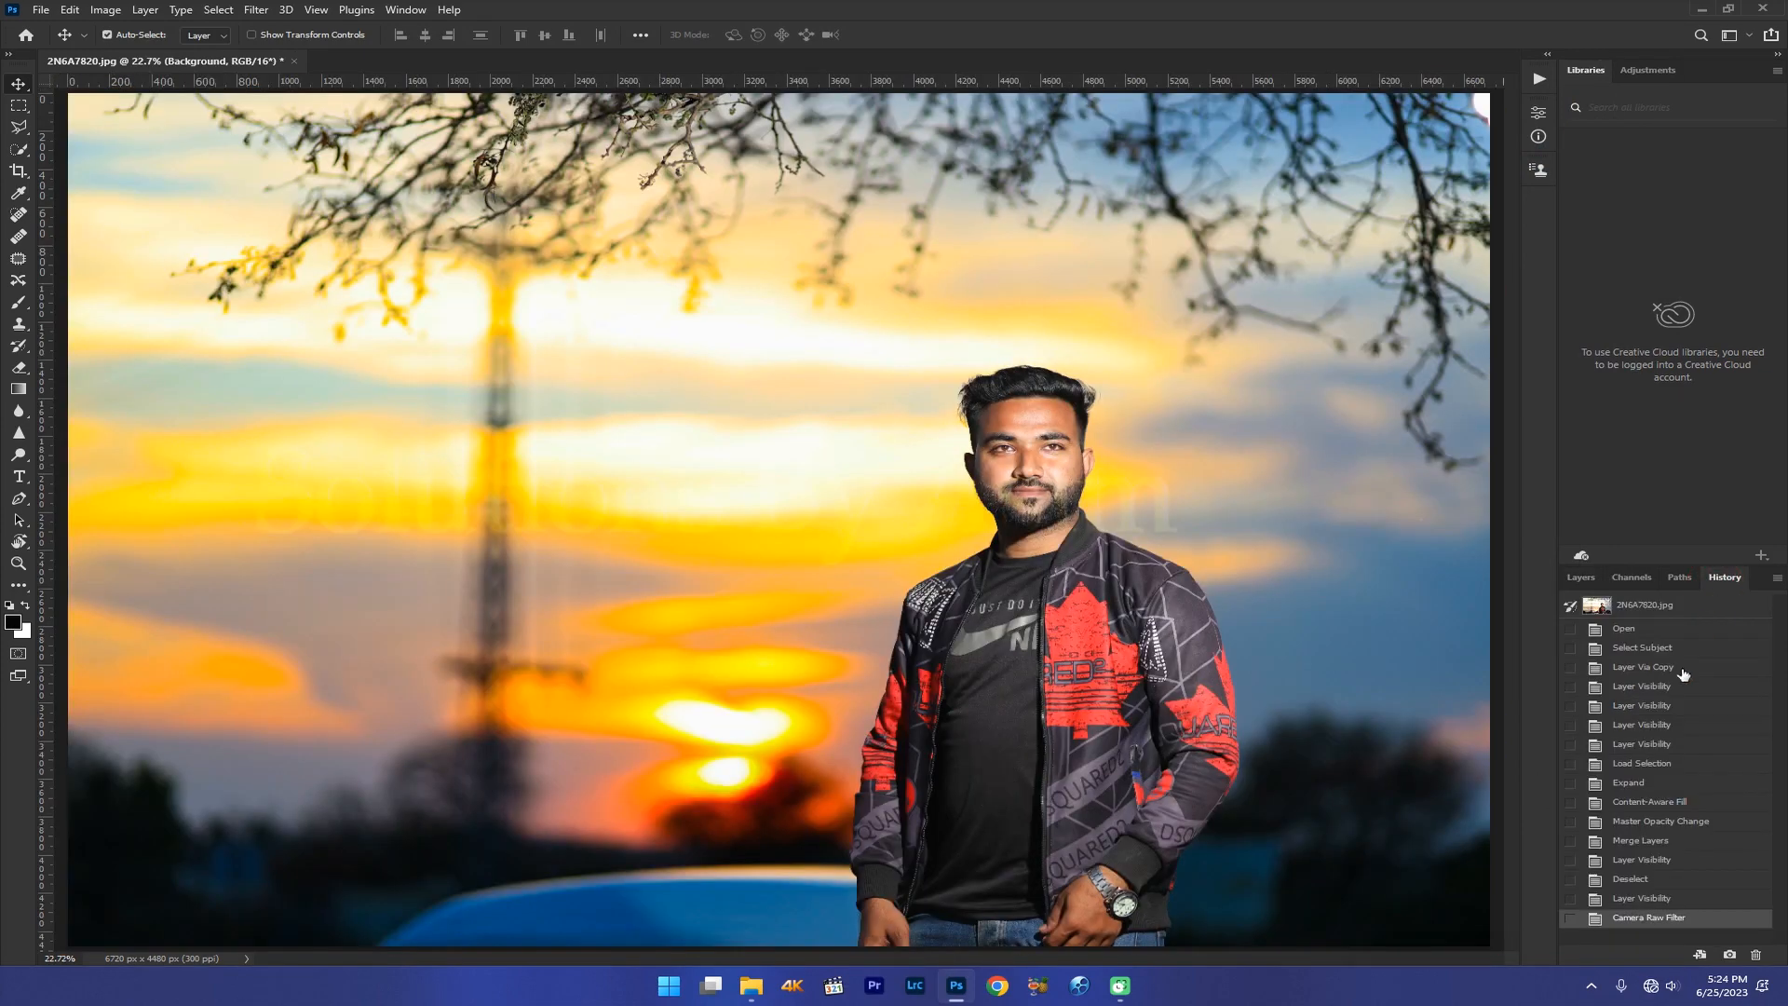
click(1636, 897)
click(1624, 919)
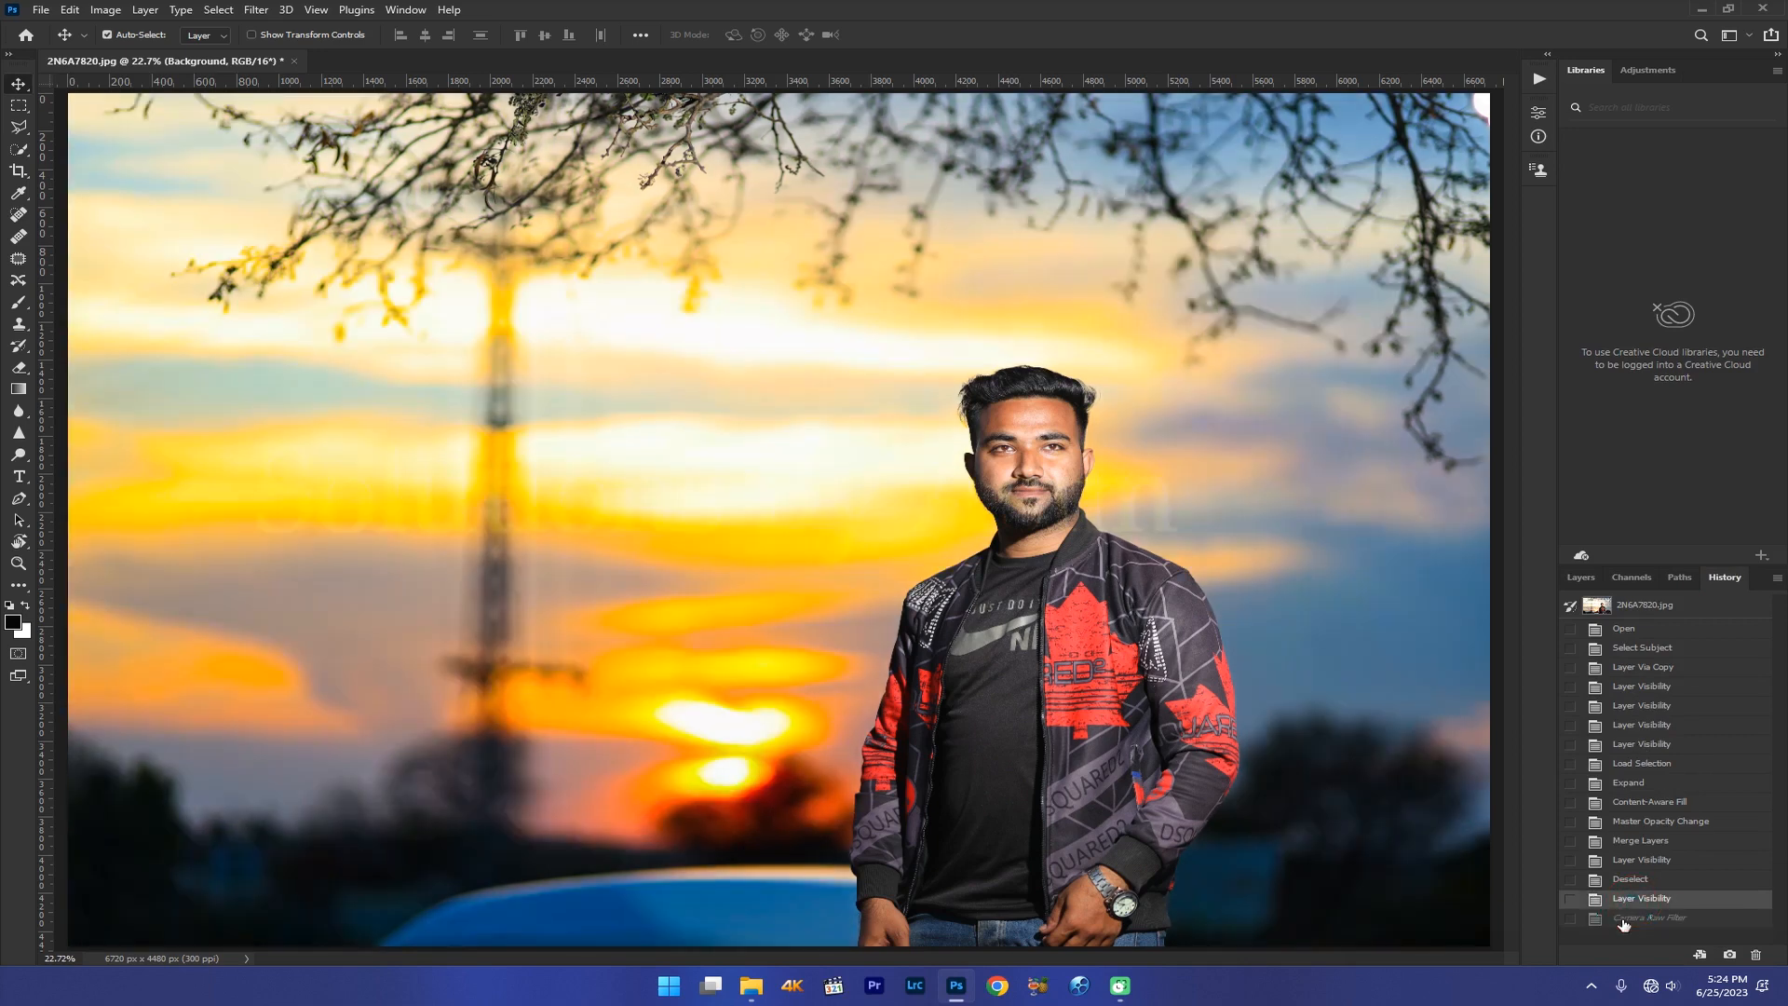
click(1637, 902)
click(1639, 916)
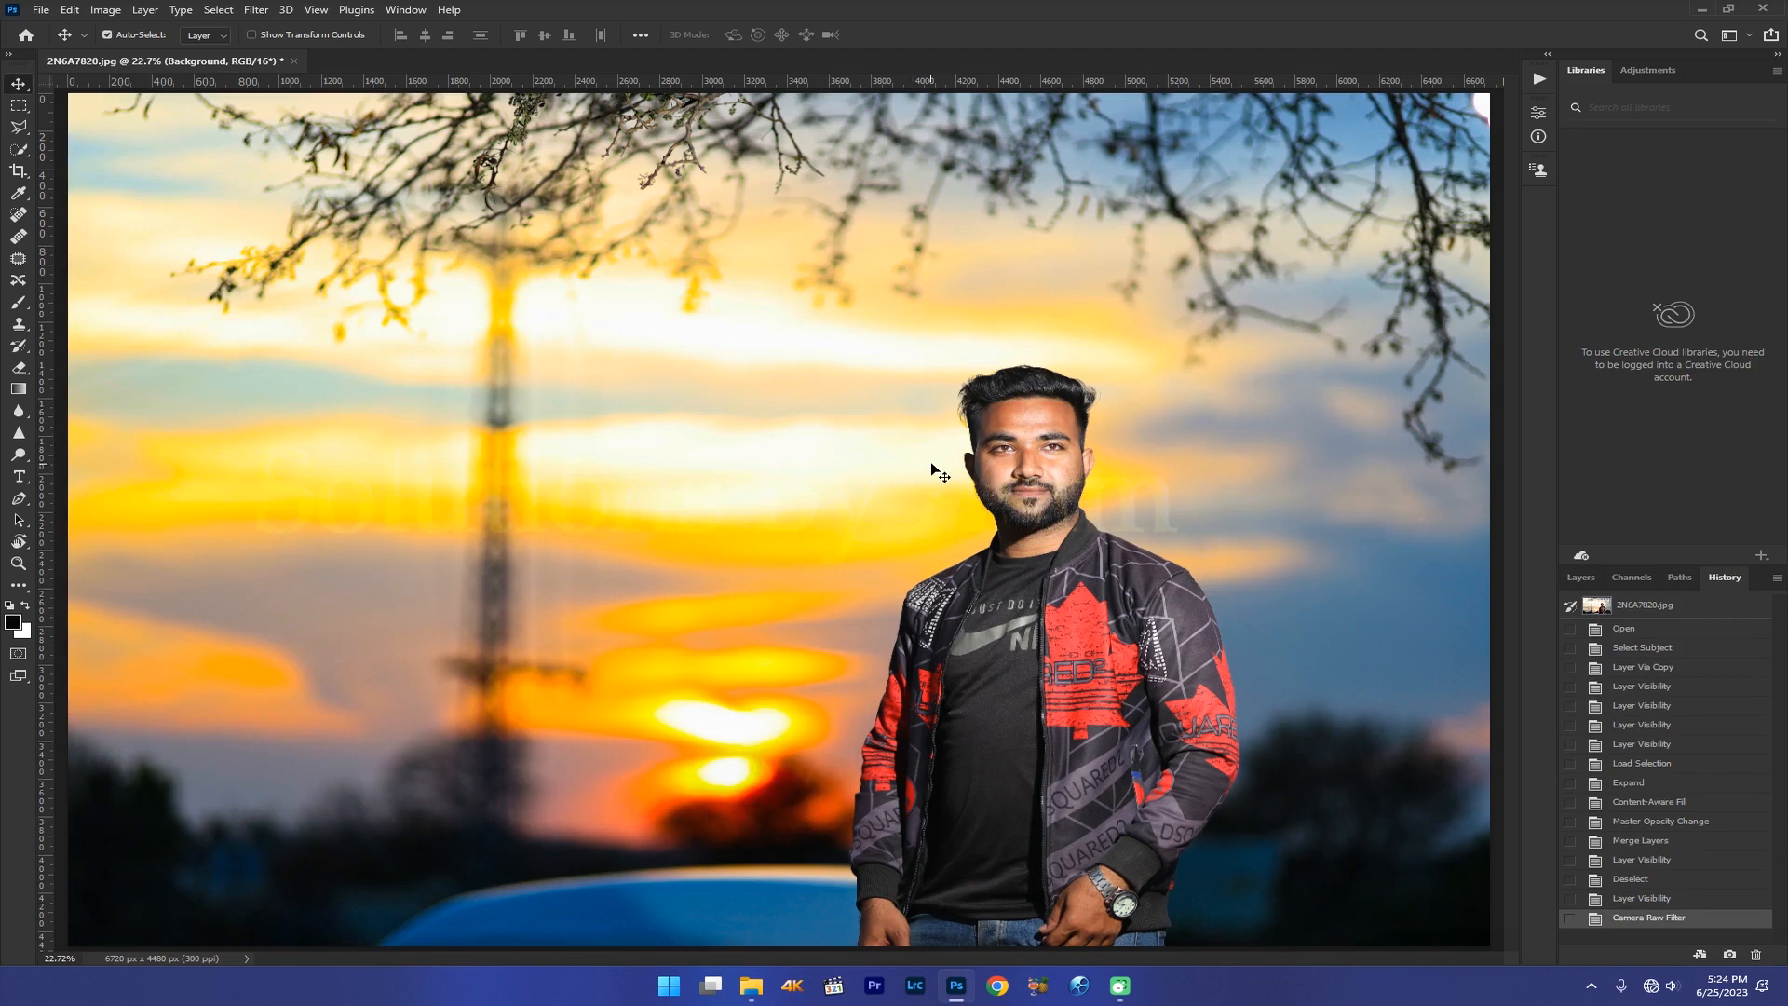
click(1580, 579)
Step: Load Layer 1's outline as a selection, examine the cutout edge around the hair and ears, and clear the selection
key(ctrl+space)
drag(983, 464, 1070, 388)
key(space)
drag(984, 474, 635, 670)
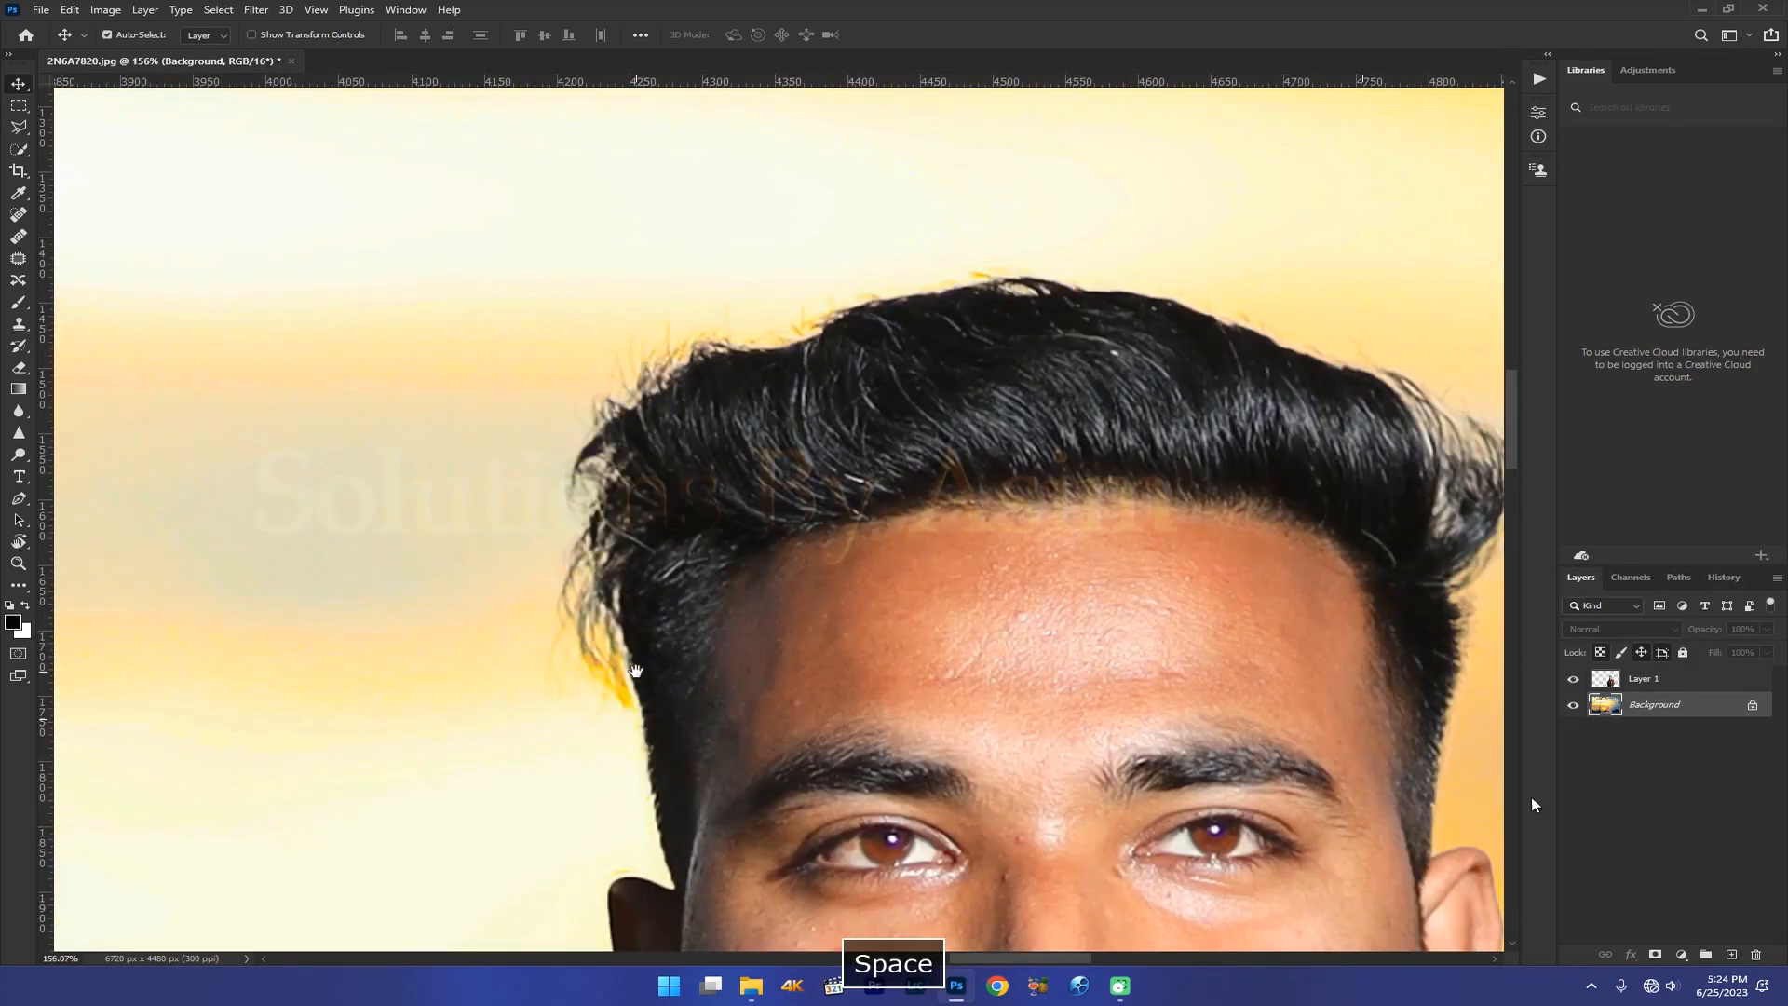
click(1644, 679)
ctrl+click(1606, 679)
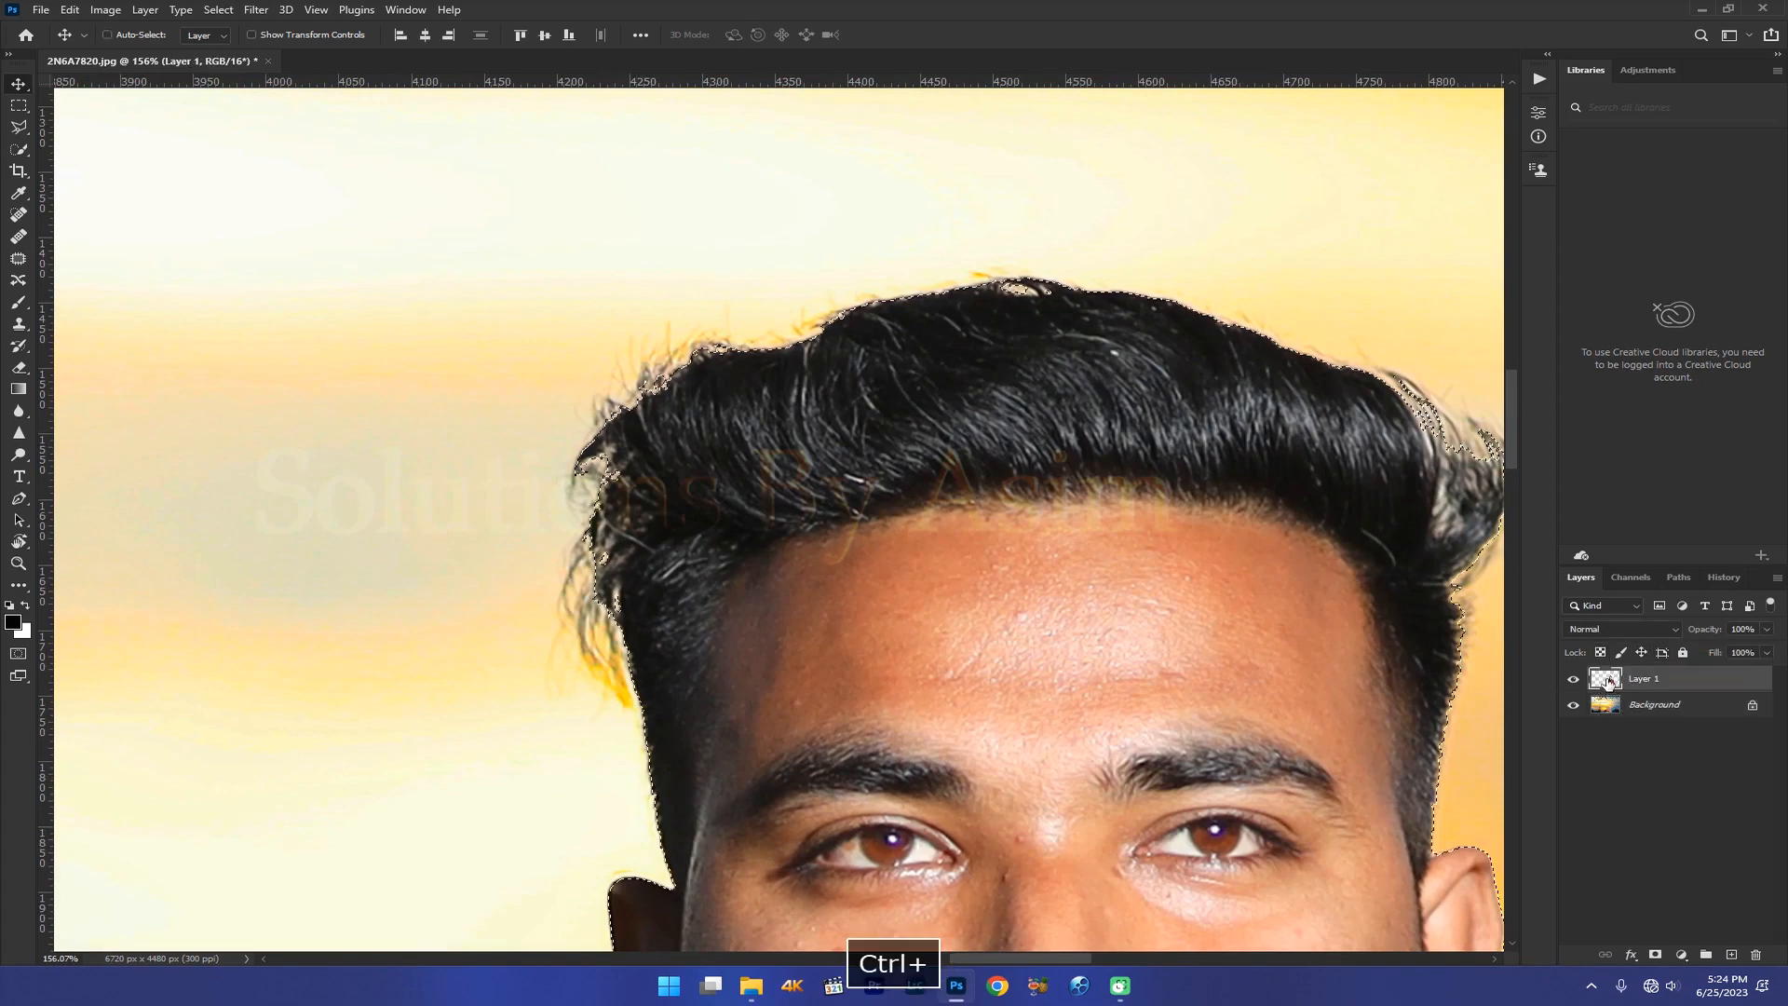
key(space)
drag(1157, 571, 866, 404)
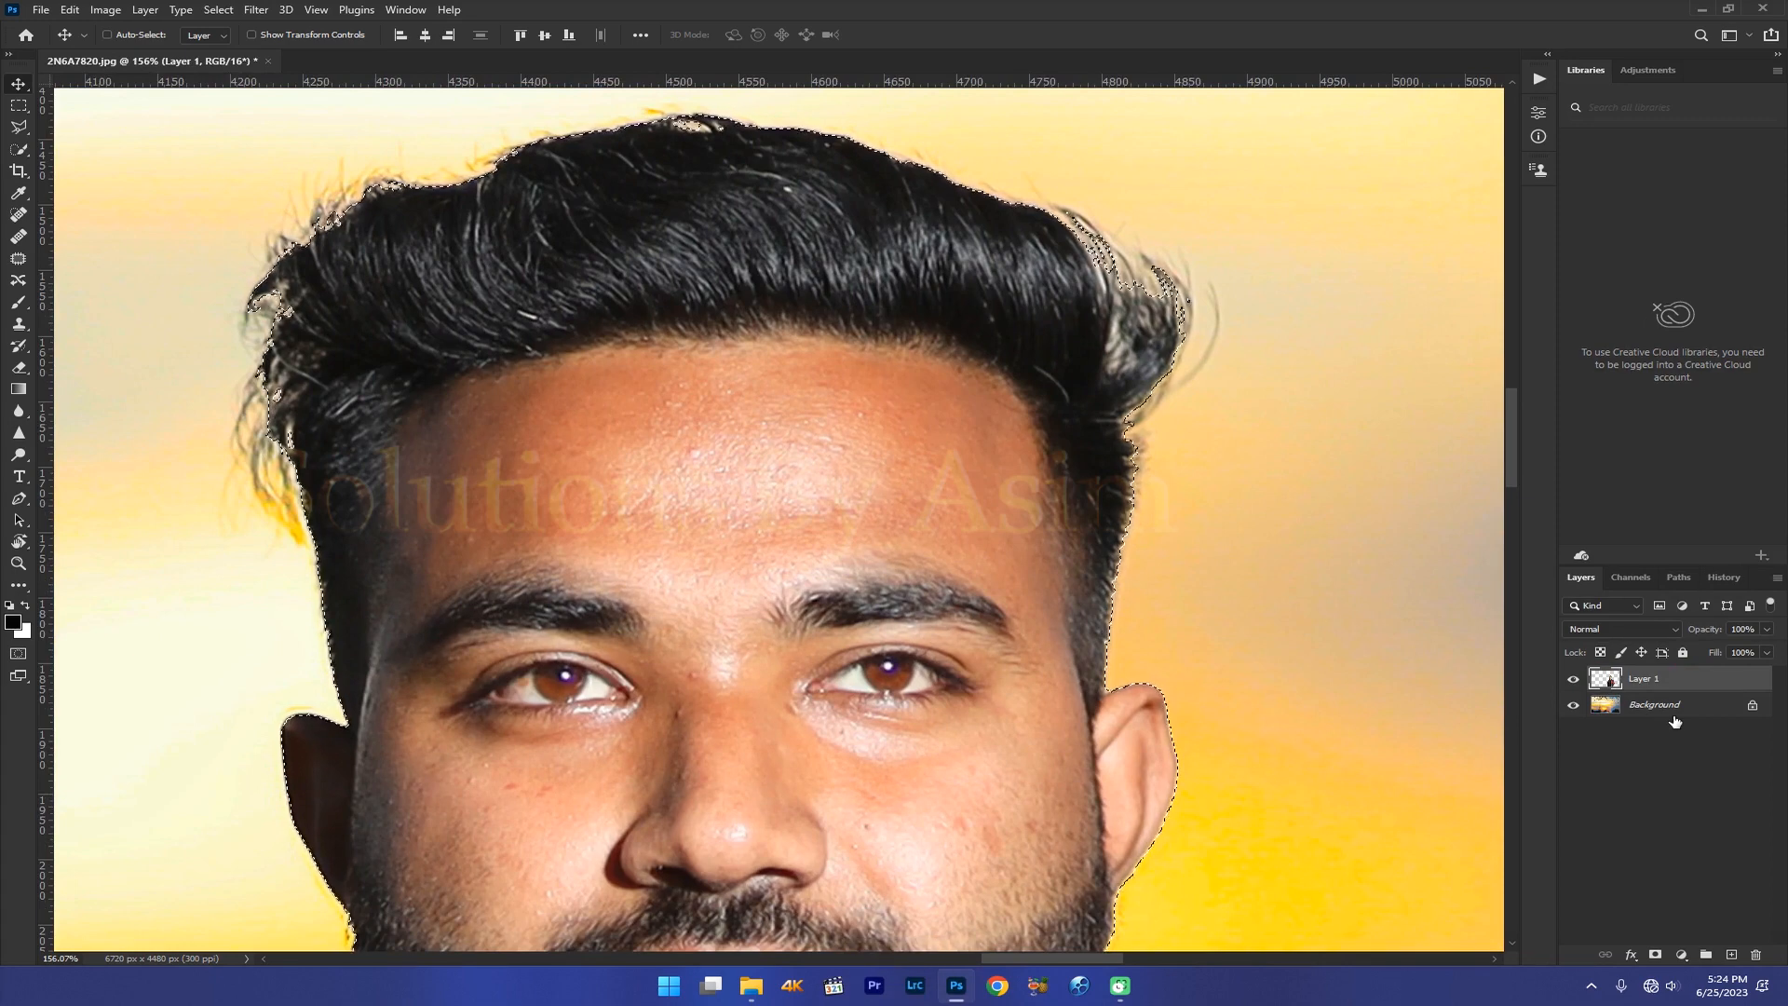
key(space)
drag(1325, 703, 1341, 619)
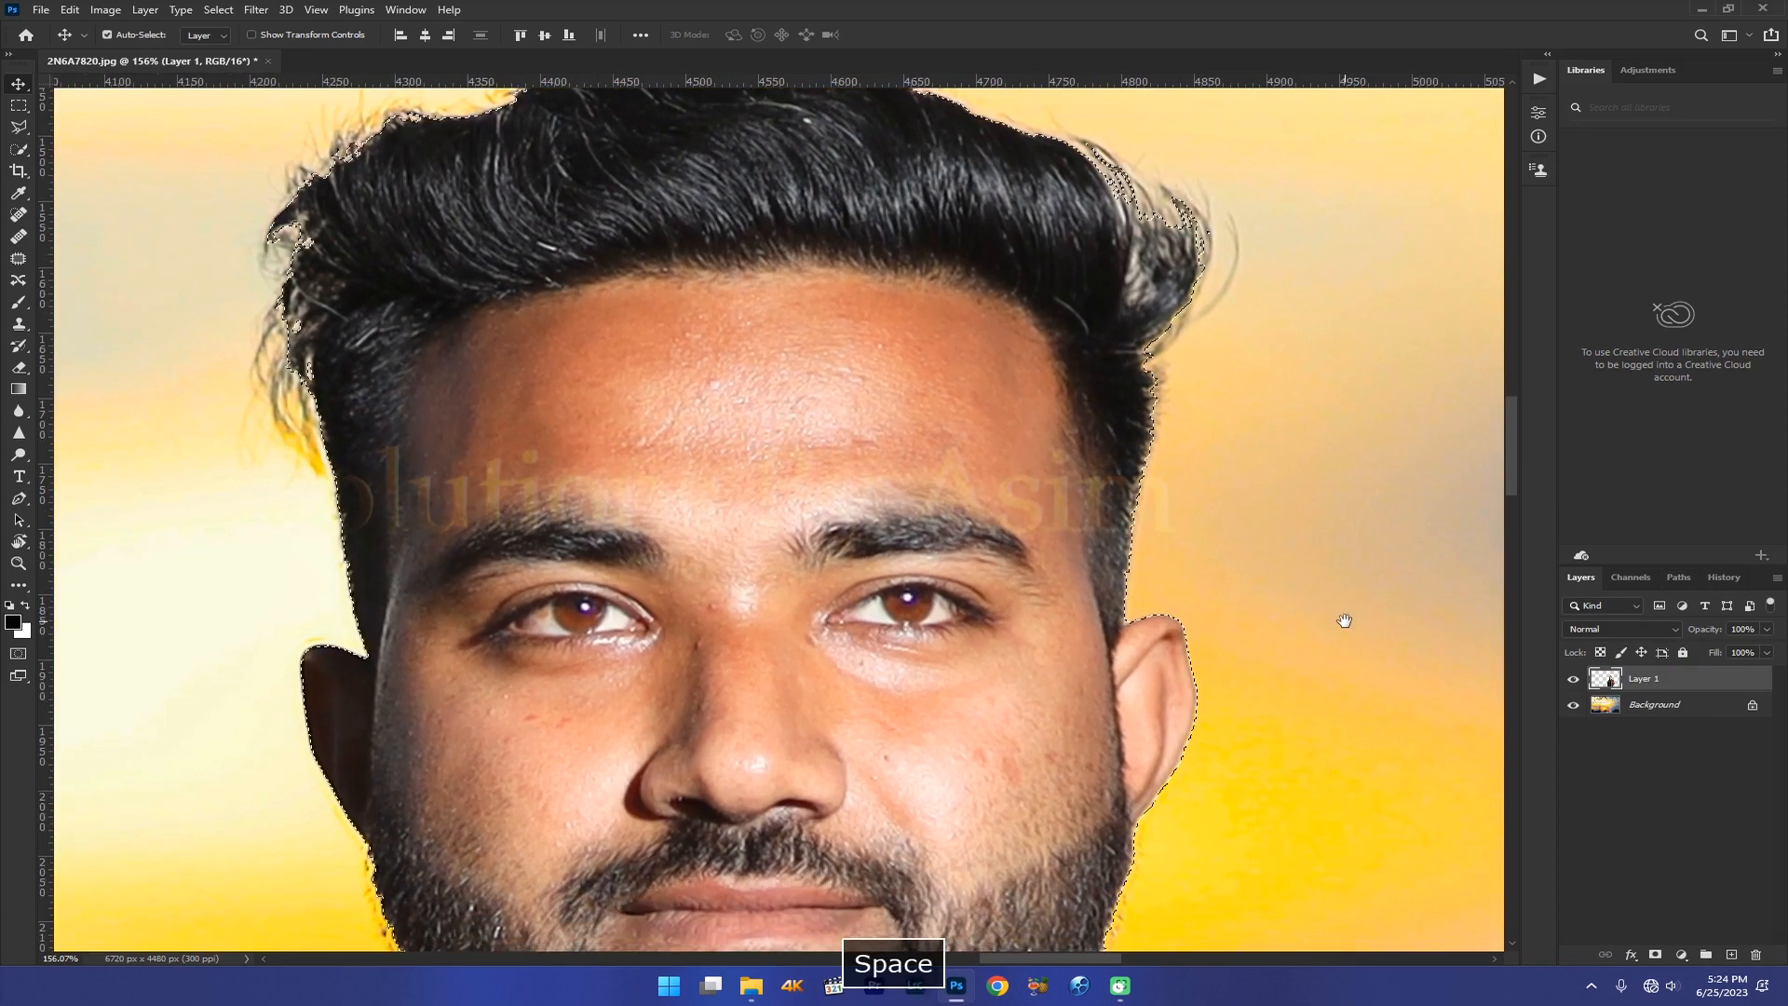
click(1576, 680)
click(1574, 680)
key(ctrl+d)
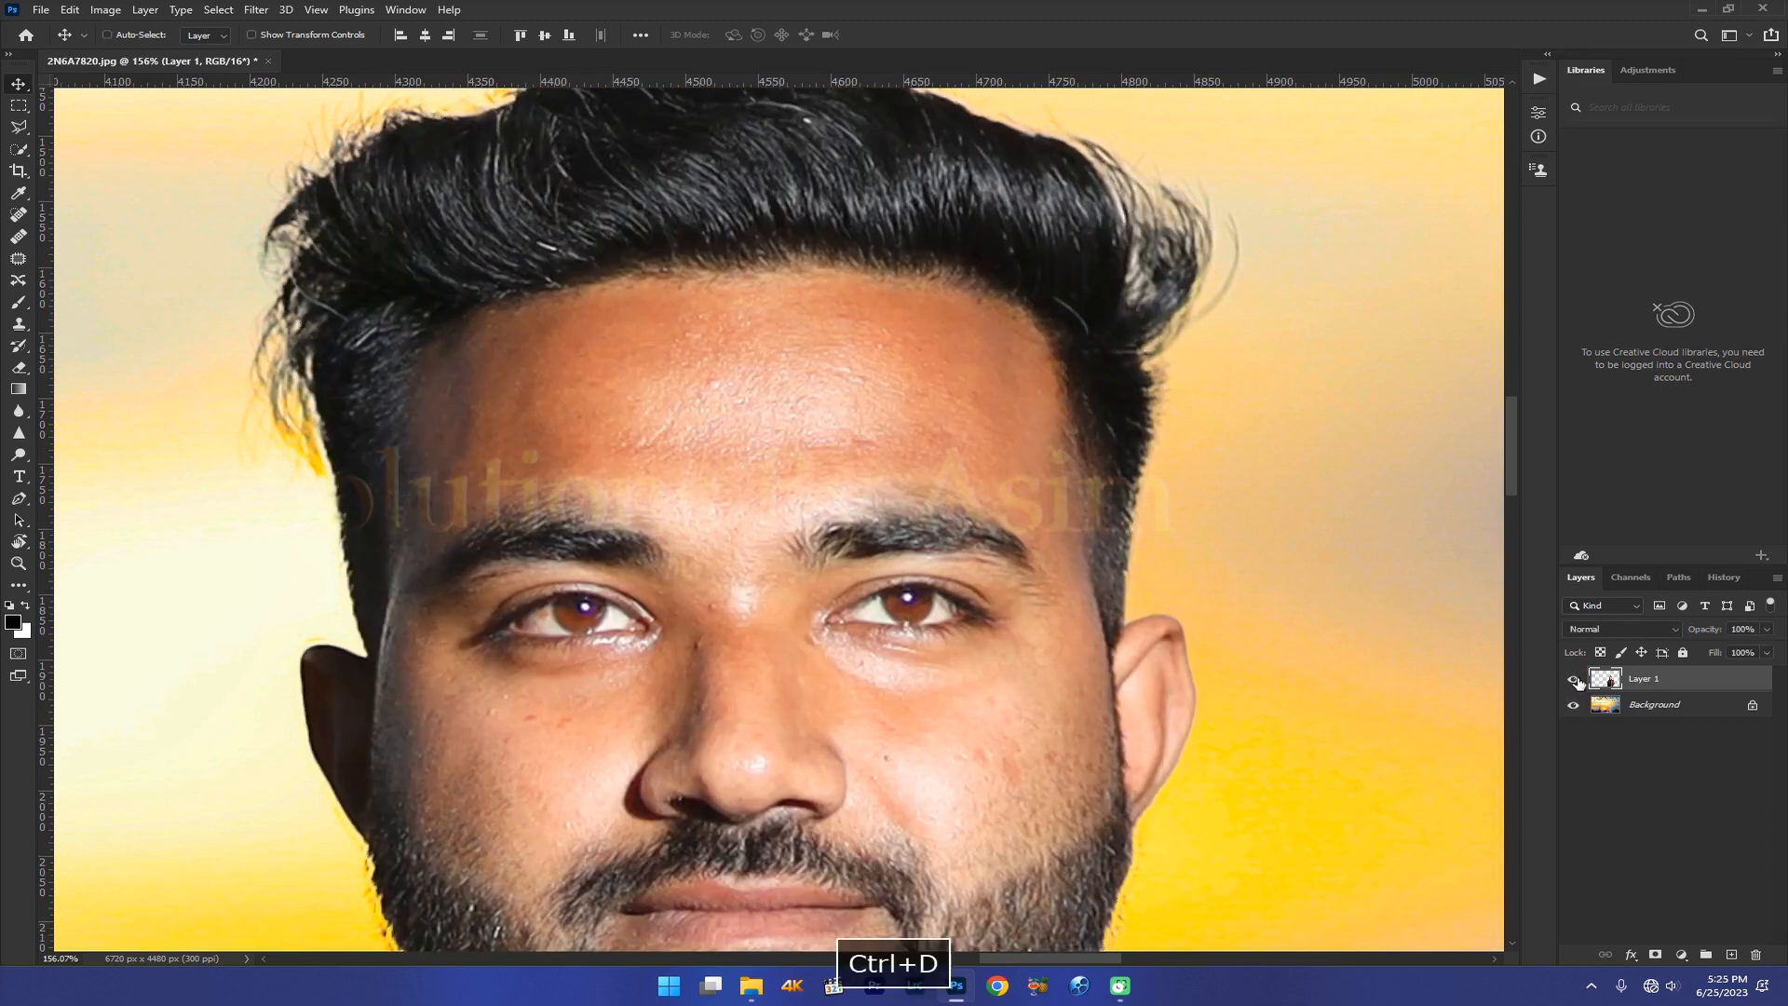
Step: Clone clean yellow sky on the Background layer over the fringe along the right-hand beard edge, from the ear down to the collar
key(space)
drag(1163, 713, 1180, 561)
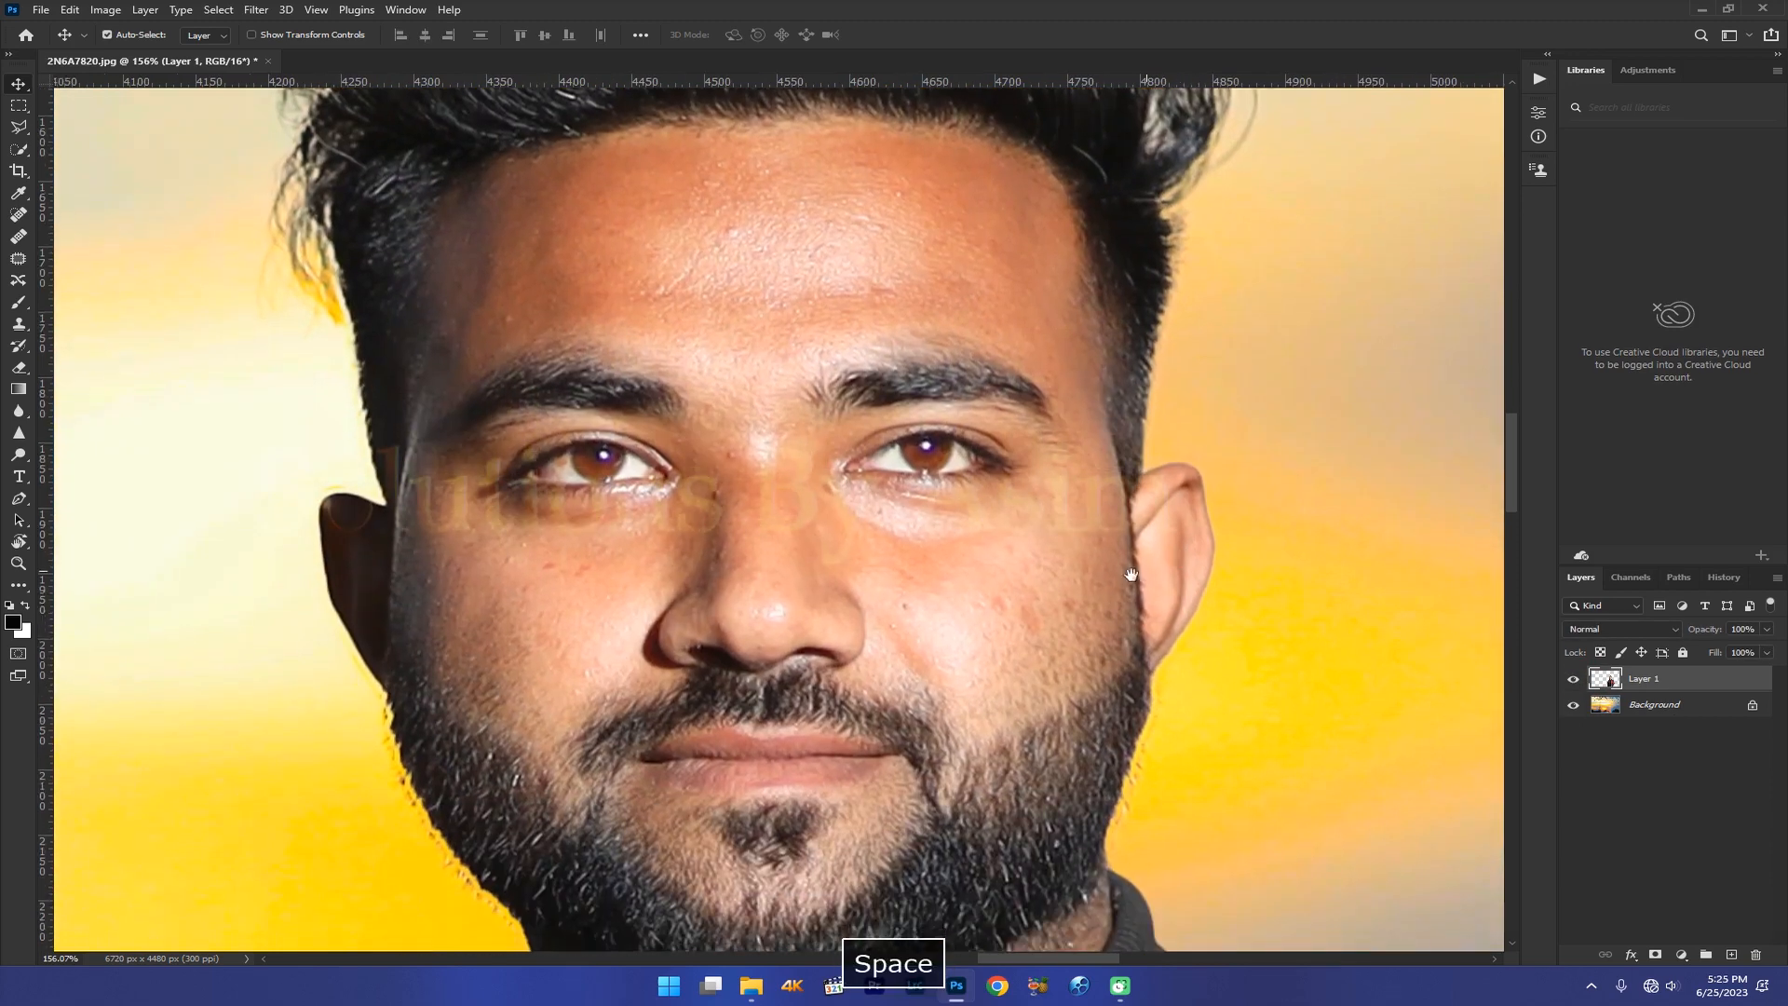
key(ctrl+space)
drag(1126, 730, 1186, 644)
key(space)
key(s)
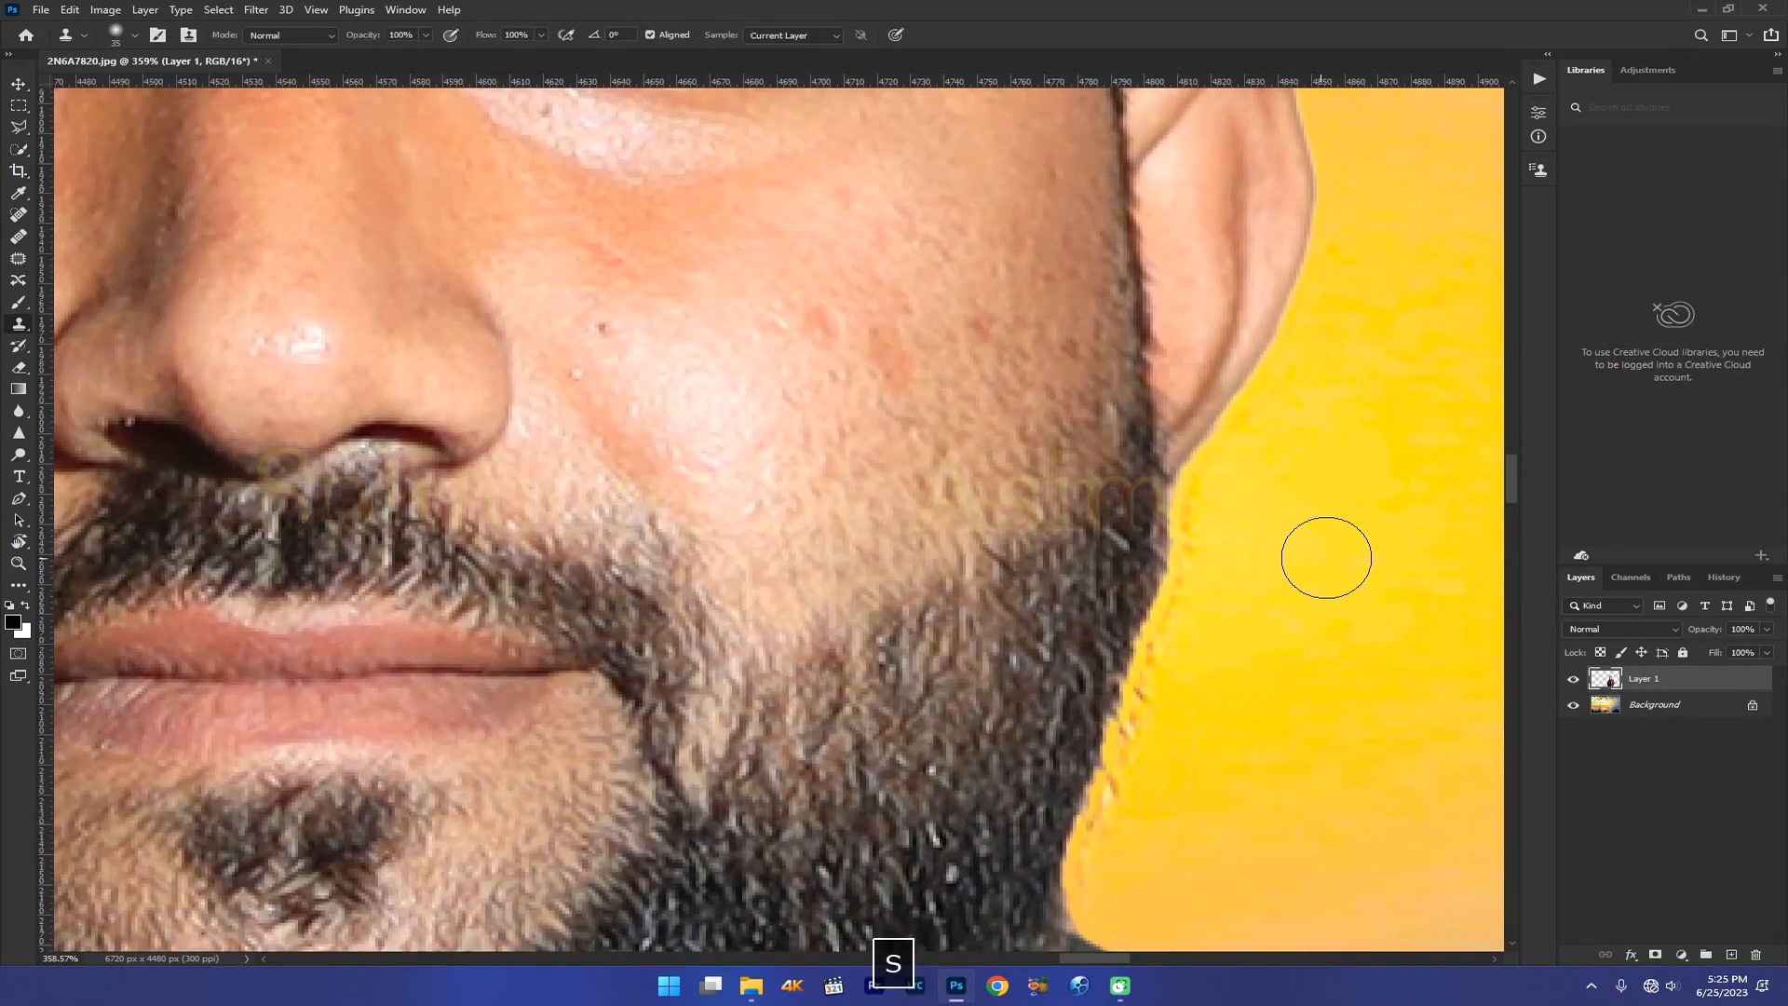
click(1703, 713)
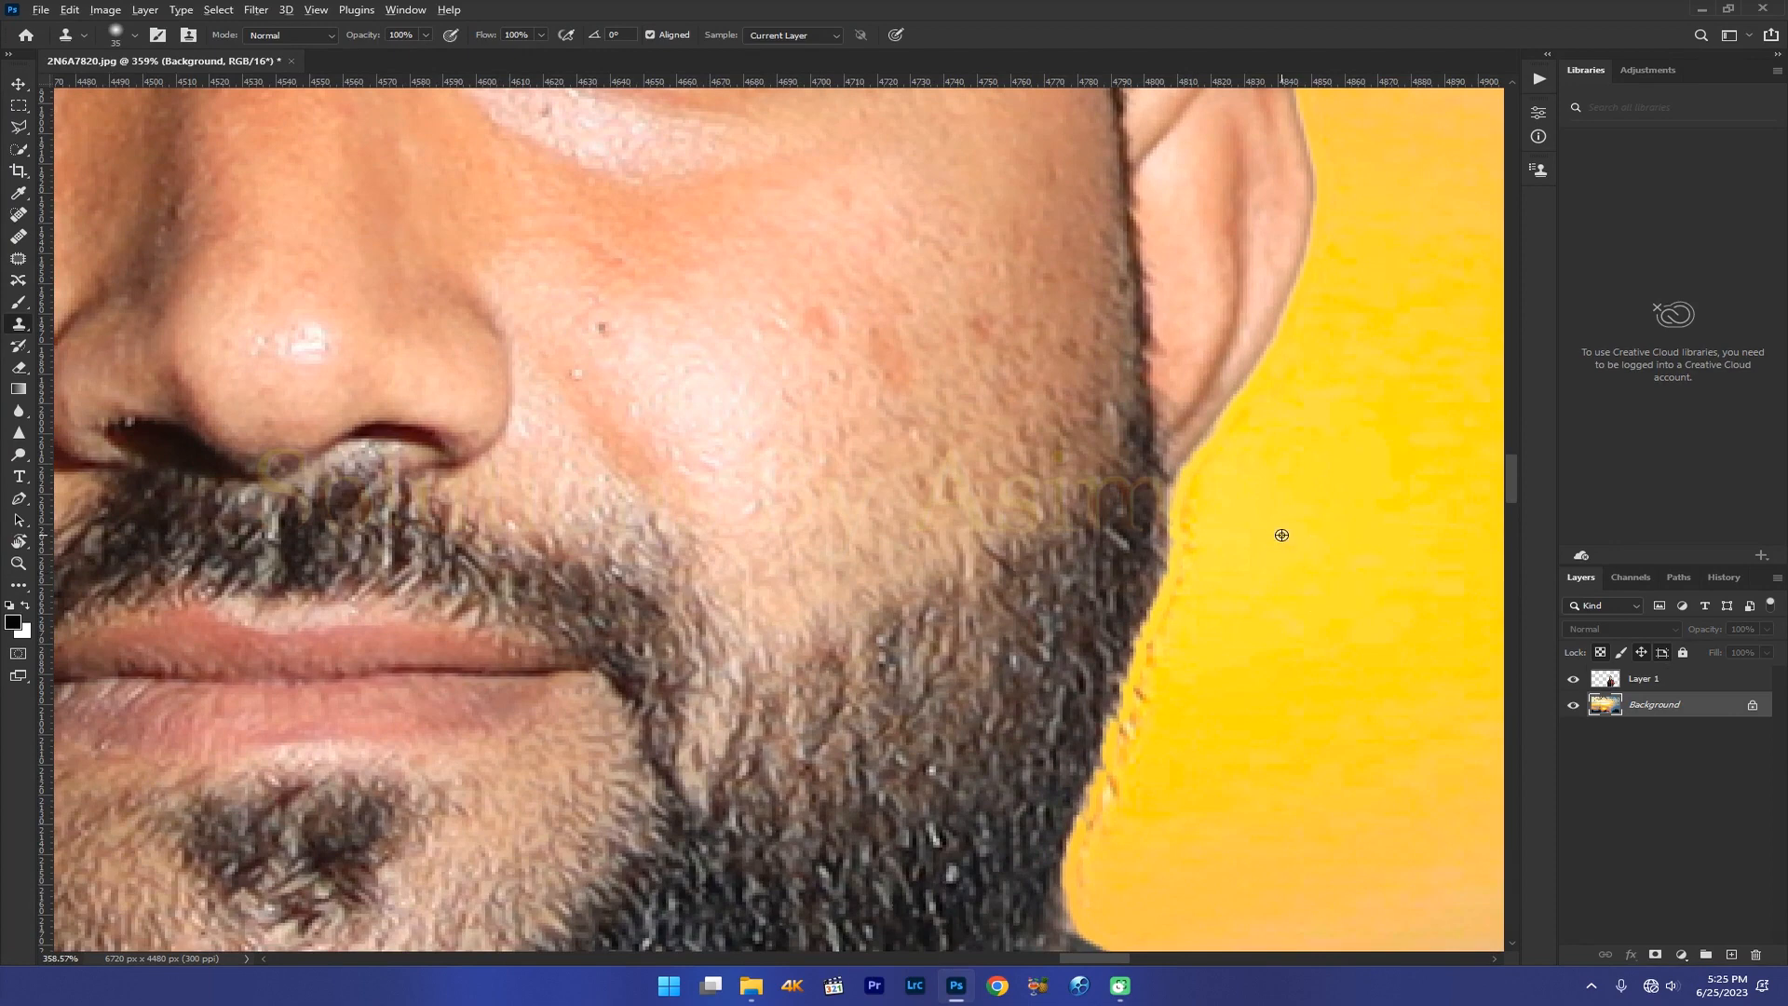
alt+click(1282, 535)
mouse_move(1221, 495)
mouse_down()
mouse_move(1092, 851)
mouse_move(1115, 557)
mouse_move(1092, 635)
mouse_move(1084, 582)
mouse_up()
key(space)
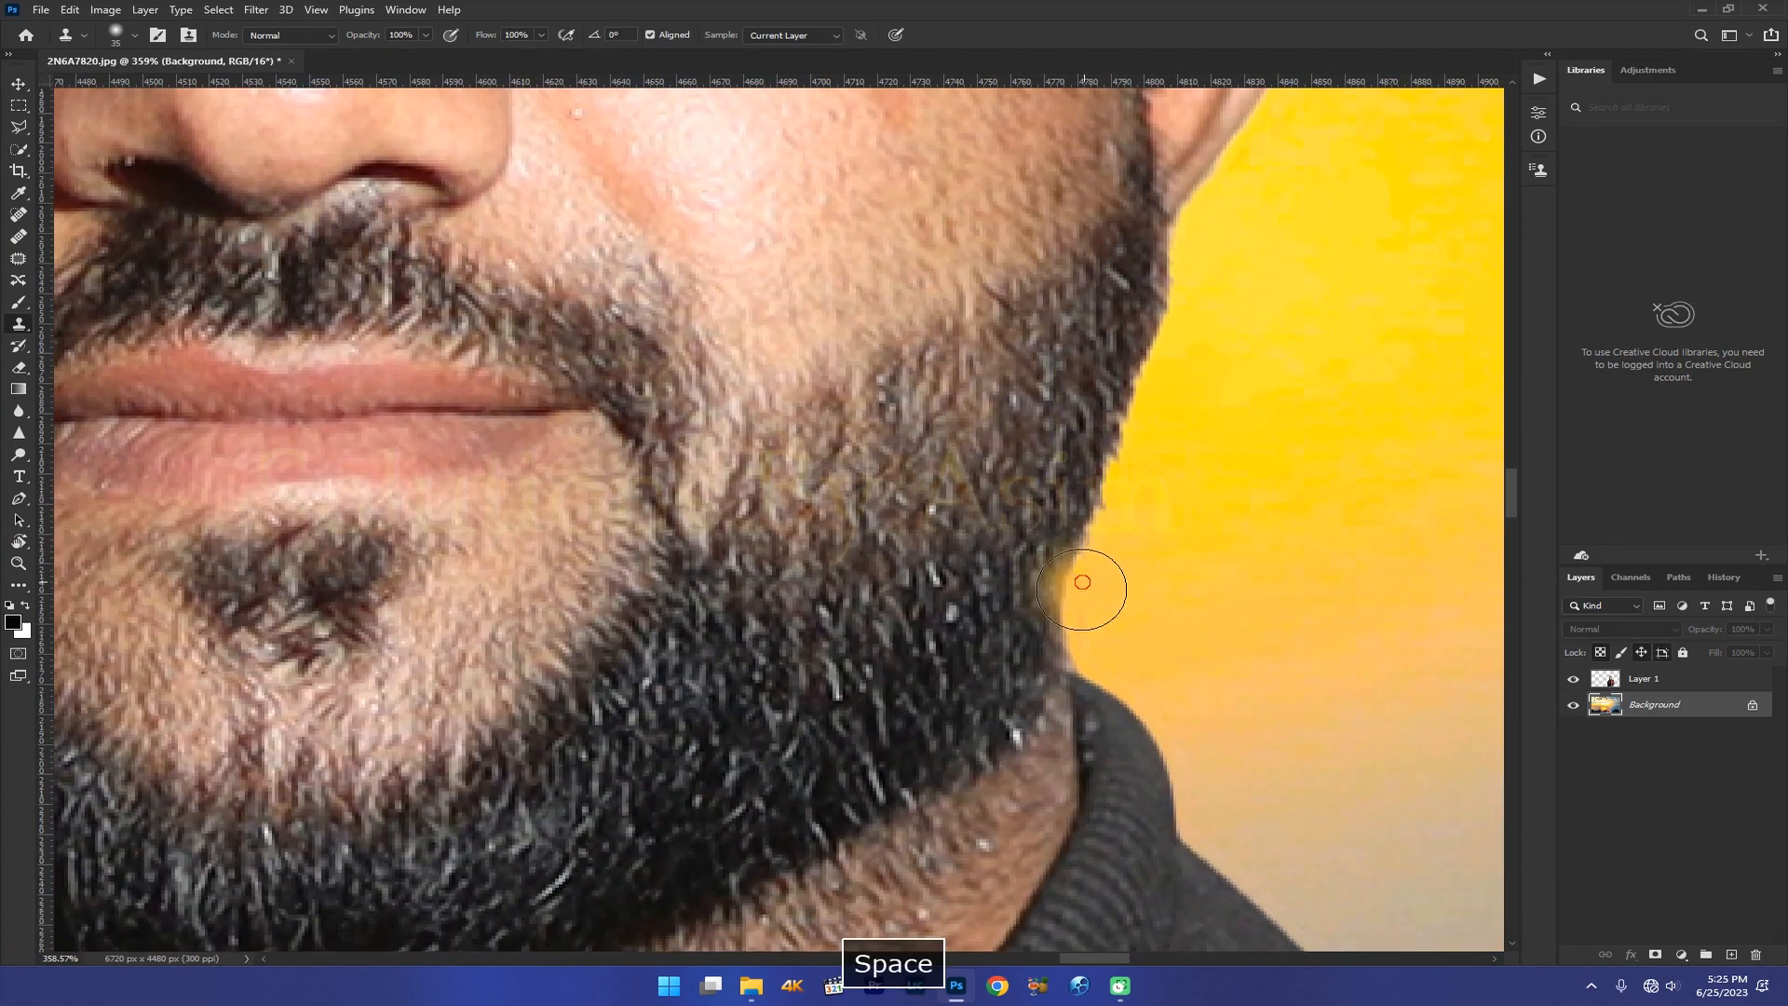
key(space)
mouse_move(1165, 400)
mouse_down()
mouse_move(1050, 616)
mouse_move(1169, 679)
mouse_move(1137, 598)
mouse_move(1165, 619)
mouse_move(1187, 445)
mouse_move(1173, 431)
mouse_up()
alt+click(1192, 670)
Step: Clone clean sky over the stray hair fringe along the right-hand slope of the hairline on the Background layer
key(space)
drag(1153, 547, 955, 443)
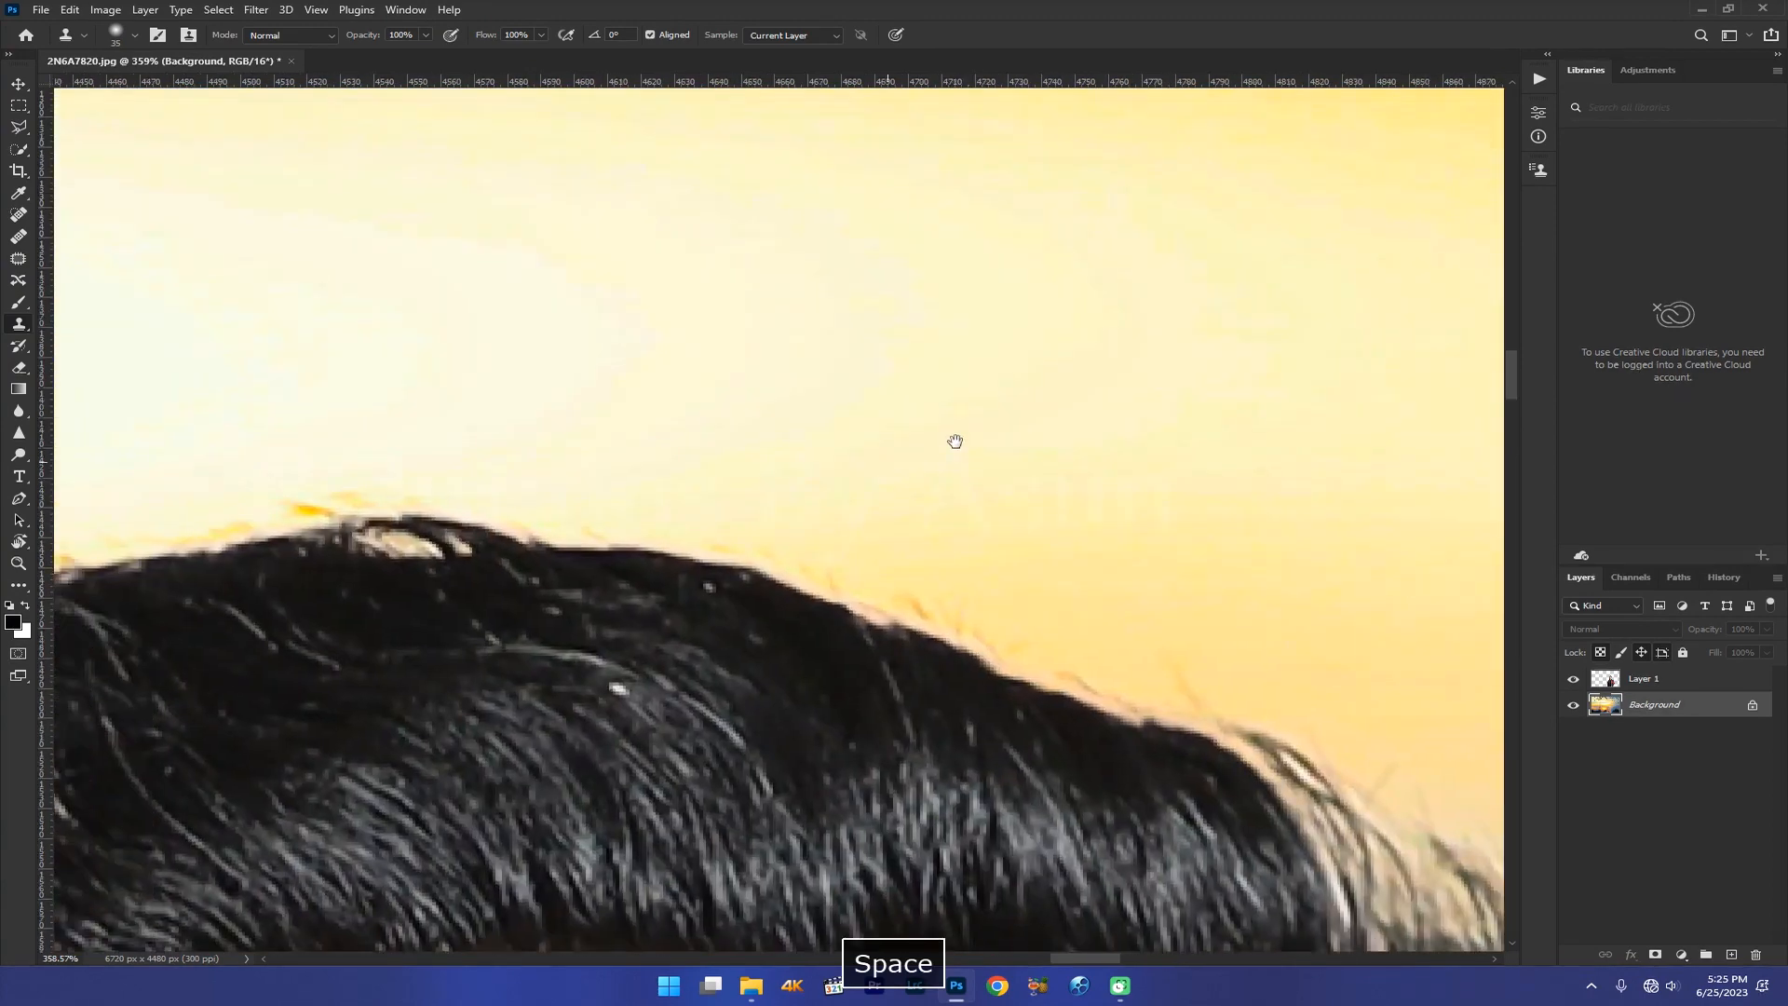
alt+click(953, 387)
mouse_move(910, 543)
mouse_down()
mouse_move(991, 628)
mouse_move(1221, 690)
mouse_up()
alt+click(932, 455)
click(875, 579)
Step: Clone clean sky over the orange fringe along the crown of the hair on the Background layer
key(space)
drag(579, 483, 981, 376)
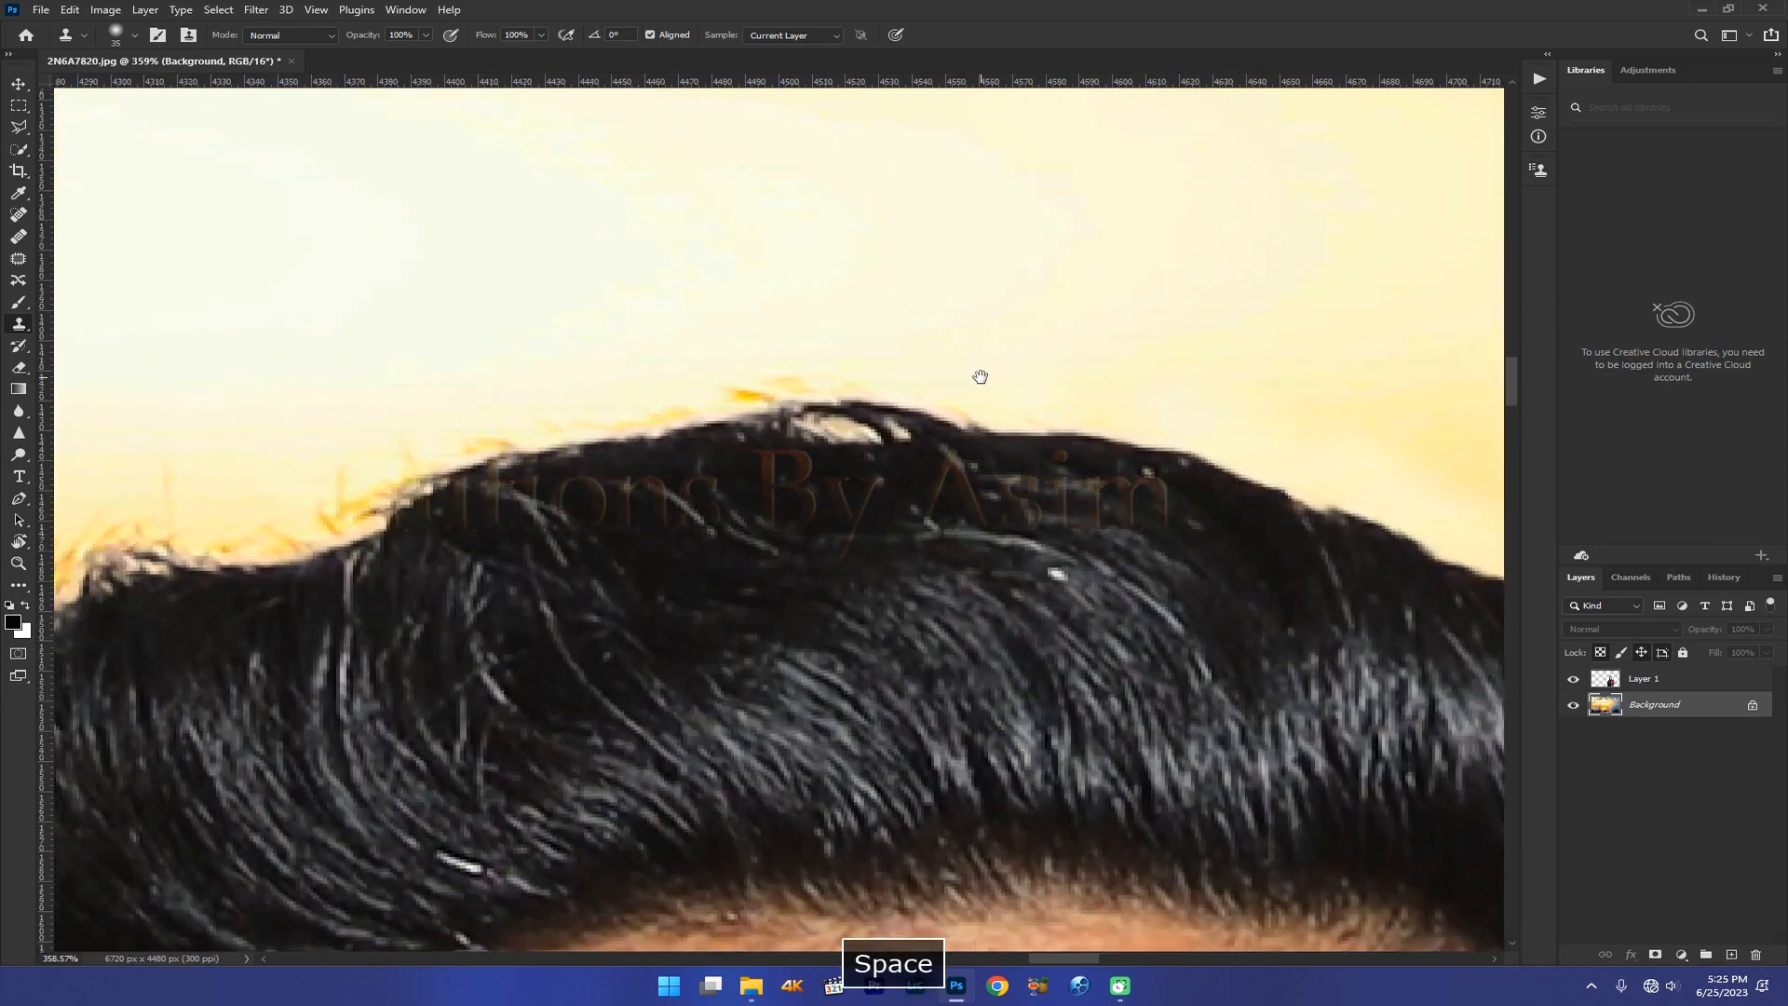
alt+click(738, 336)
drag(866, 374, 763, 375)
drag(589, 405, 1018, 332)
key(space)
drag(742, 365, 813, 364)
alt+click(876, 401)
mouse_move(759, 447)
mouse_down()
mouse_move(549, 533)
mouse_move(423, 450)
mouse_up()
alt+click(599, 447)
Step: Clone sky over the leftover hair strands above the left-hand end of the hair on the Background layer
key(space)
drag(555, 403, 882, 379)
alt+click(546, 490)
drag(583, 503, 778, 456)
Step: Clone pale sky over the bright fringe around the left-hand ear on the Background layer
key(space)
drag(383, 519, 696, 292)
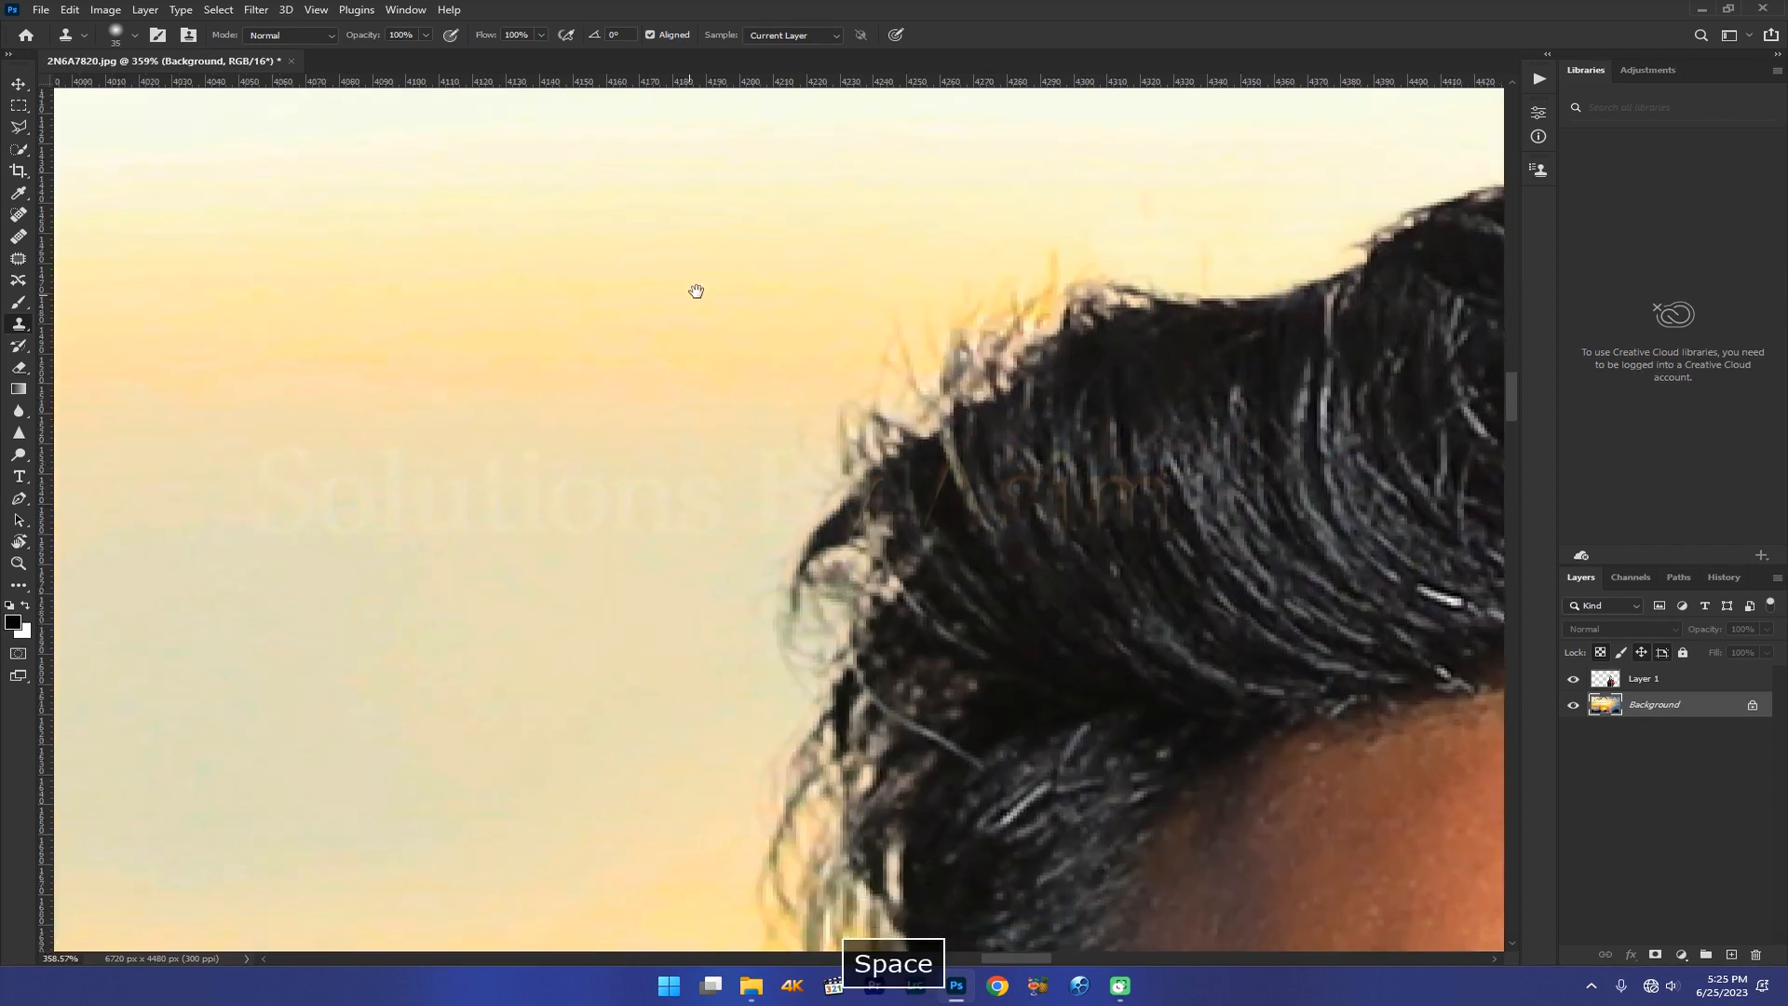
drag(719, 599, 711, 172)
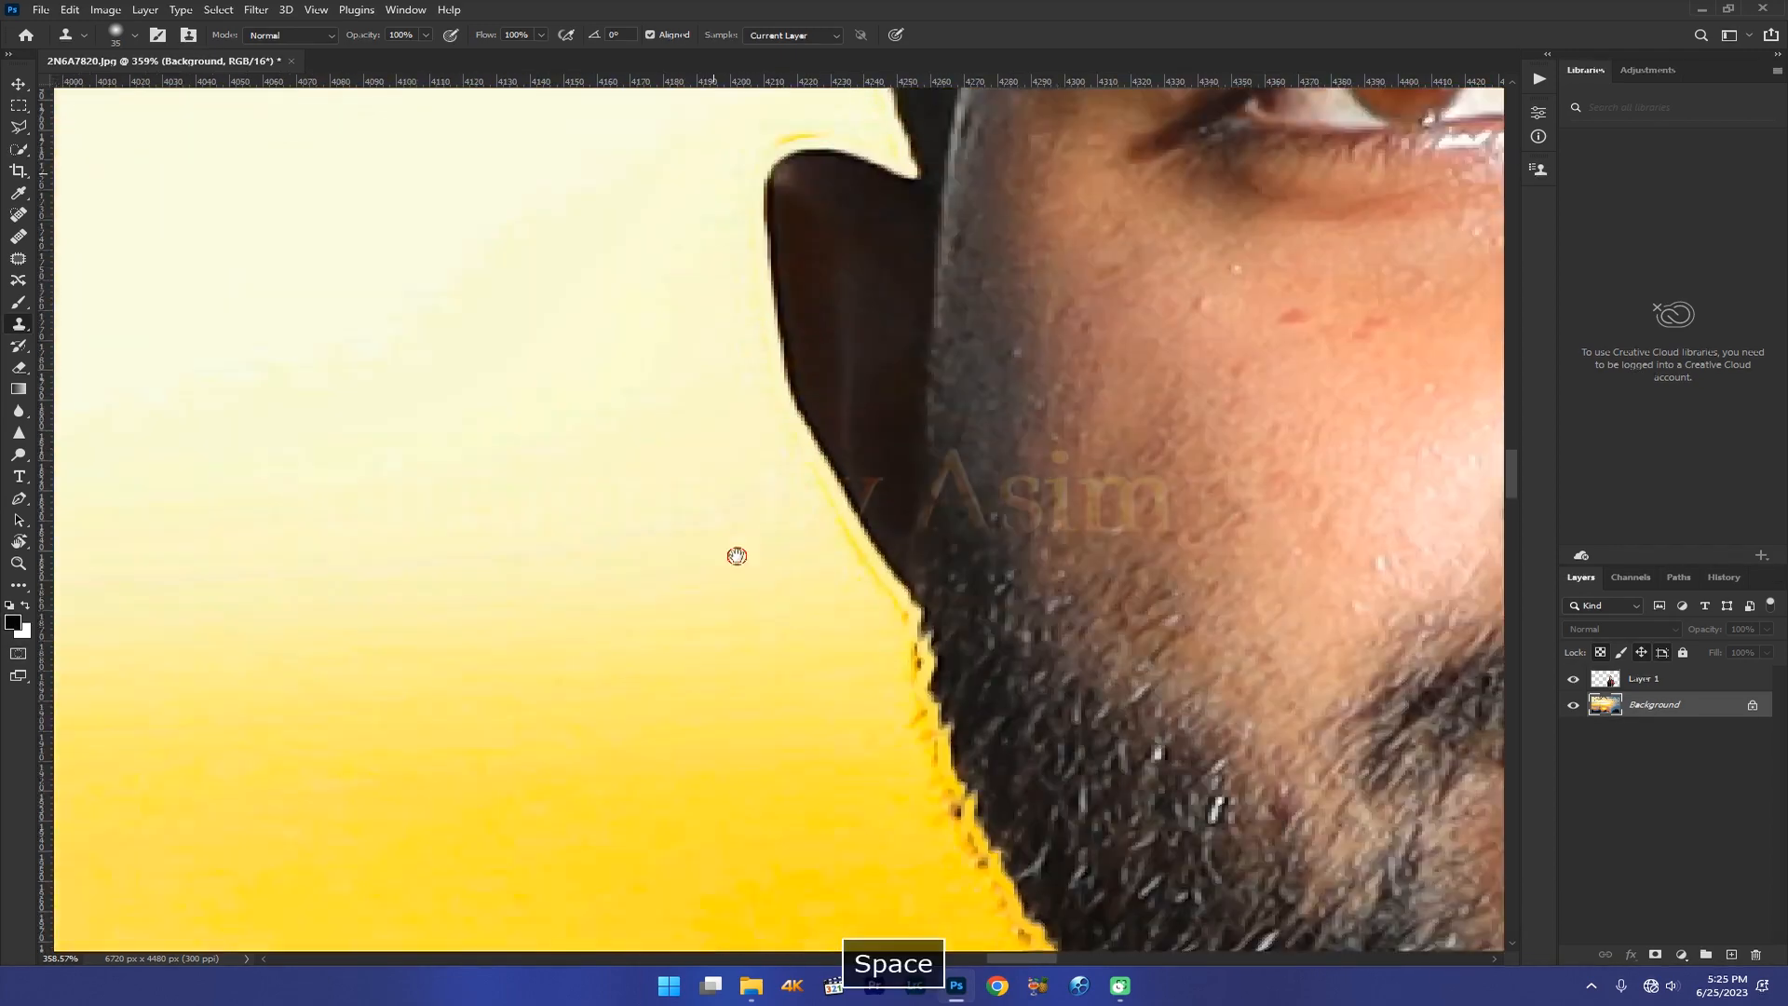
drag(737, 556, 730, 331)
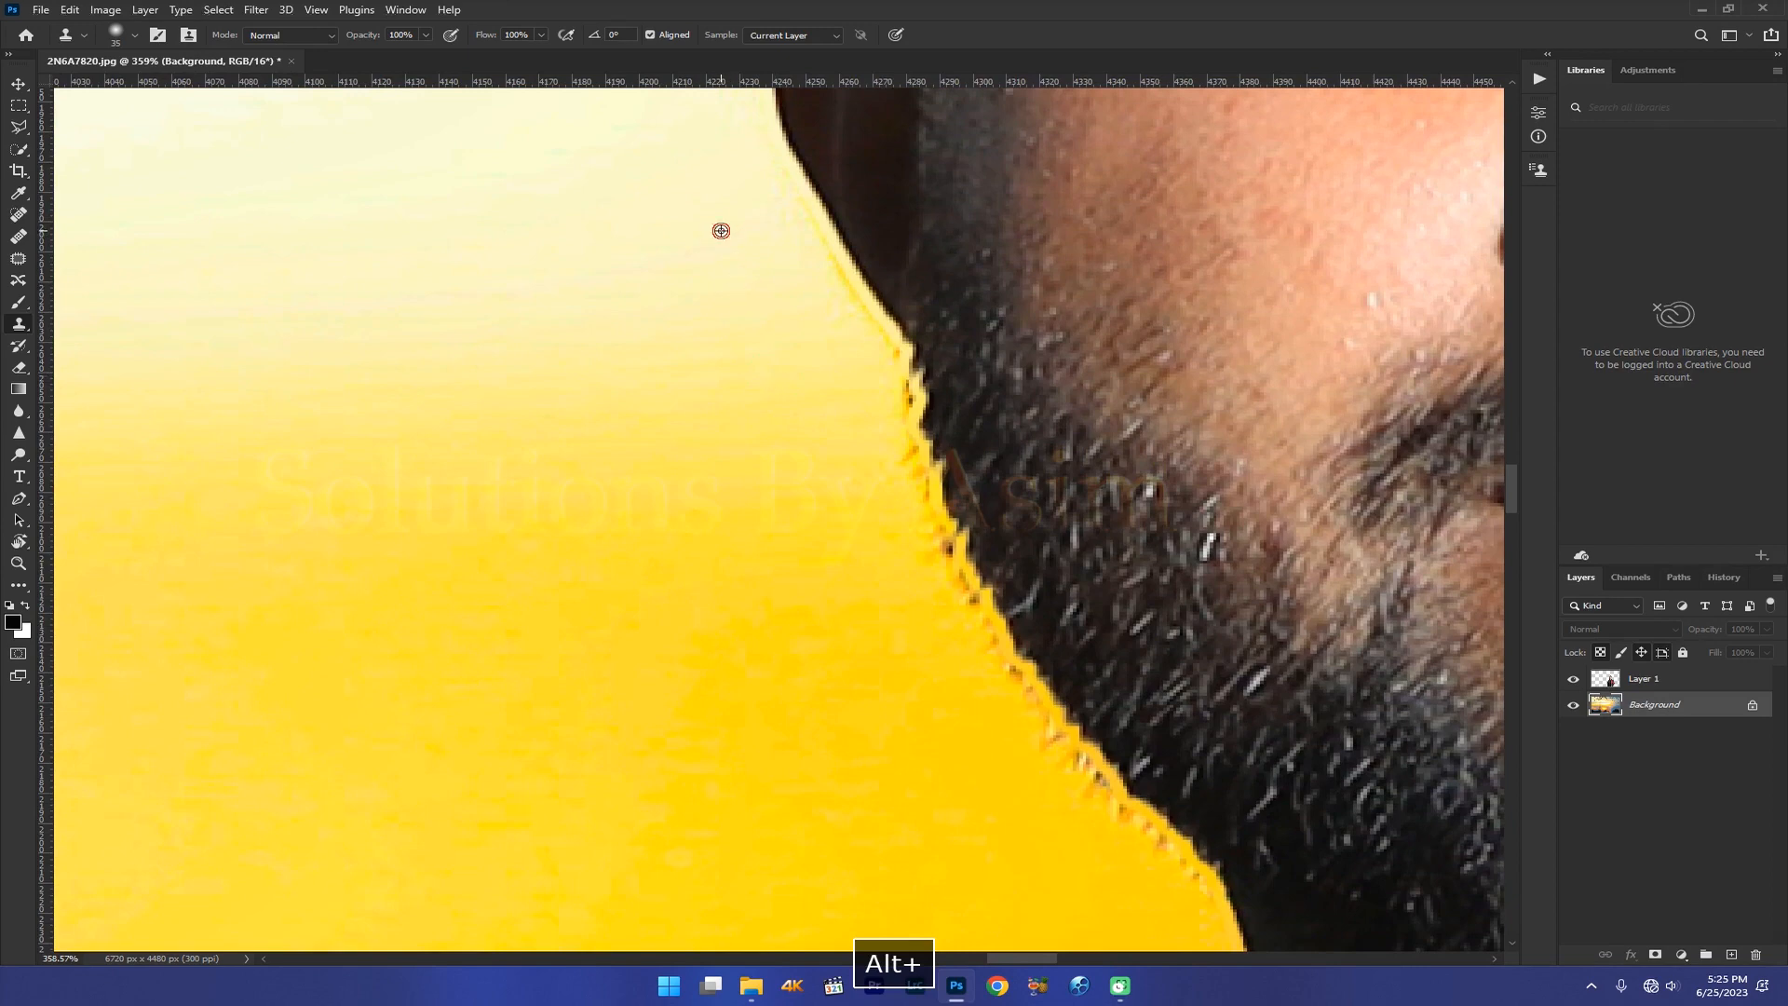
key(space)
drag(702, 278, 702, 505)
alt+click(662, 248)
drag(710, 139, 819, 151)
key(space)
drag(596, 337, 564, 540)
alt+click(746, 319)
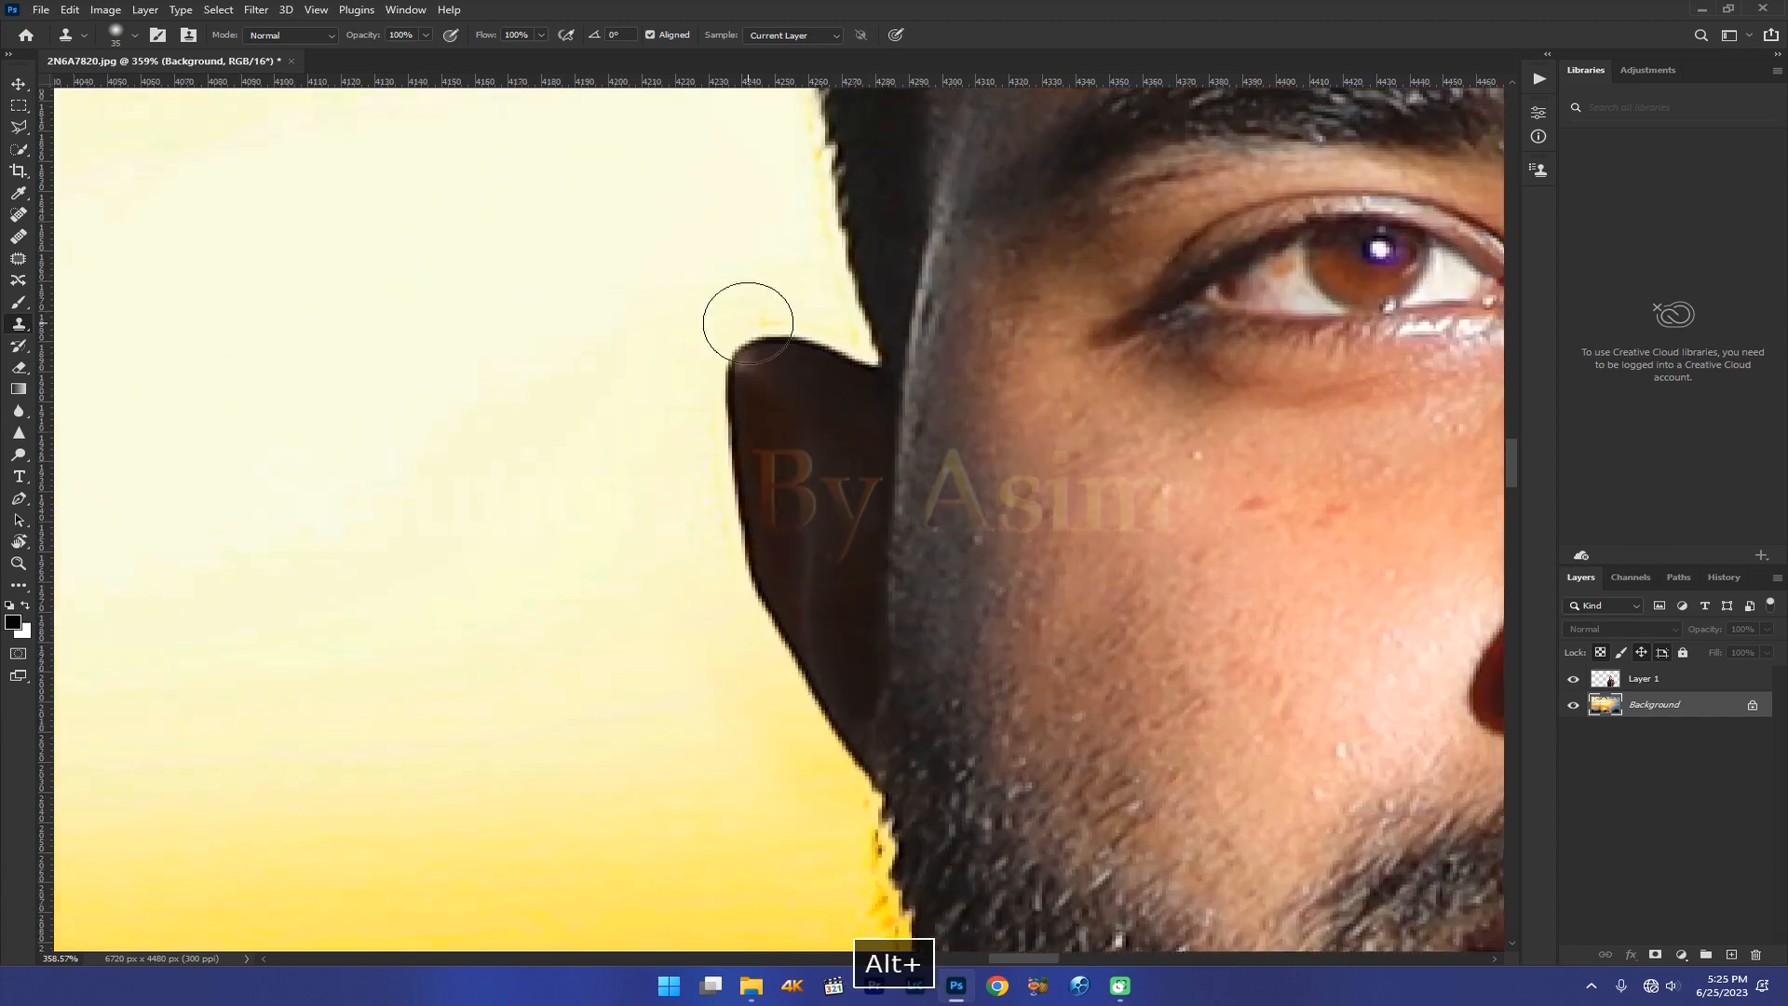
drag(601, 173, 603, 419)
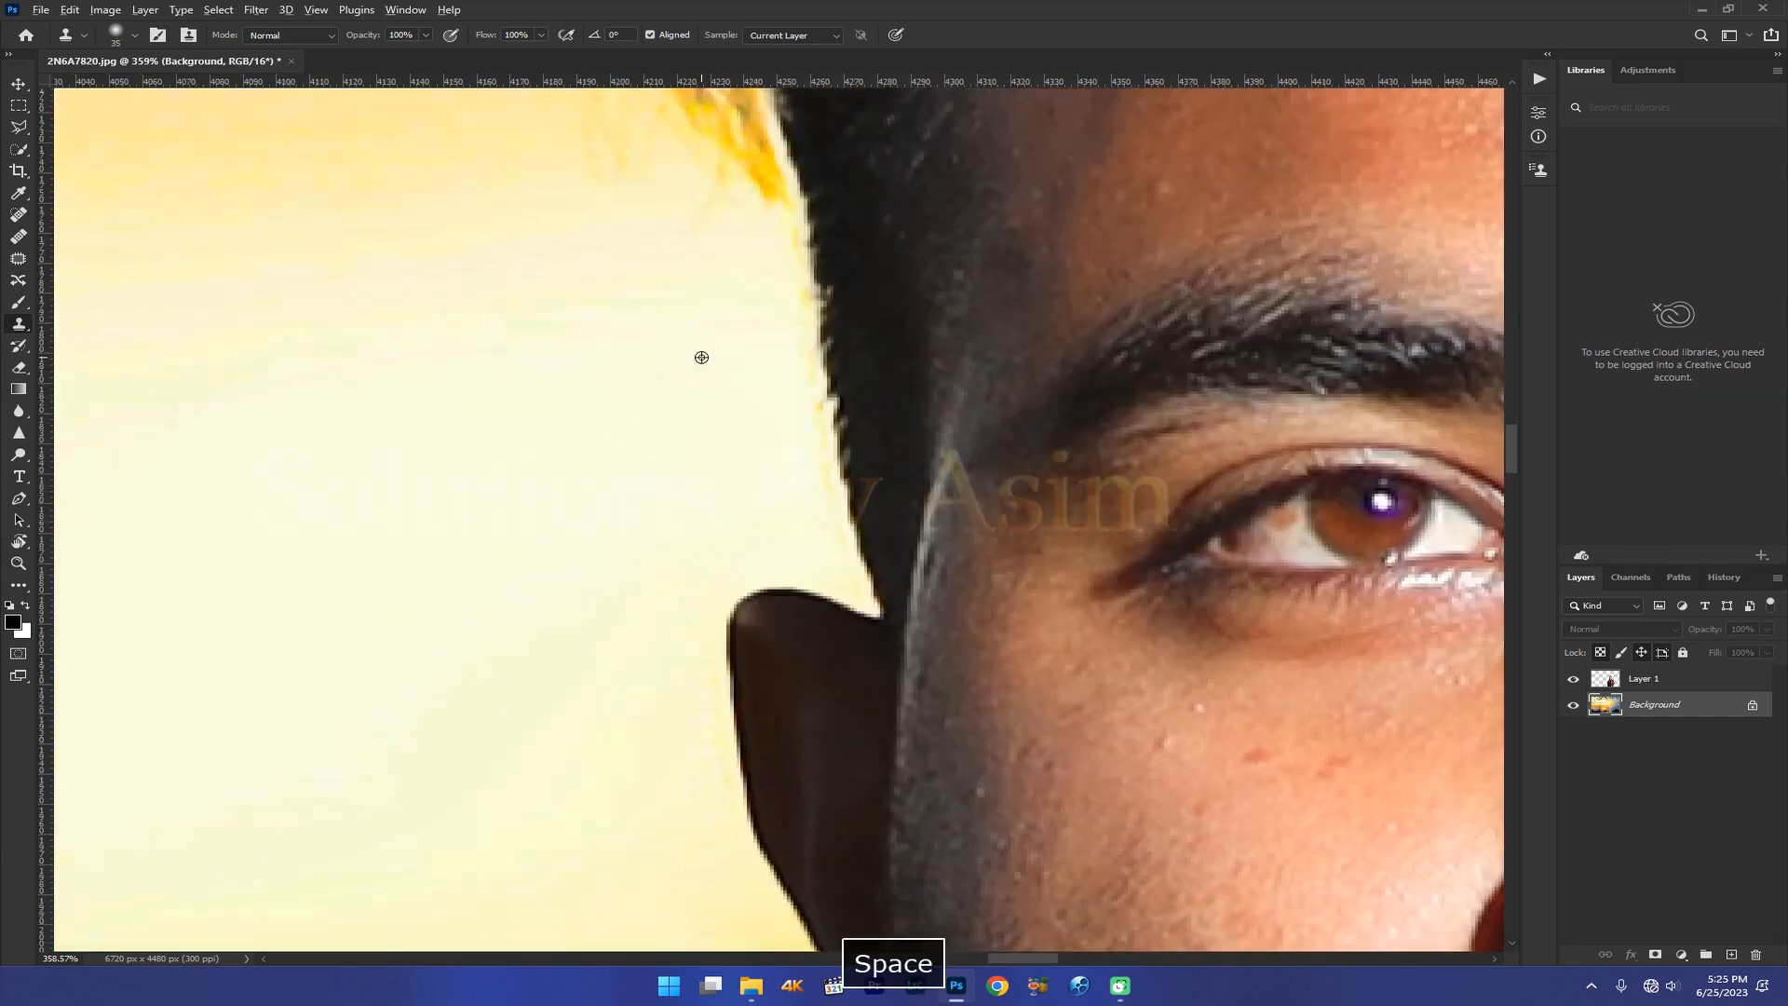
Step: Clone yellow sky over the fringe along the lower jaw and neck edge on the Background layer
key(space)
mouse_move(746, 140)
mouse_down()
mouse_move(846, 658)
mouse_move(877, 319)
mouse_move(882, 455)
mouse_move(852, 456)
mouse_move(840, 497)
mouse_up()
alt+click(923, 494)
drag(1081, 671, 1114, 723)
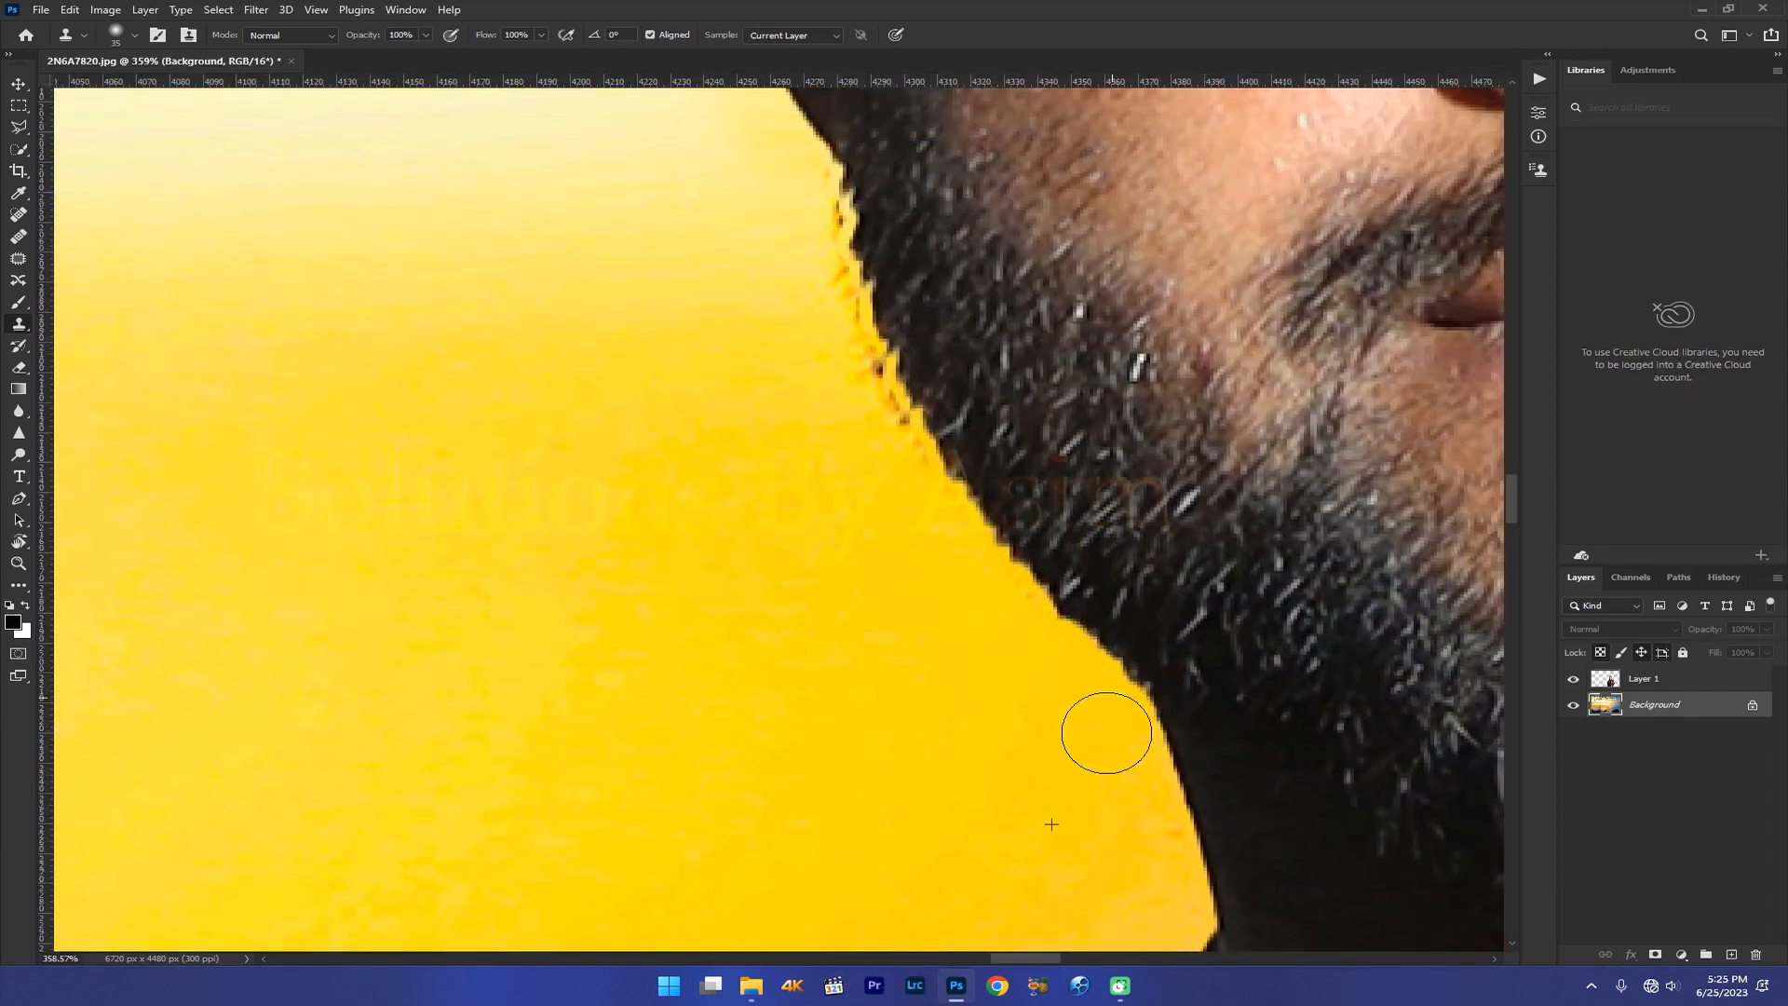
Step: Clone sky over the dark specks along the beard edge just below the ear on the Background layer
key(space)
drag(826, 555, 932, 678)
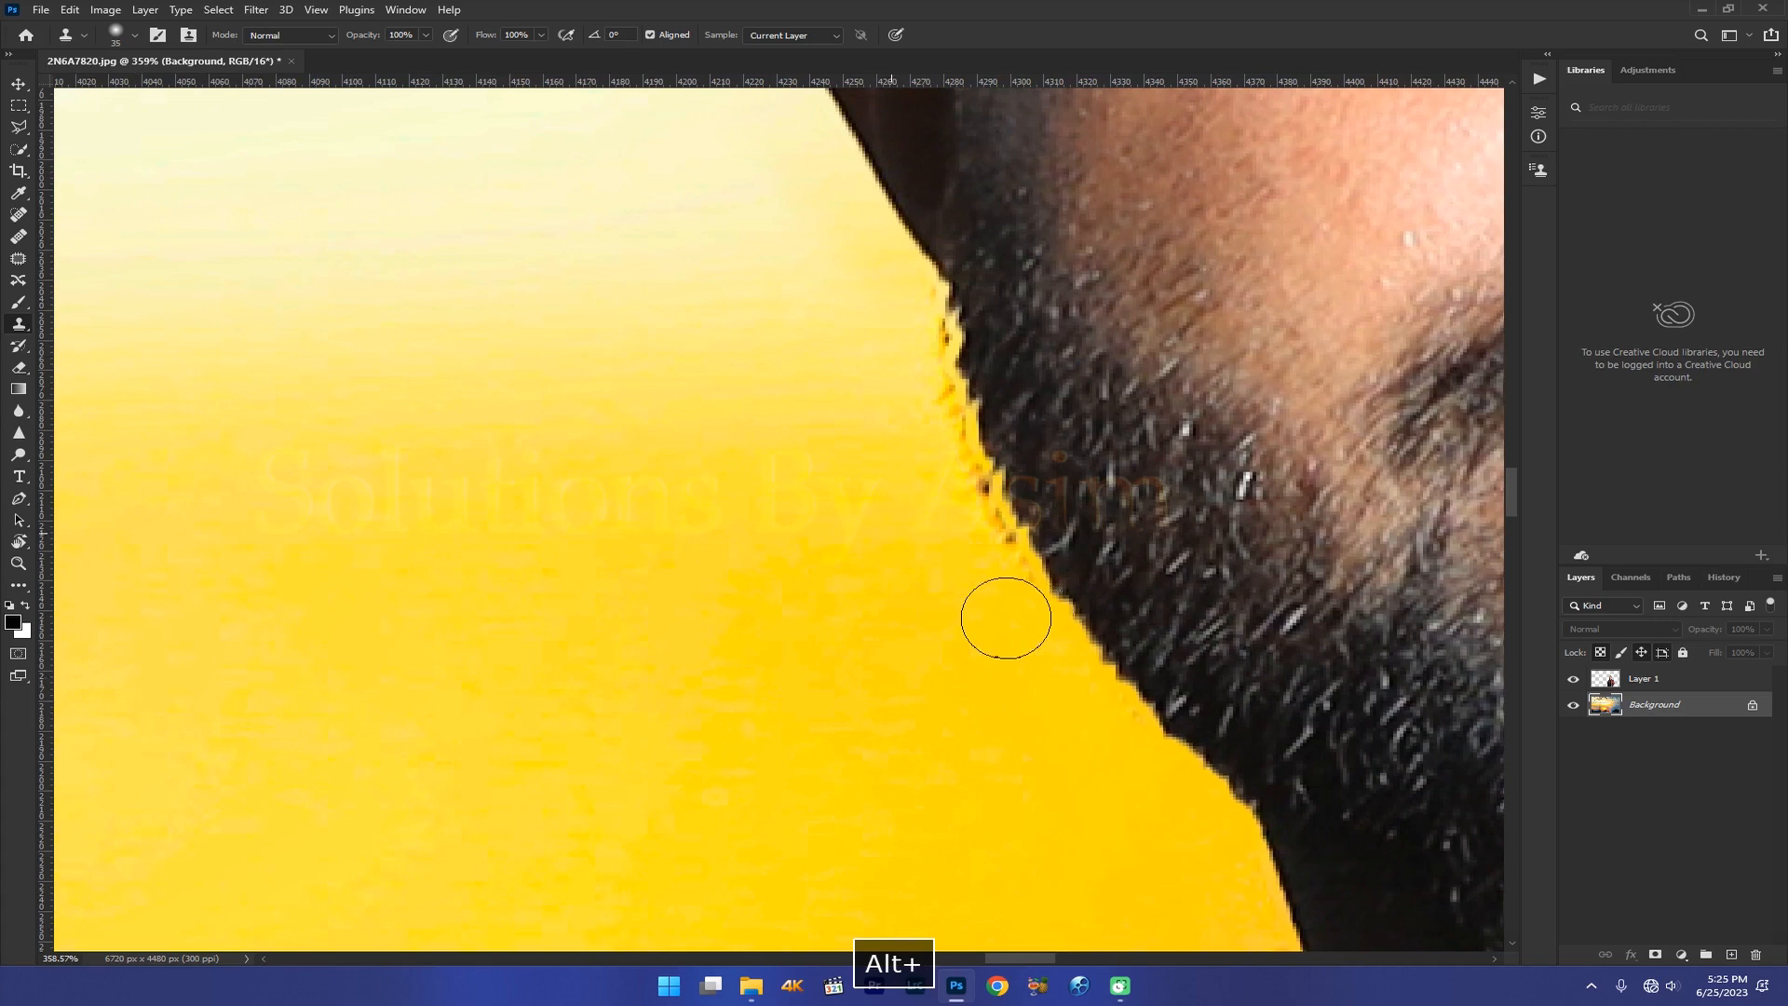
key(space)
drag(838, 498, 850, 658)
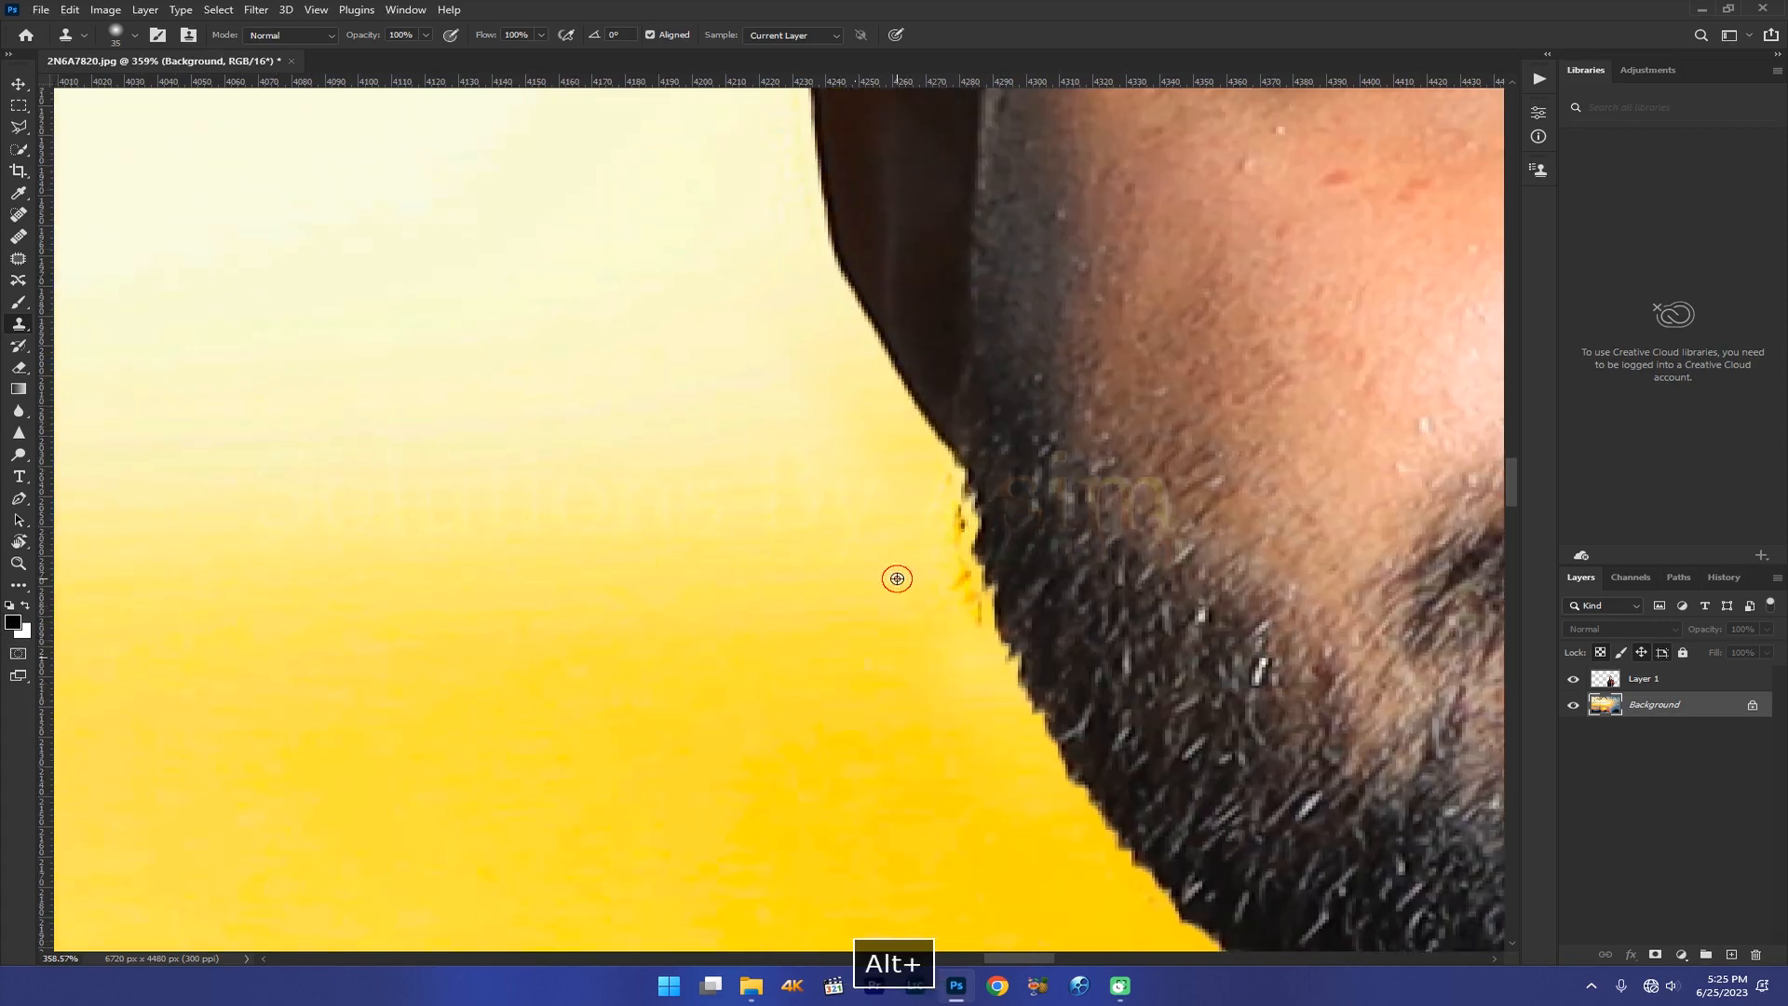
Step: Clone yellow sky along the neck edge down to the jacket collar on the Background layer
mouse_move(968, 559)
mouse_down()
mouse_move(979, 652)
mouse_move(786, 199)
mouse_up()
key(space)
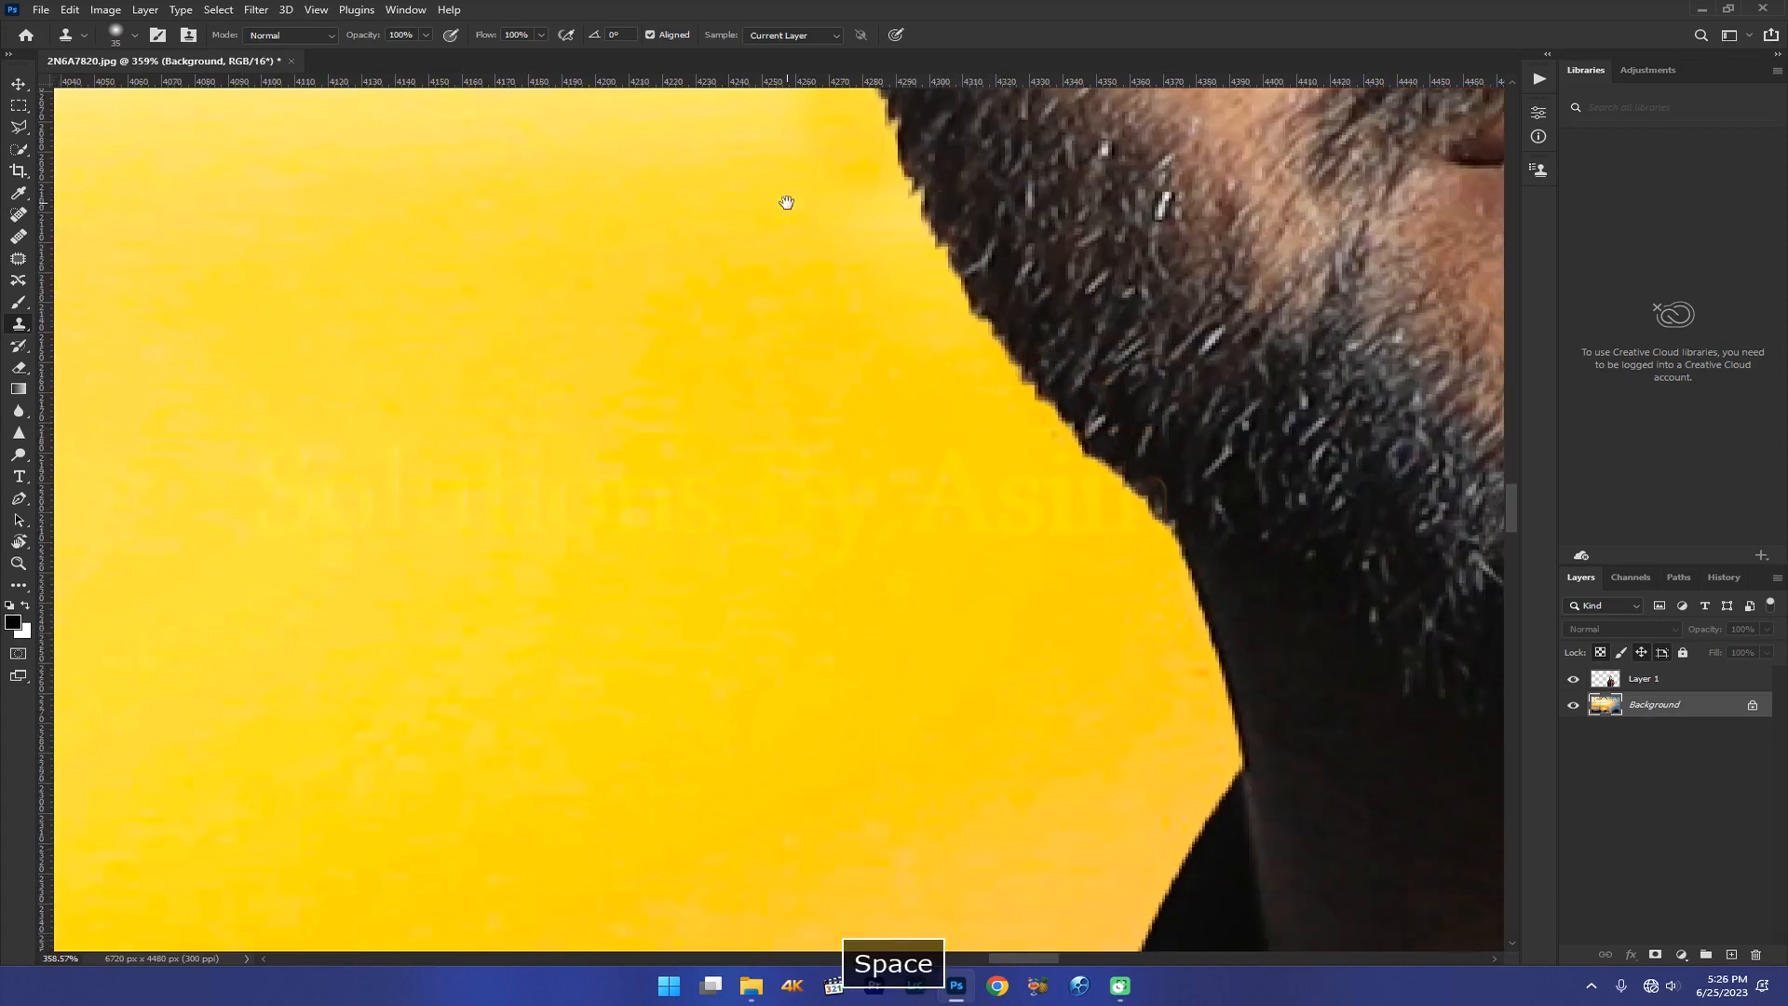
drag(1106, 595, 1068, 520)
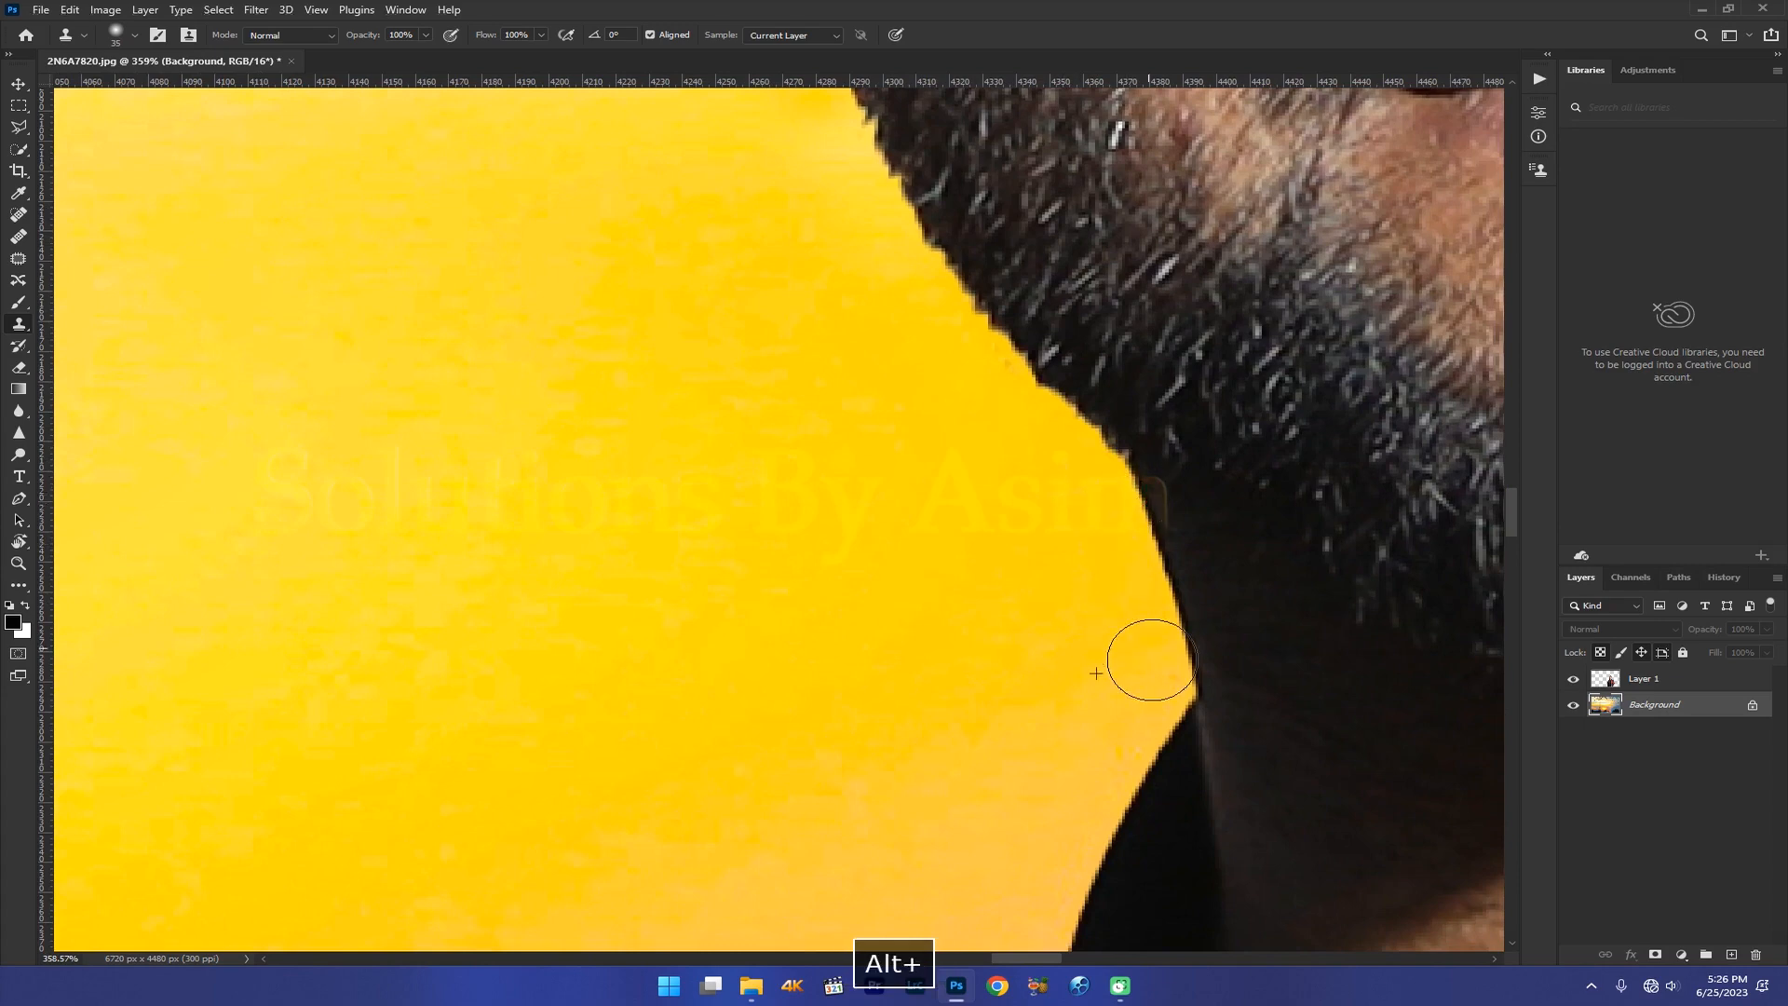
key(ctrl+0)
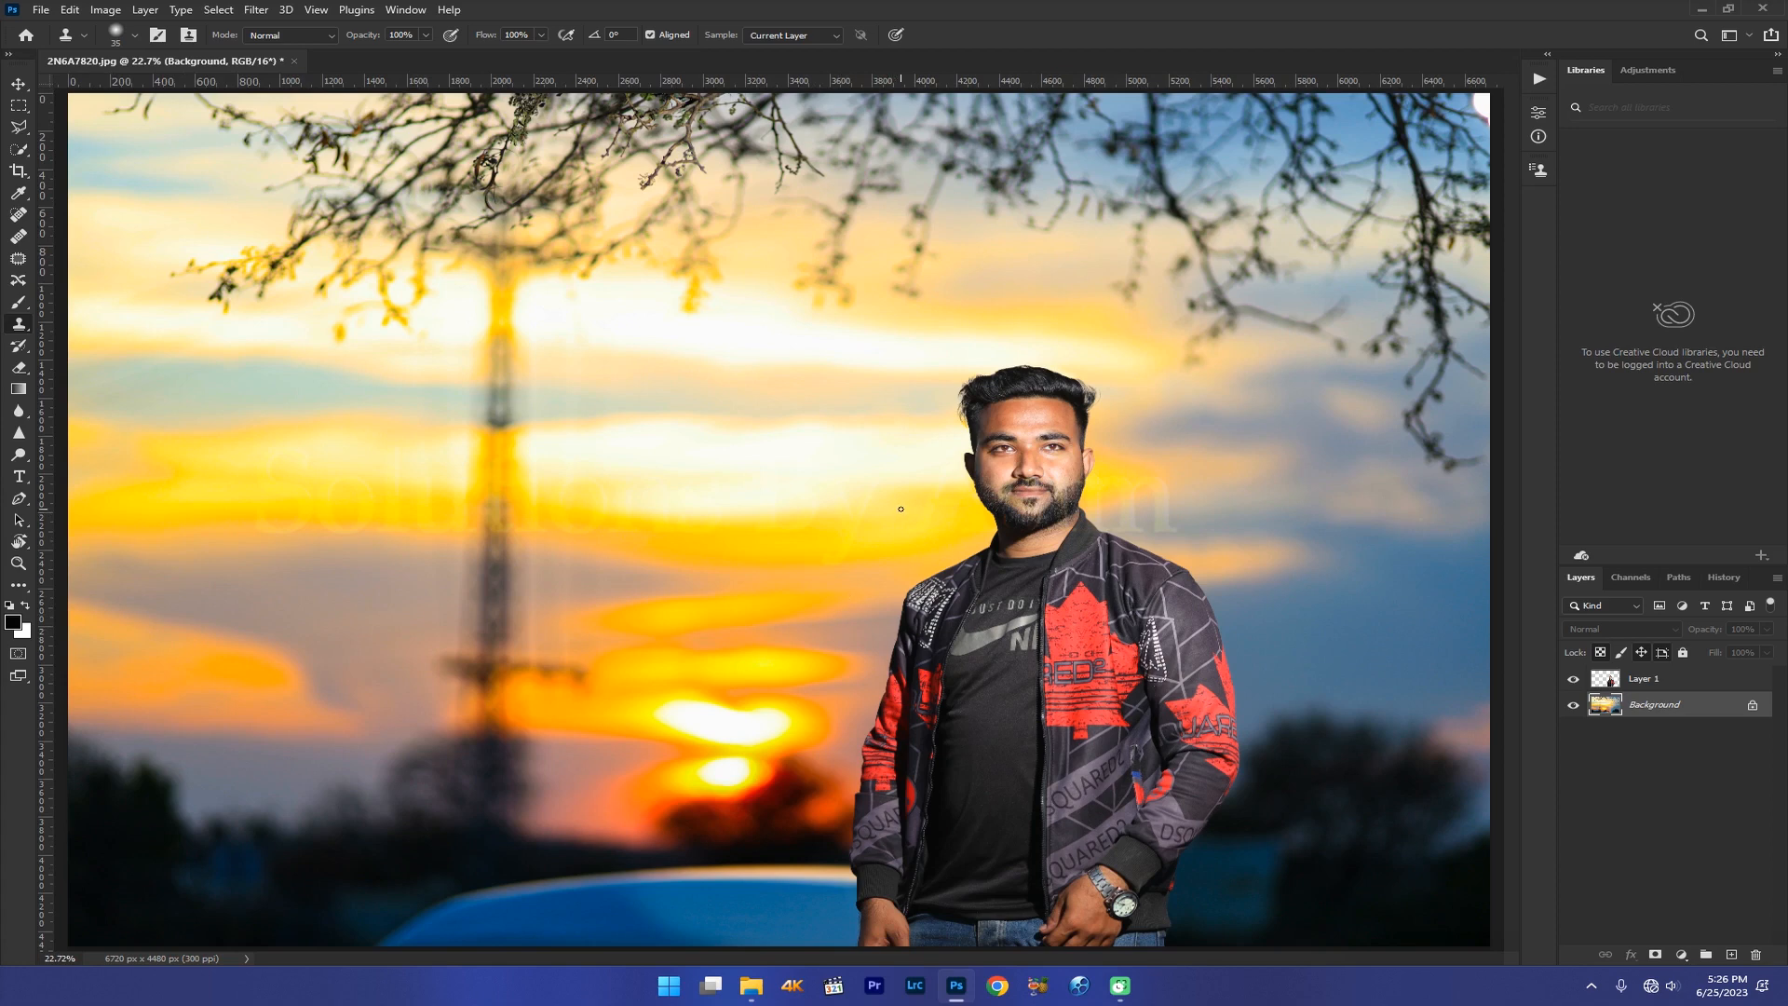
Step: Set up the Dodge tool with an enlarged brush sized for the shaded areas of the face
key(ctrl+space)
click(1038, 451)
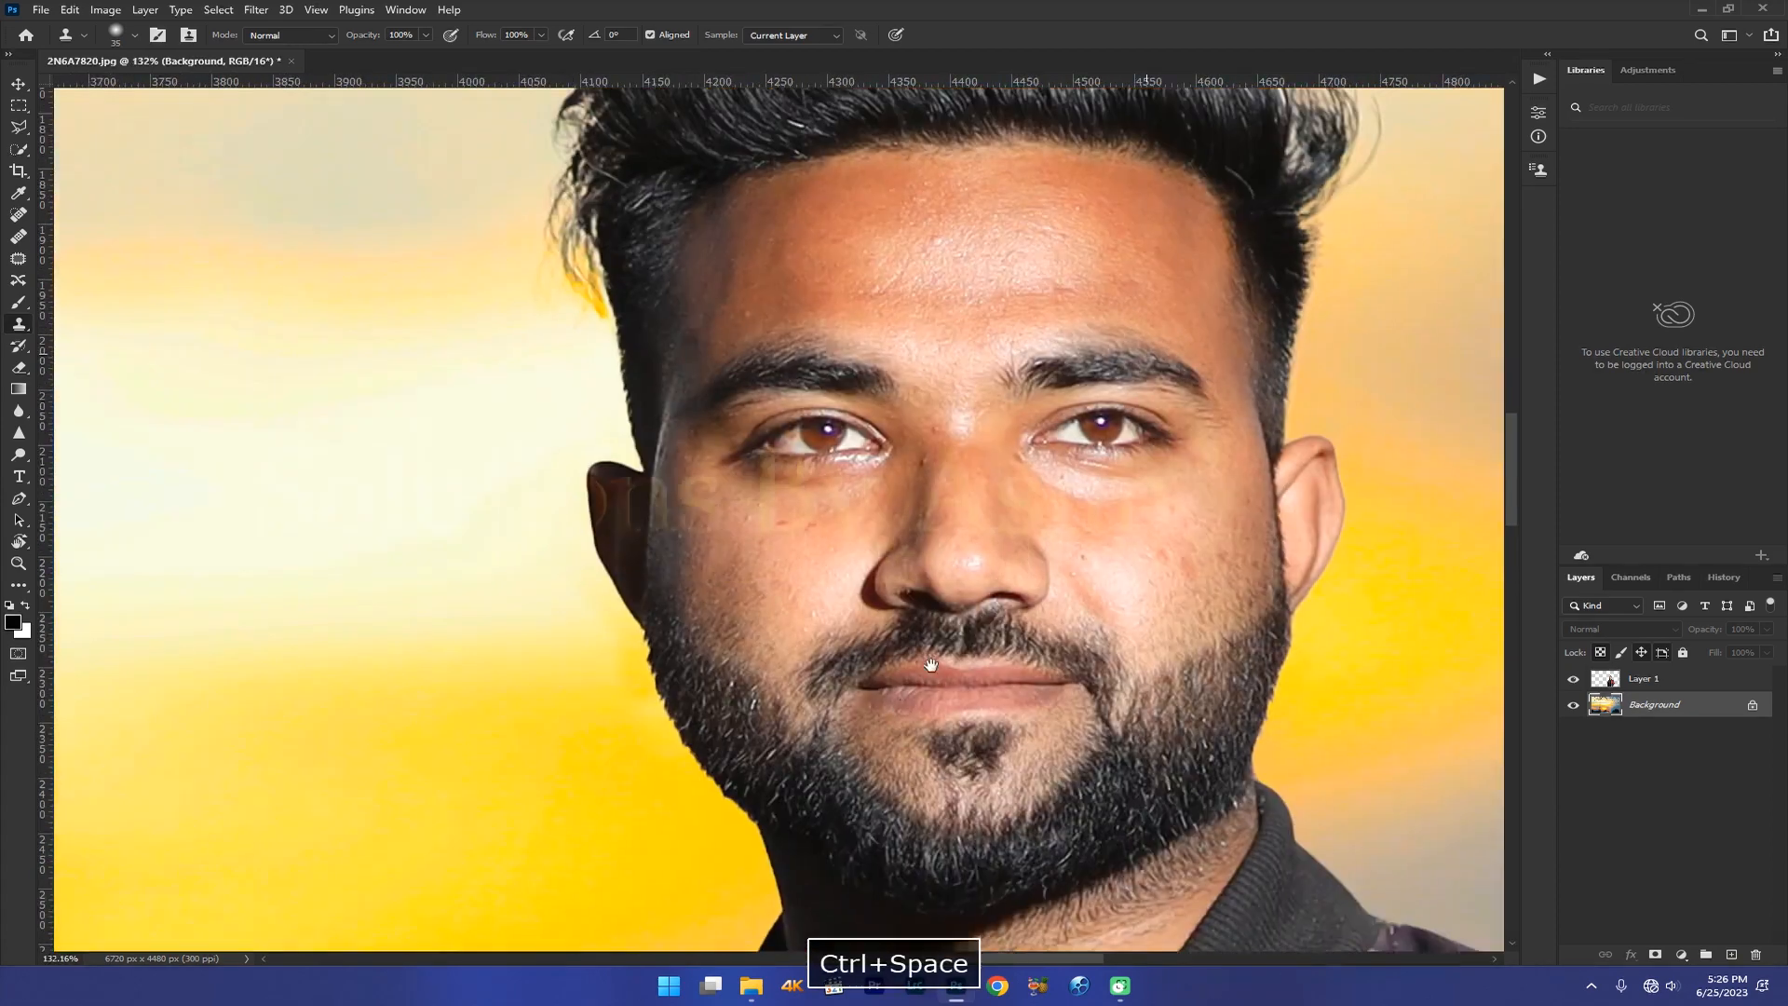
drag(930, 664, 910, 654)
key(o)
key(o)
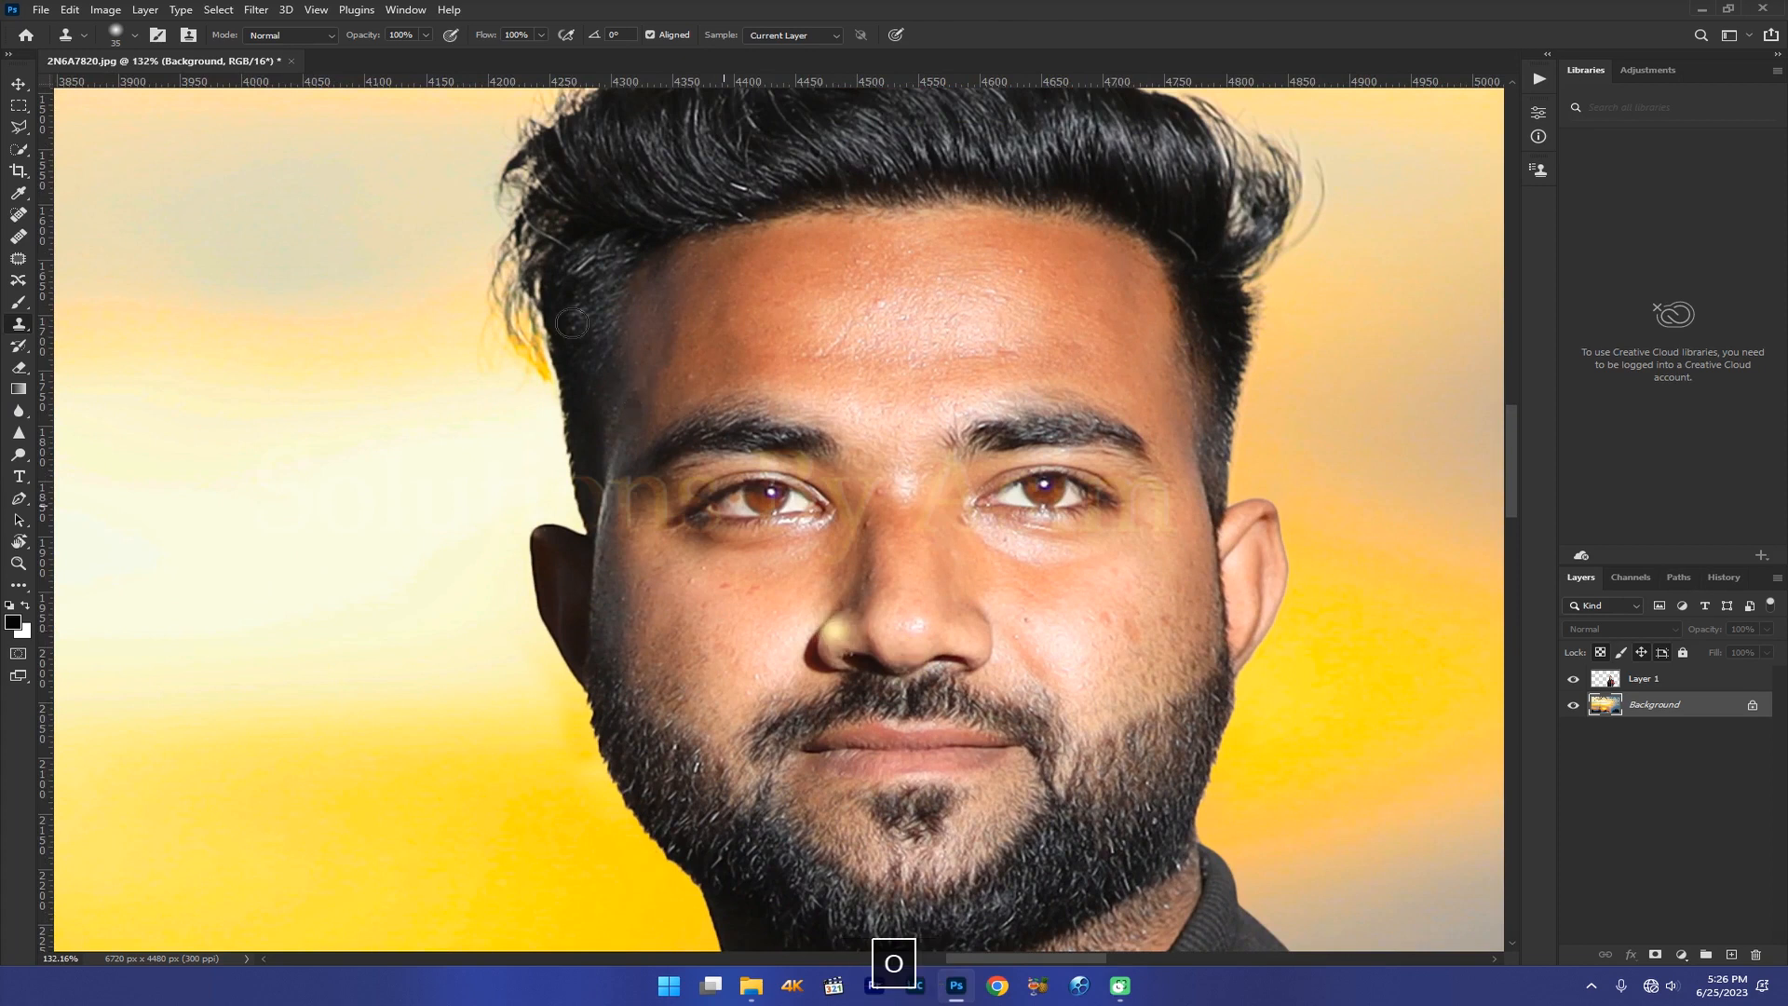
key(bracketright)
key(bracketright)
key(bracketright)
key(bracketright)
mouse_move(711, 264)
mouse_down()
mouse_move(619, 438)
mouse_move(679, 312)
mouse_up()
key(ctrl+z)
key(ctrl+z)
key(ctrl+z)
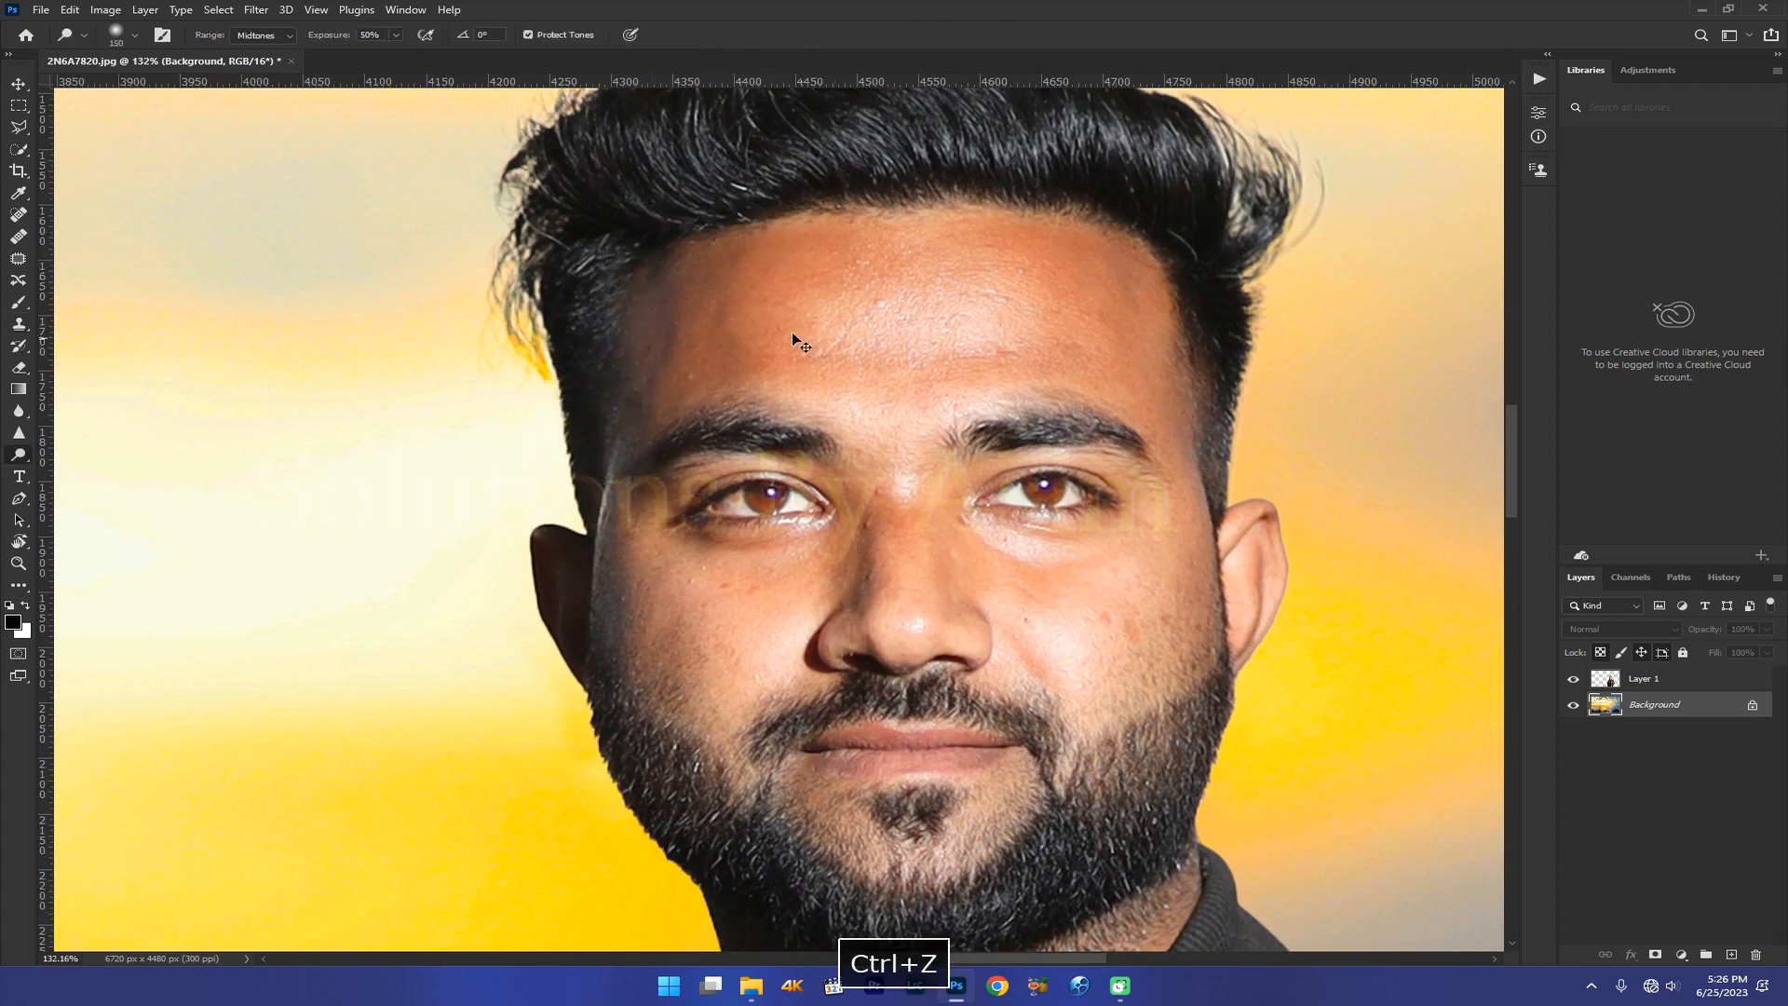
Step: Dodge the midtones at 50% exposure over the shaded side of the man's face and ear on Layer 1
mouse_move(603, 447)
mouse_down()
mouse_move(711, 276)
mouse_move(607, 495)
mouse_up()
mouse_move(530, 607)
mouse_down()
mouse_move(529, 489)
mouse_move(551, 675)
mouse_move(563, 520)
mouse_move(559, 718)
mouse_up()
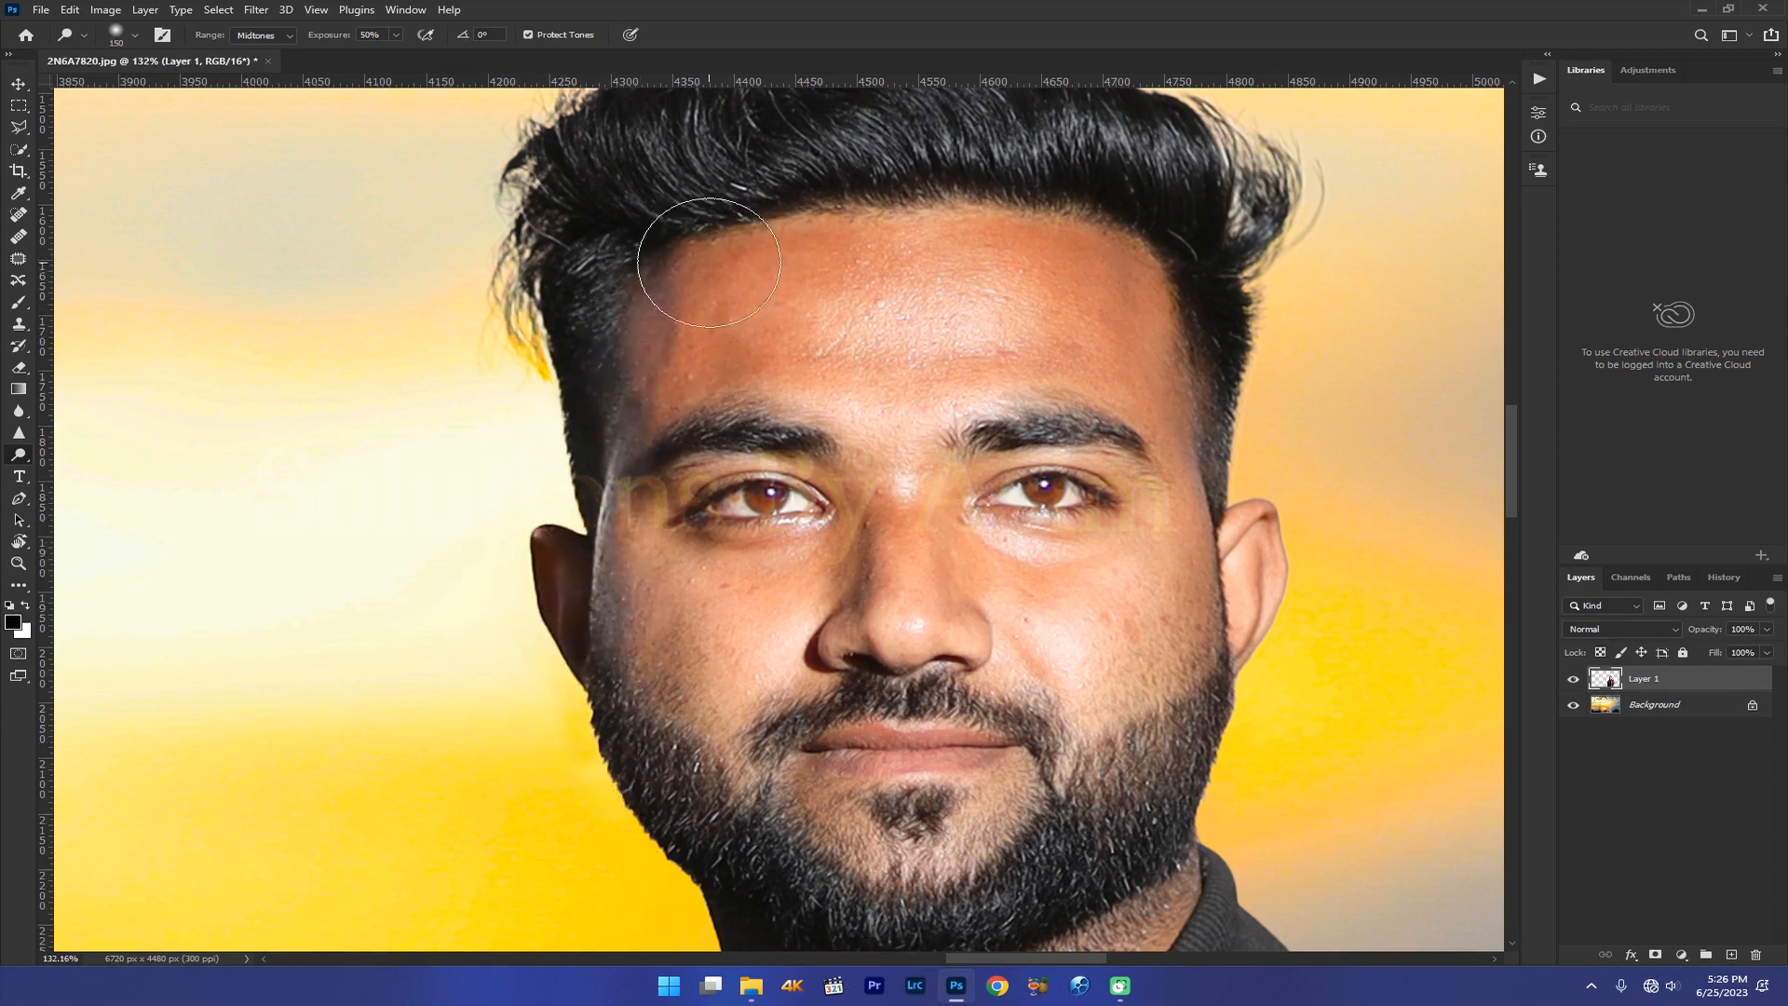
key(space)
drag(925, 556, 828, 554)
key(v)
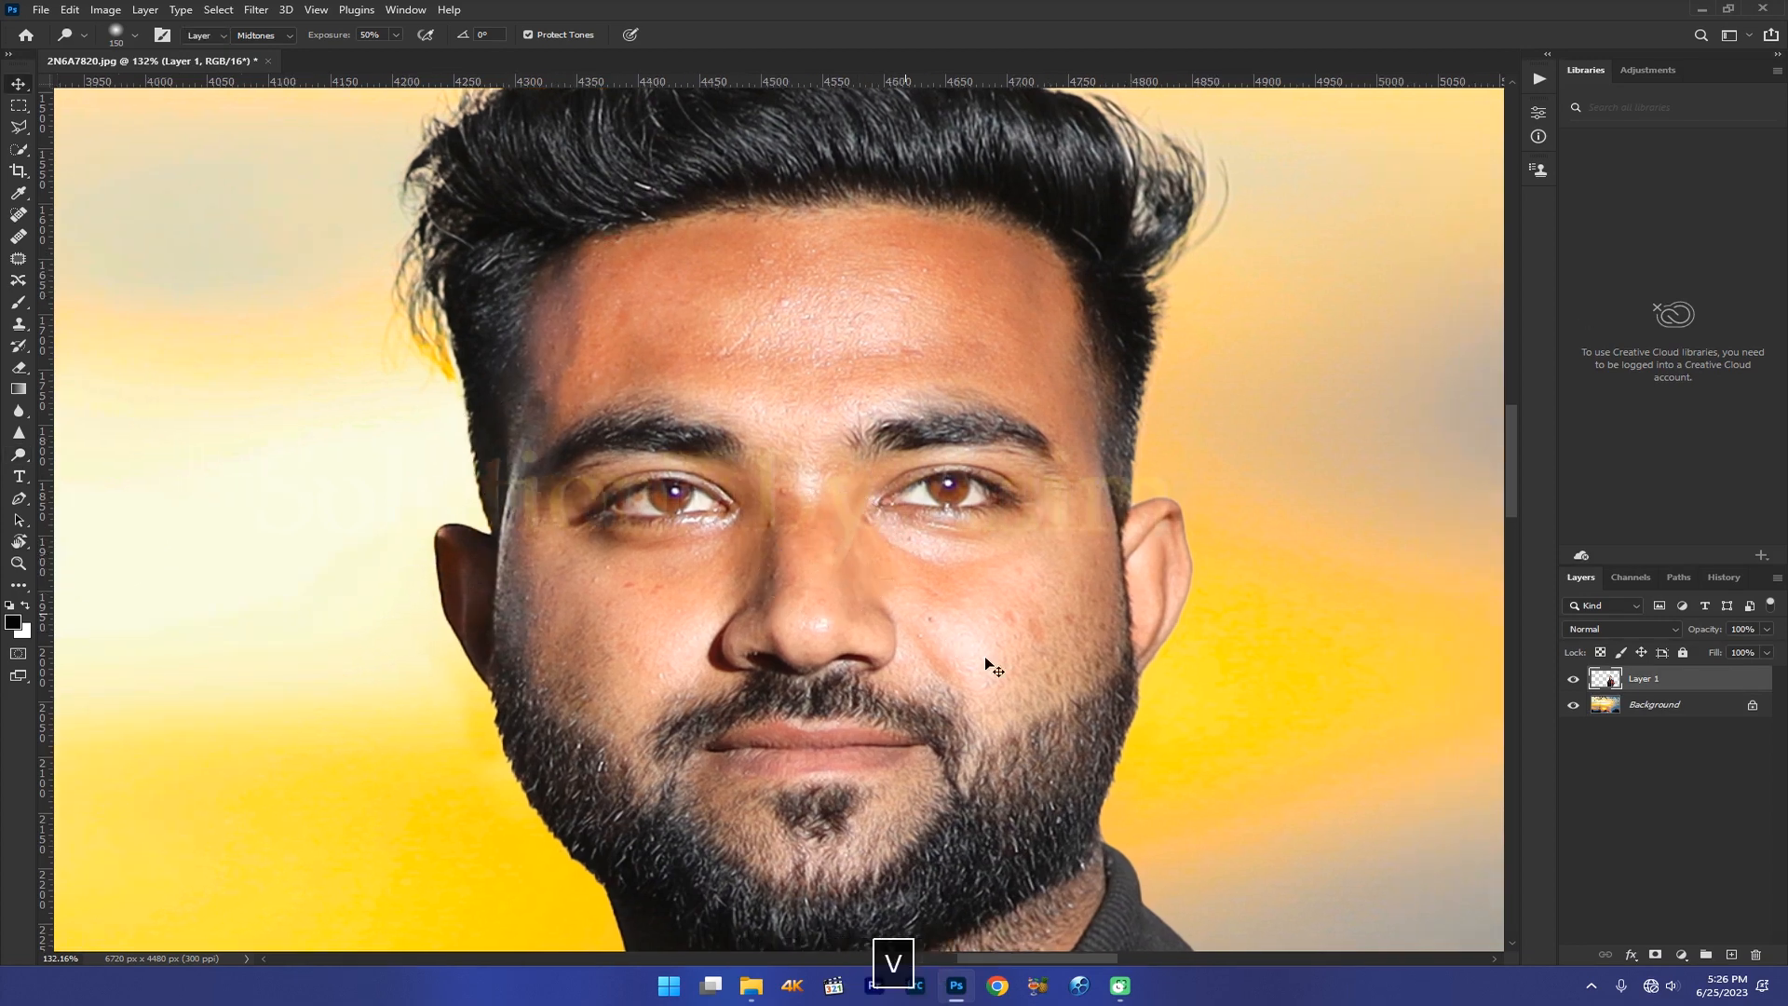
Step: Apply the Retouch4me Heal filter to Layer 1 at sensitivity 100 with High Resolution enabled
click(267, 11)
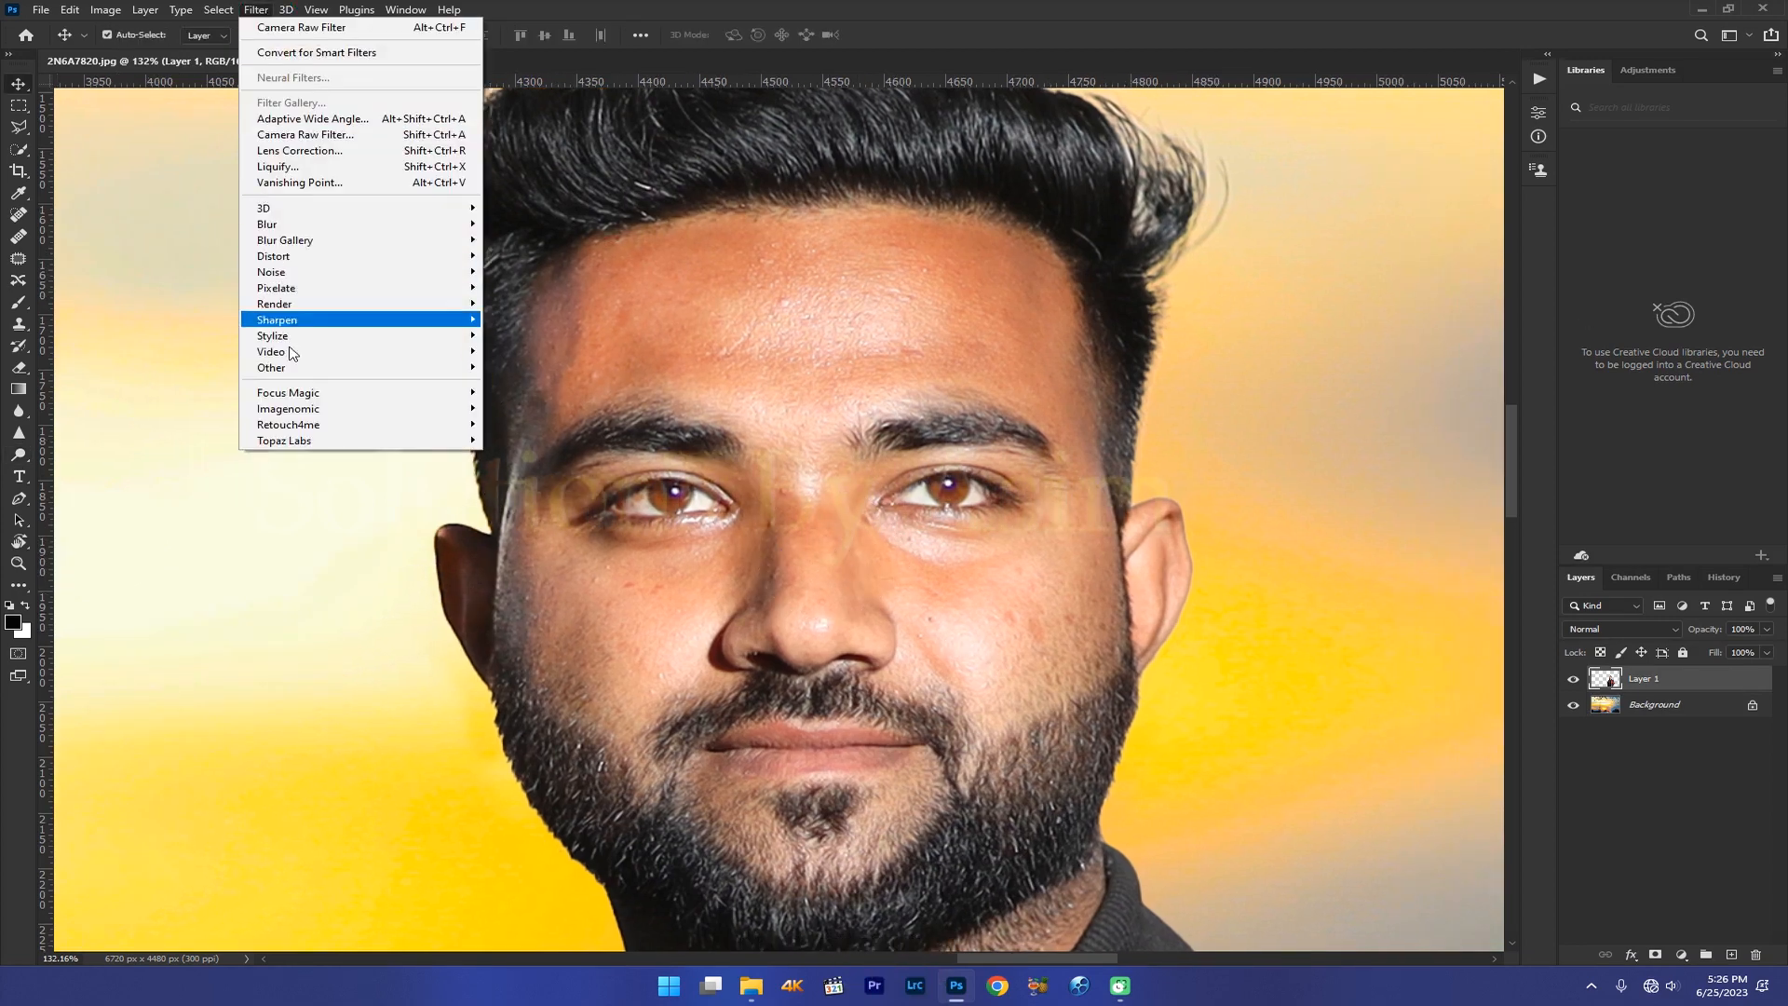
mouse_move(296, 427)
click(534, 425)
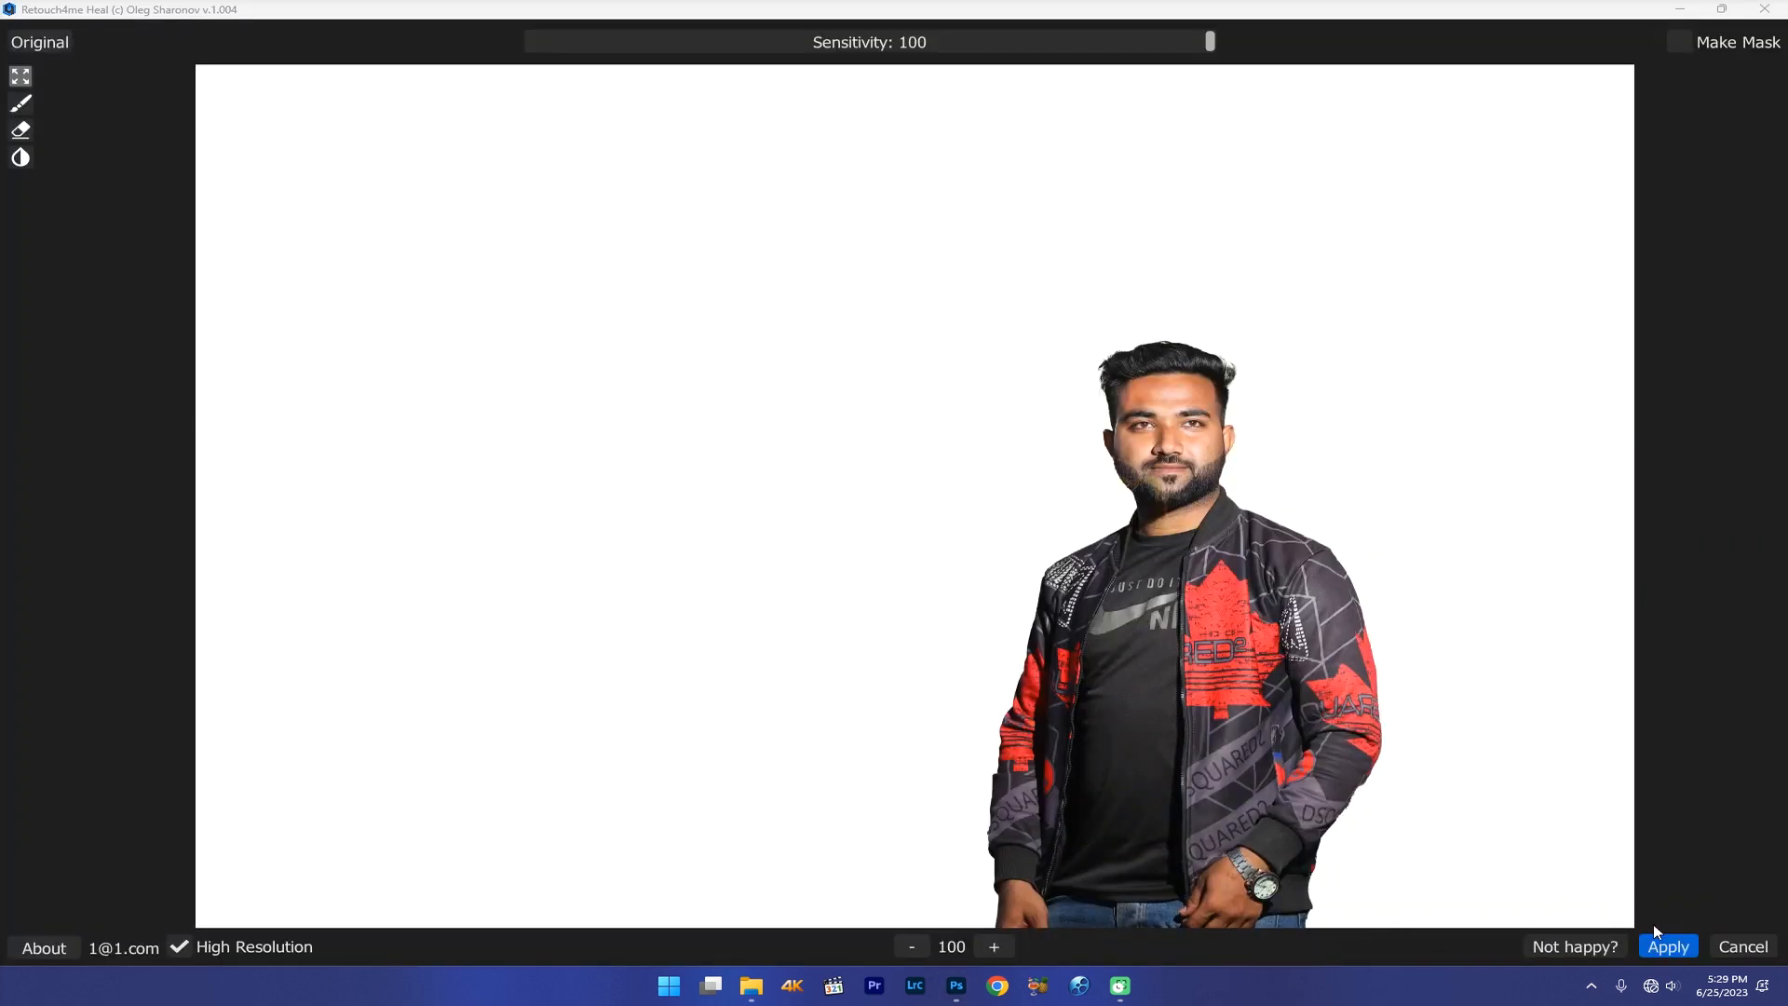
key(Return)
key(space)
click(1663, 935)
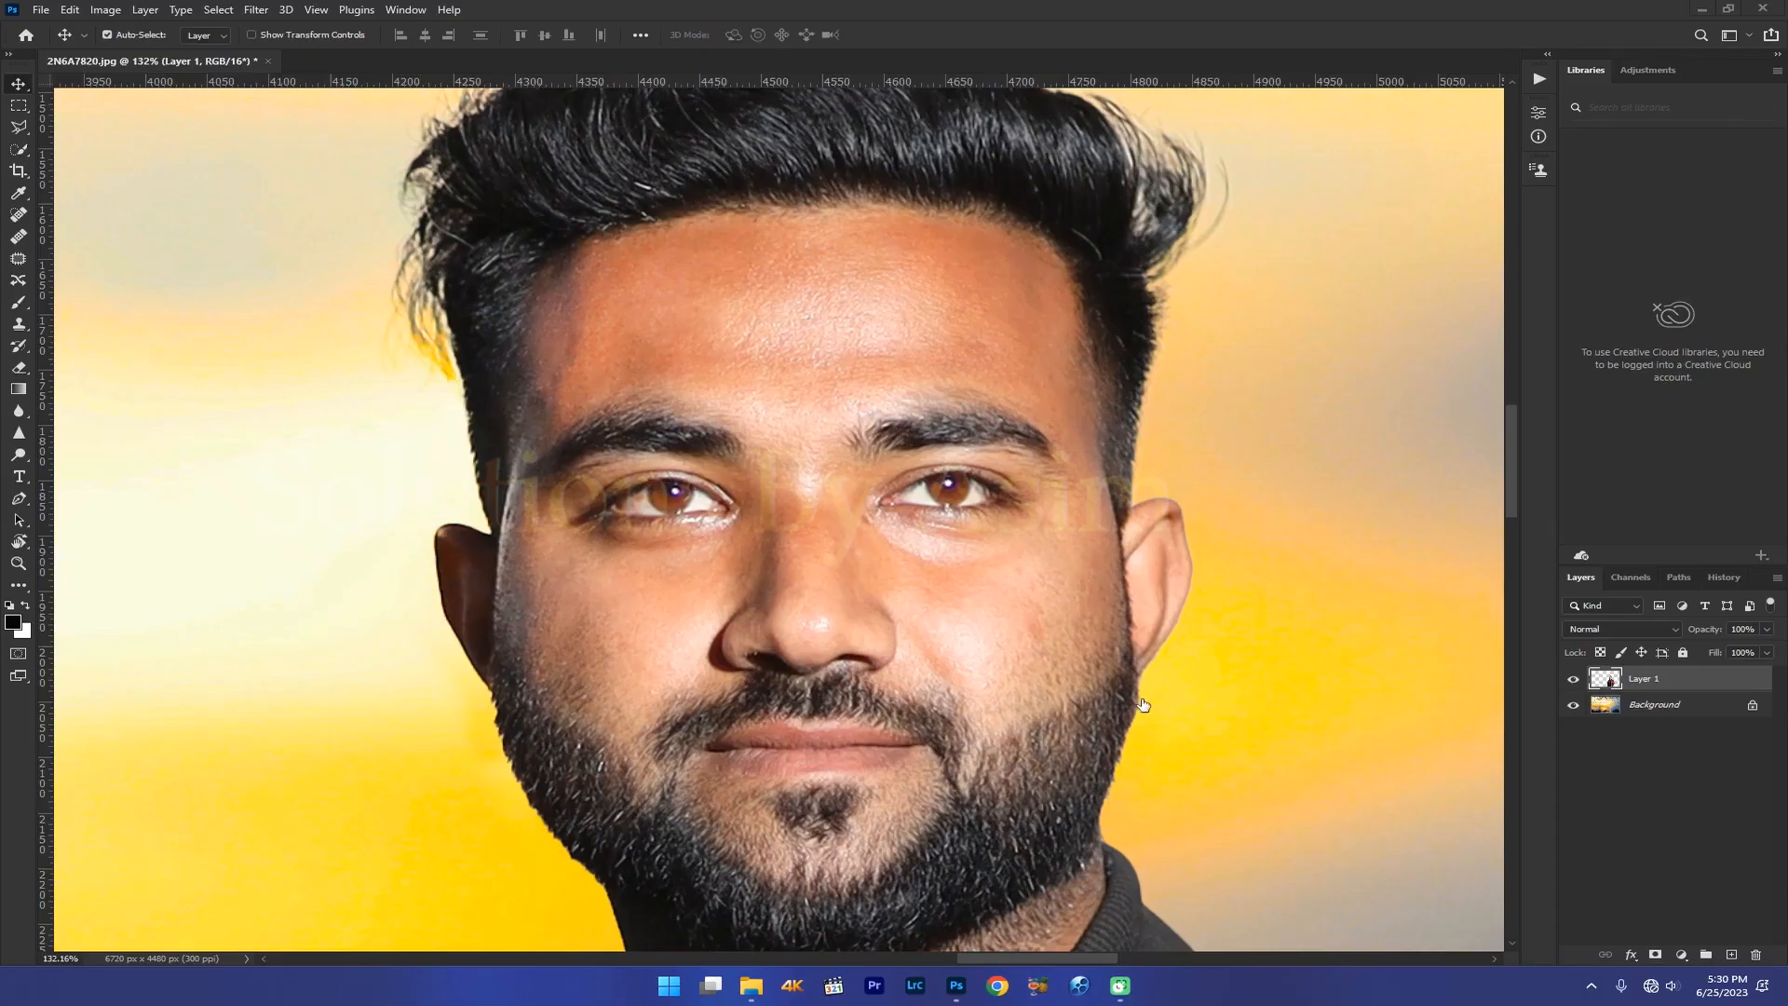
Step: Compare the facial skin before and after Retouch4me Heal by switching between history states, ending on the healed state
click(1731, 581)
key(space)
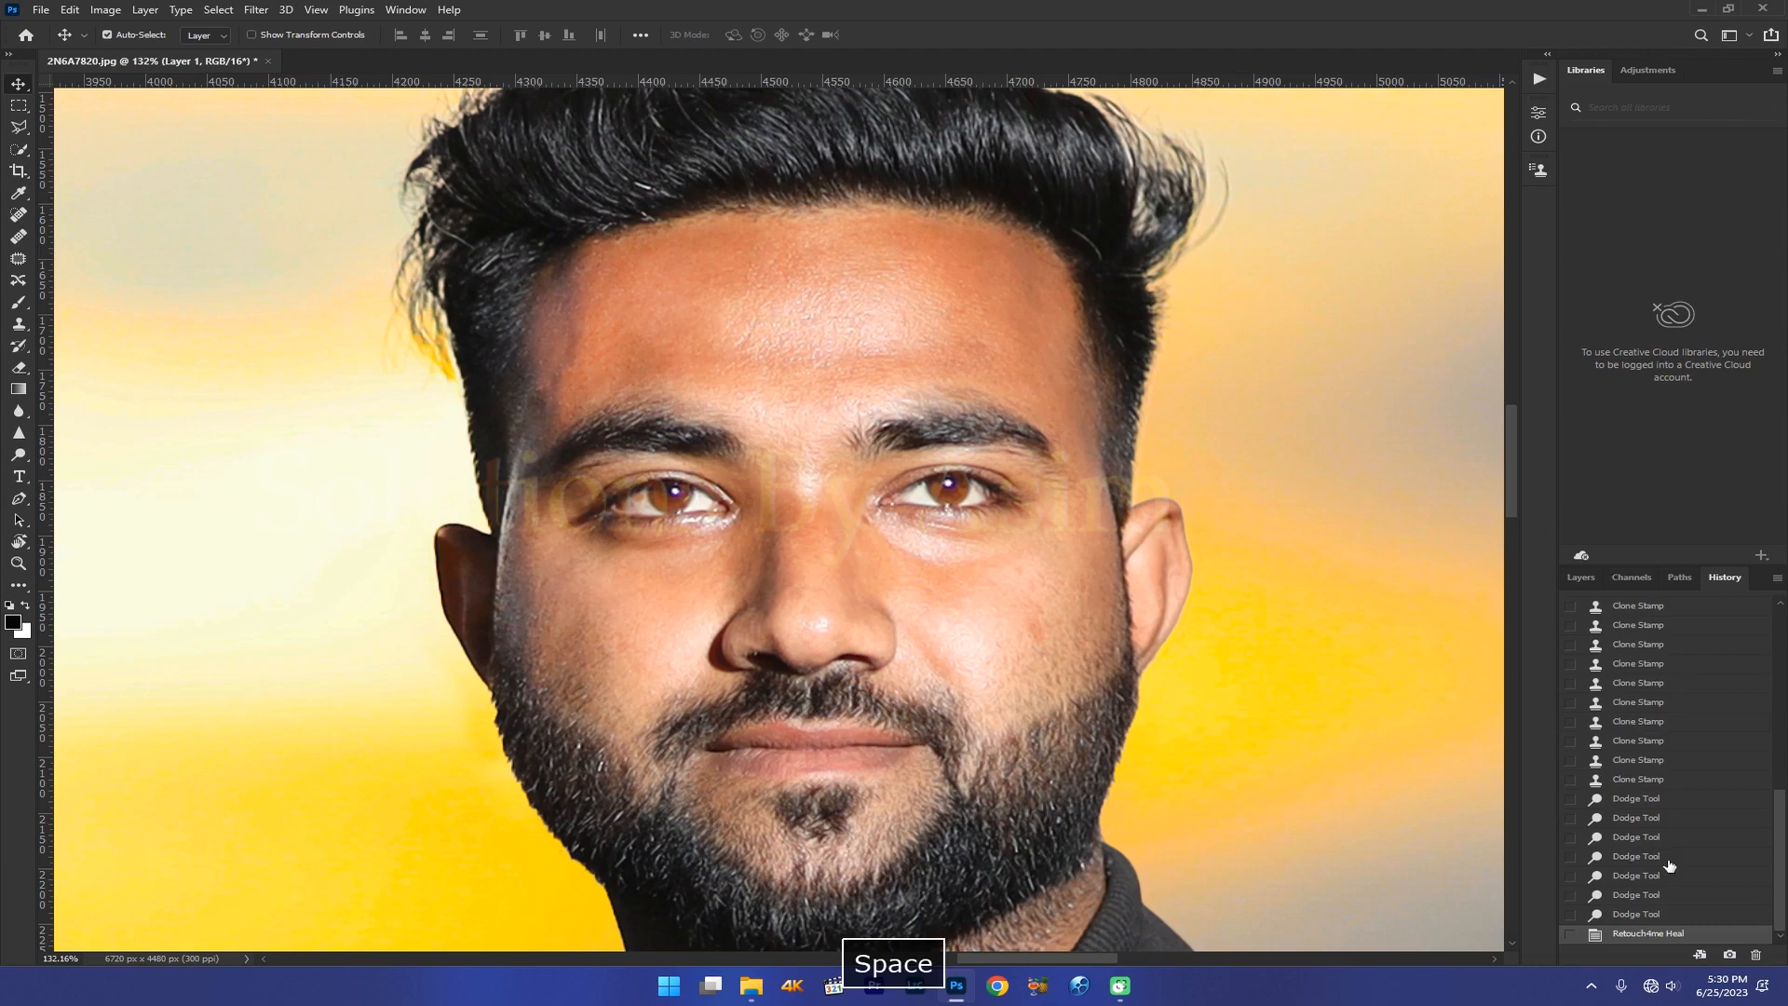
click(1630, 916)
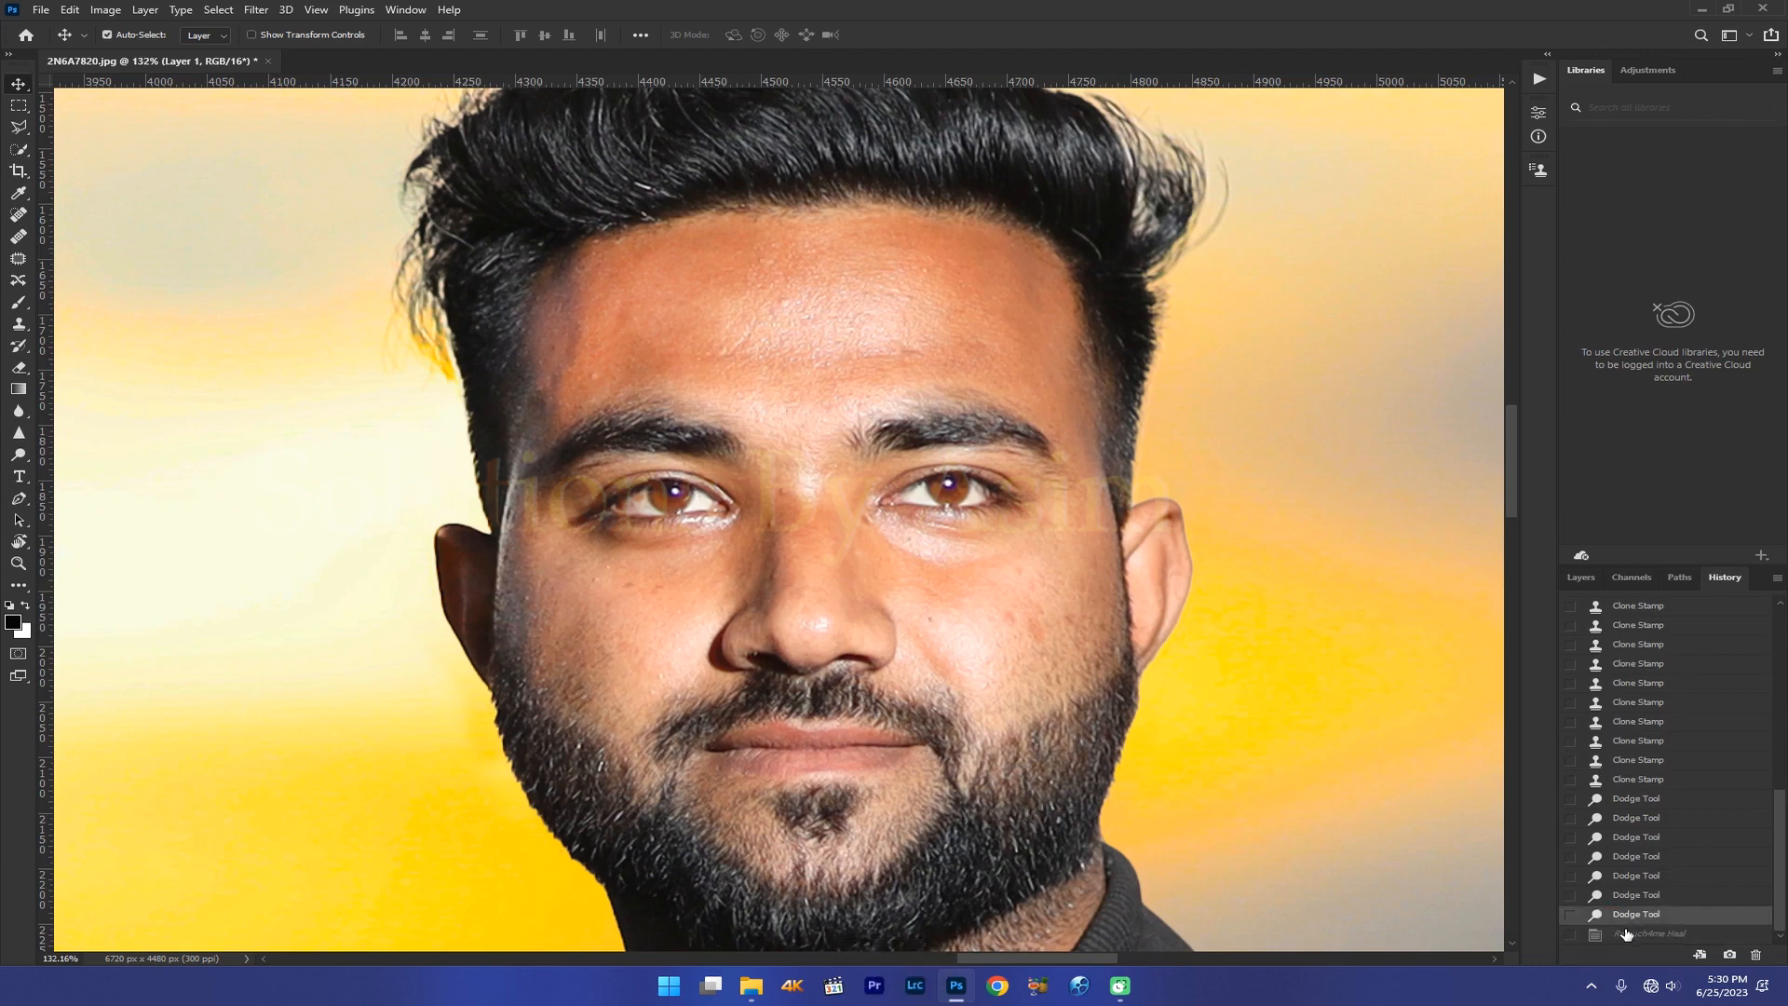
click(1624, 930)
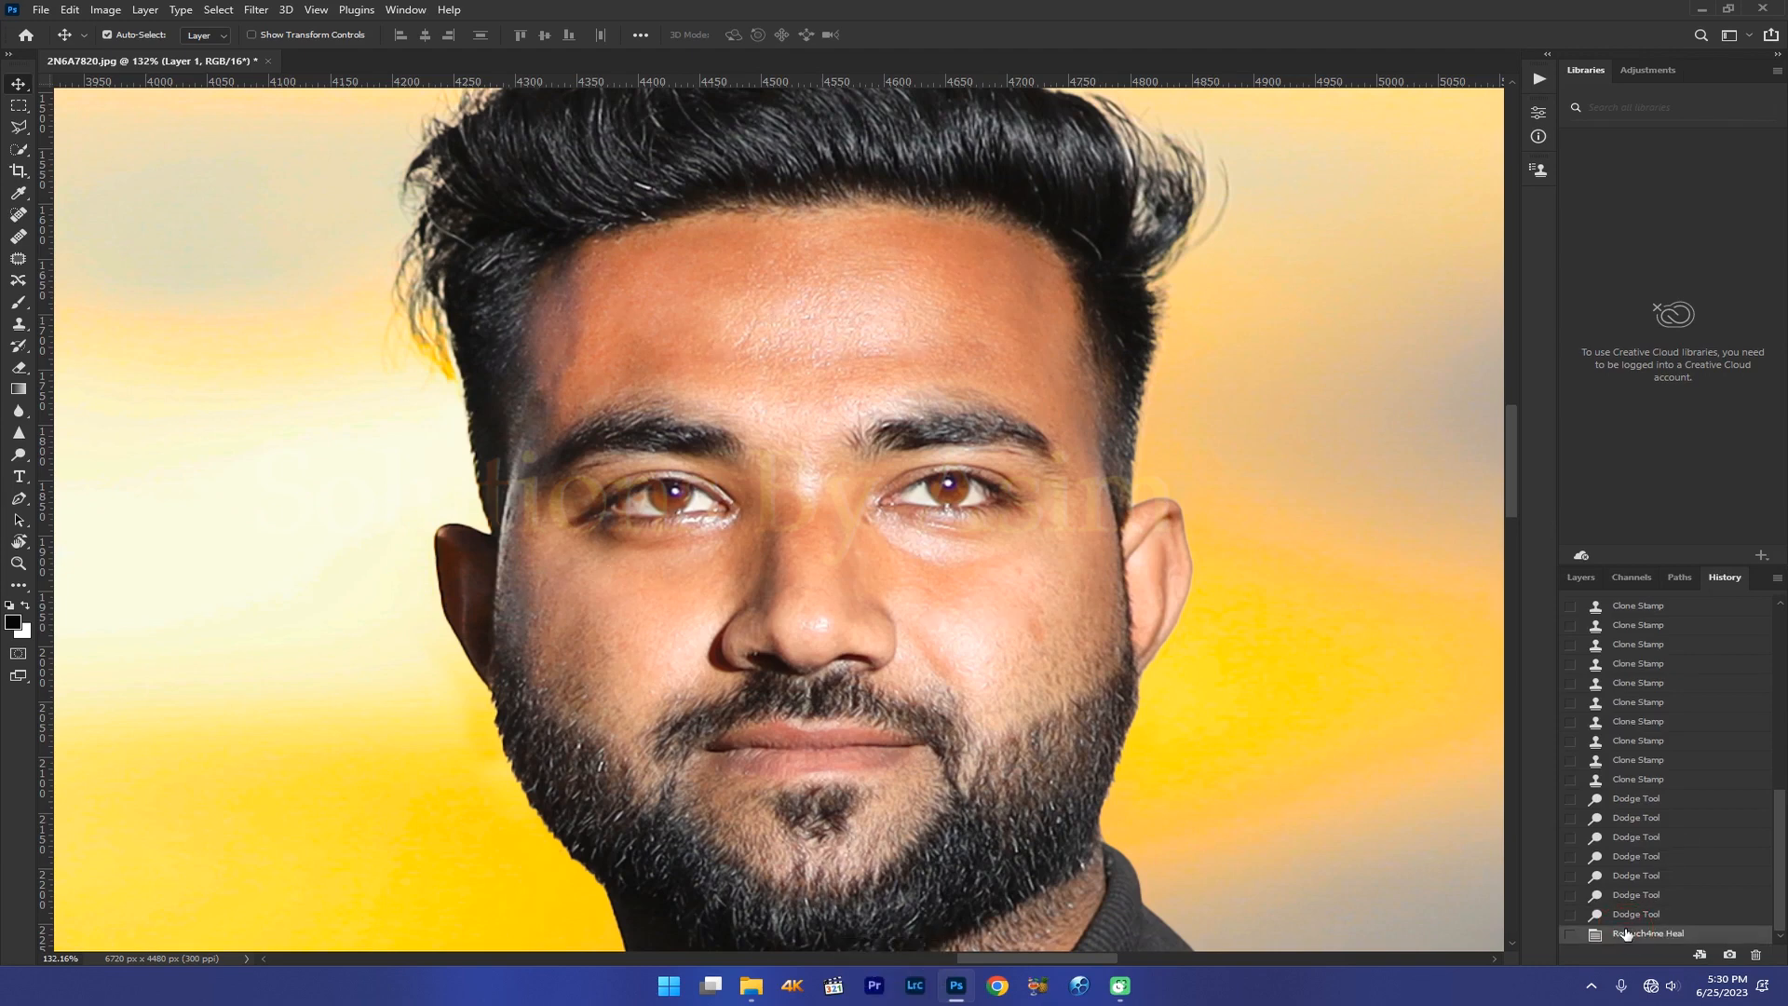
click(1625, 921)
click(1626, 933)
click(1631, 916)
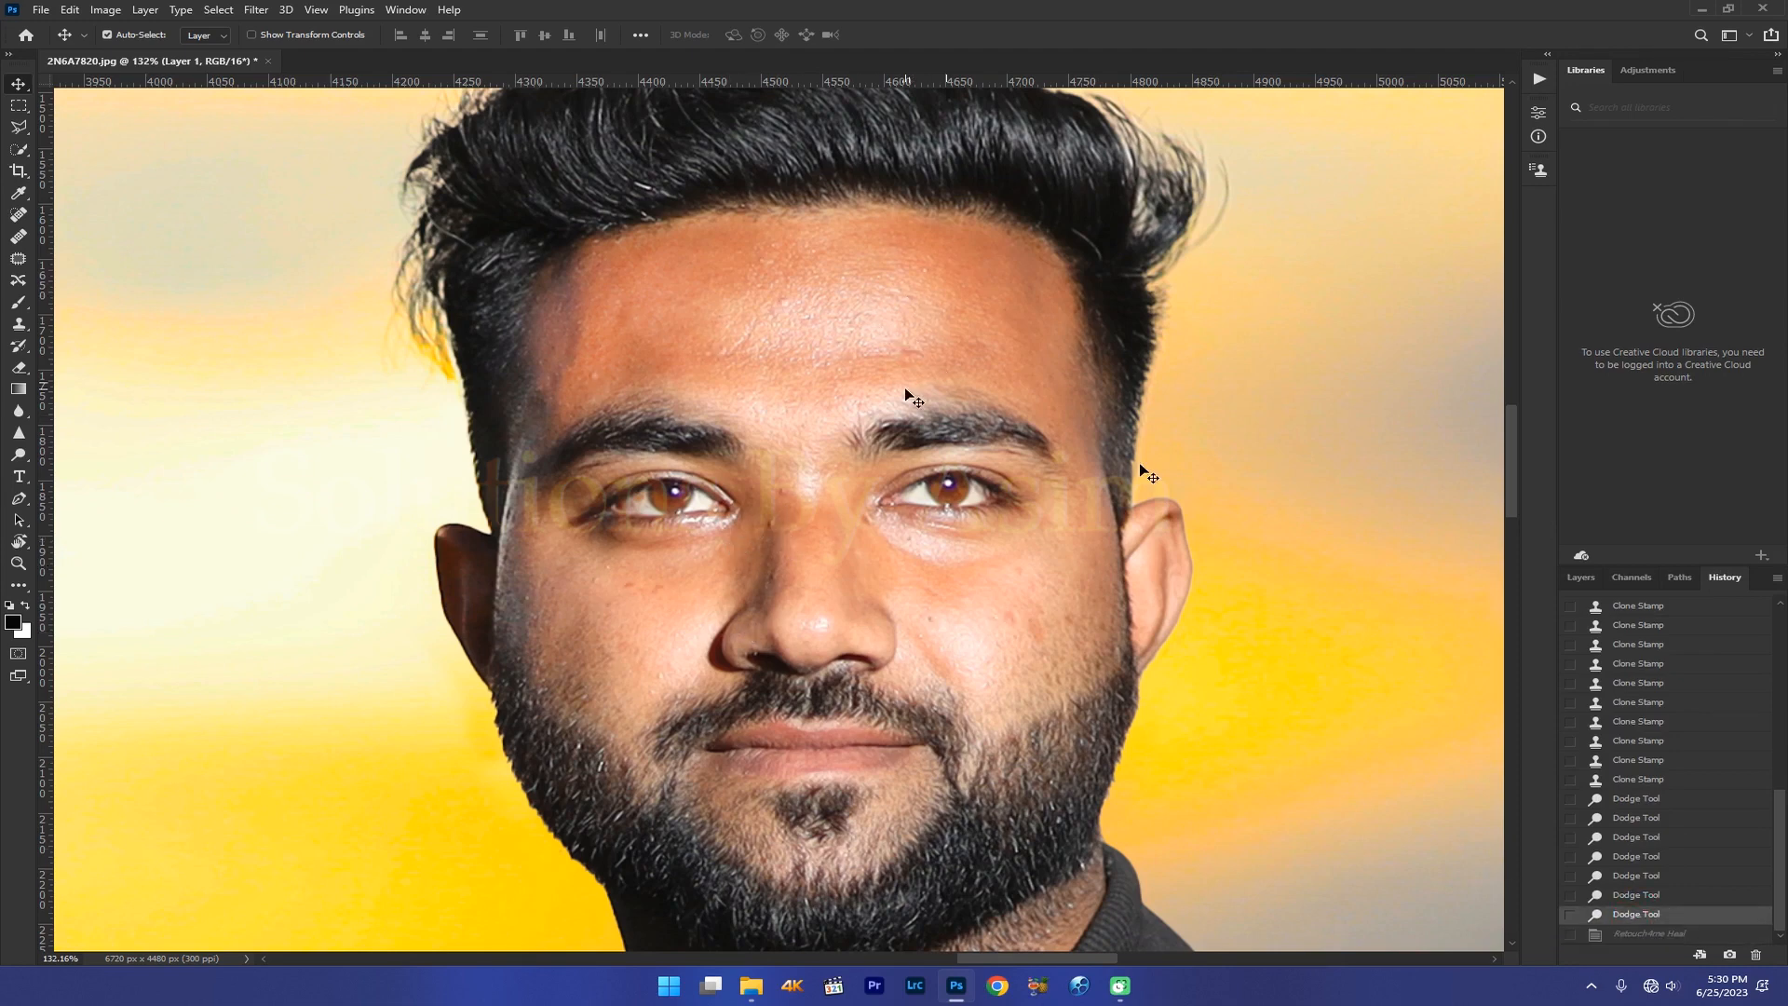
click(1625, 933)
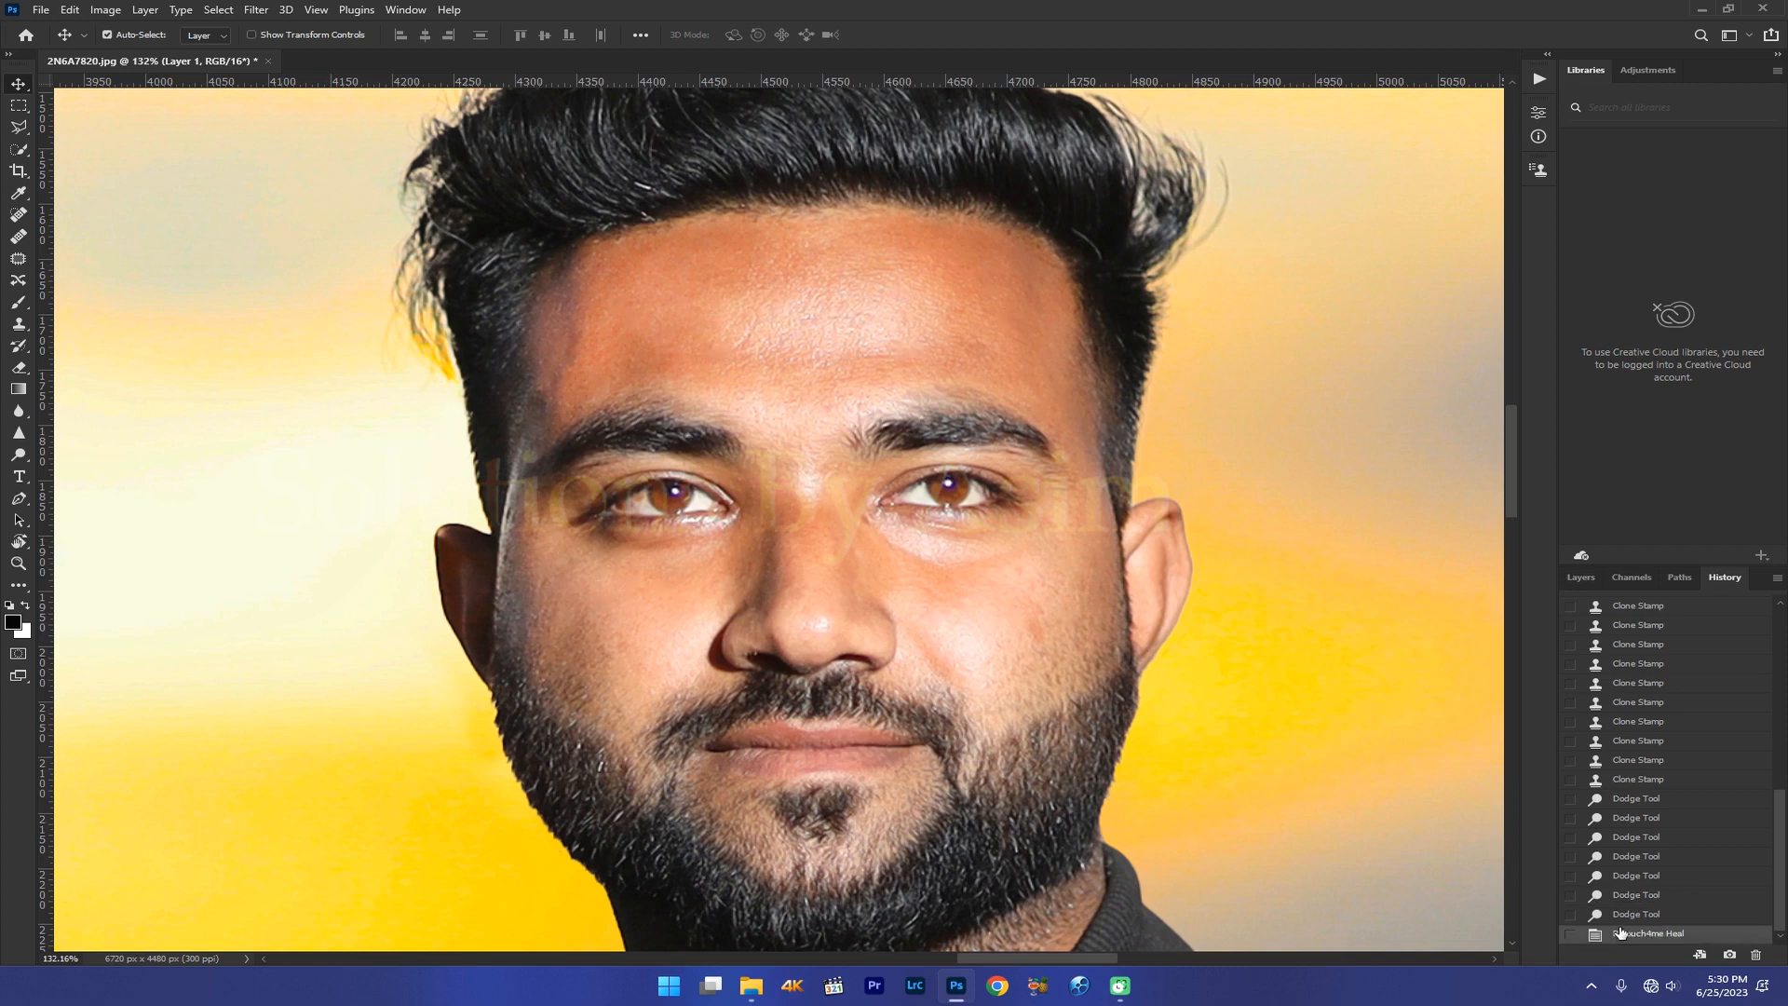
click(1575, 577)
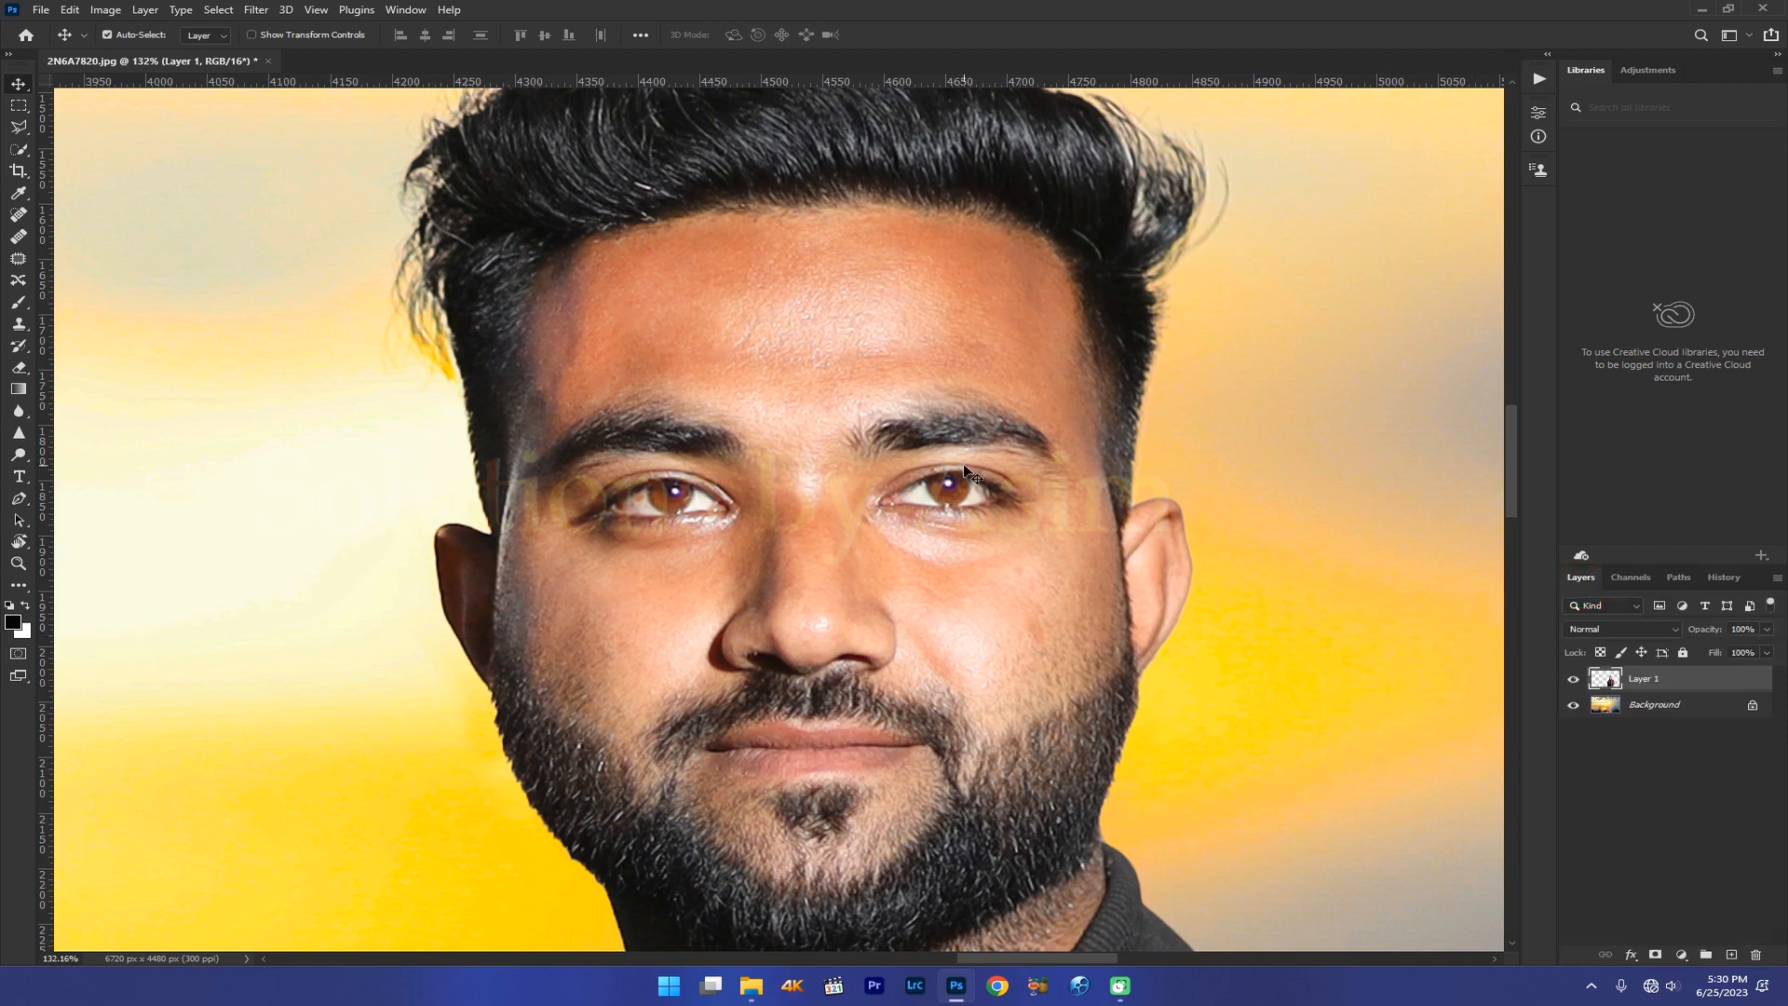
Step: Select both eyes on Layer 1 with the Quick Selection tool and feather the selection by 15 pixels
key(ctrl+0)
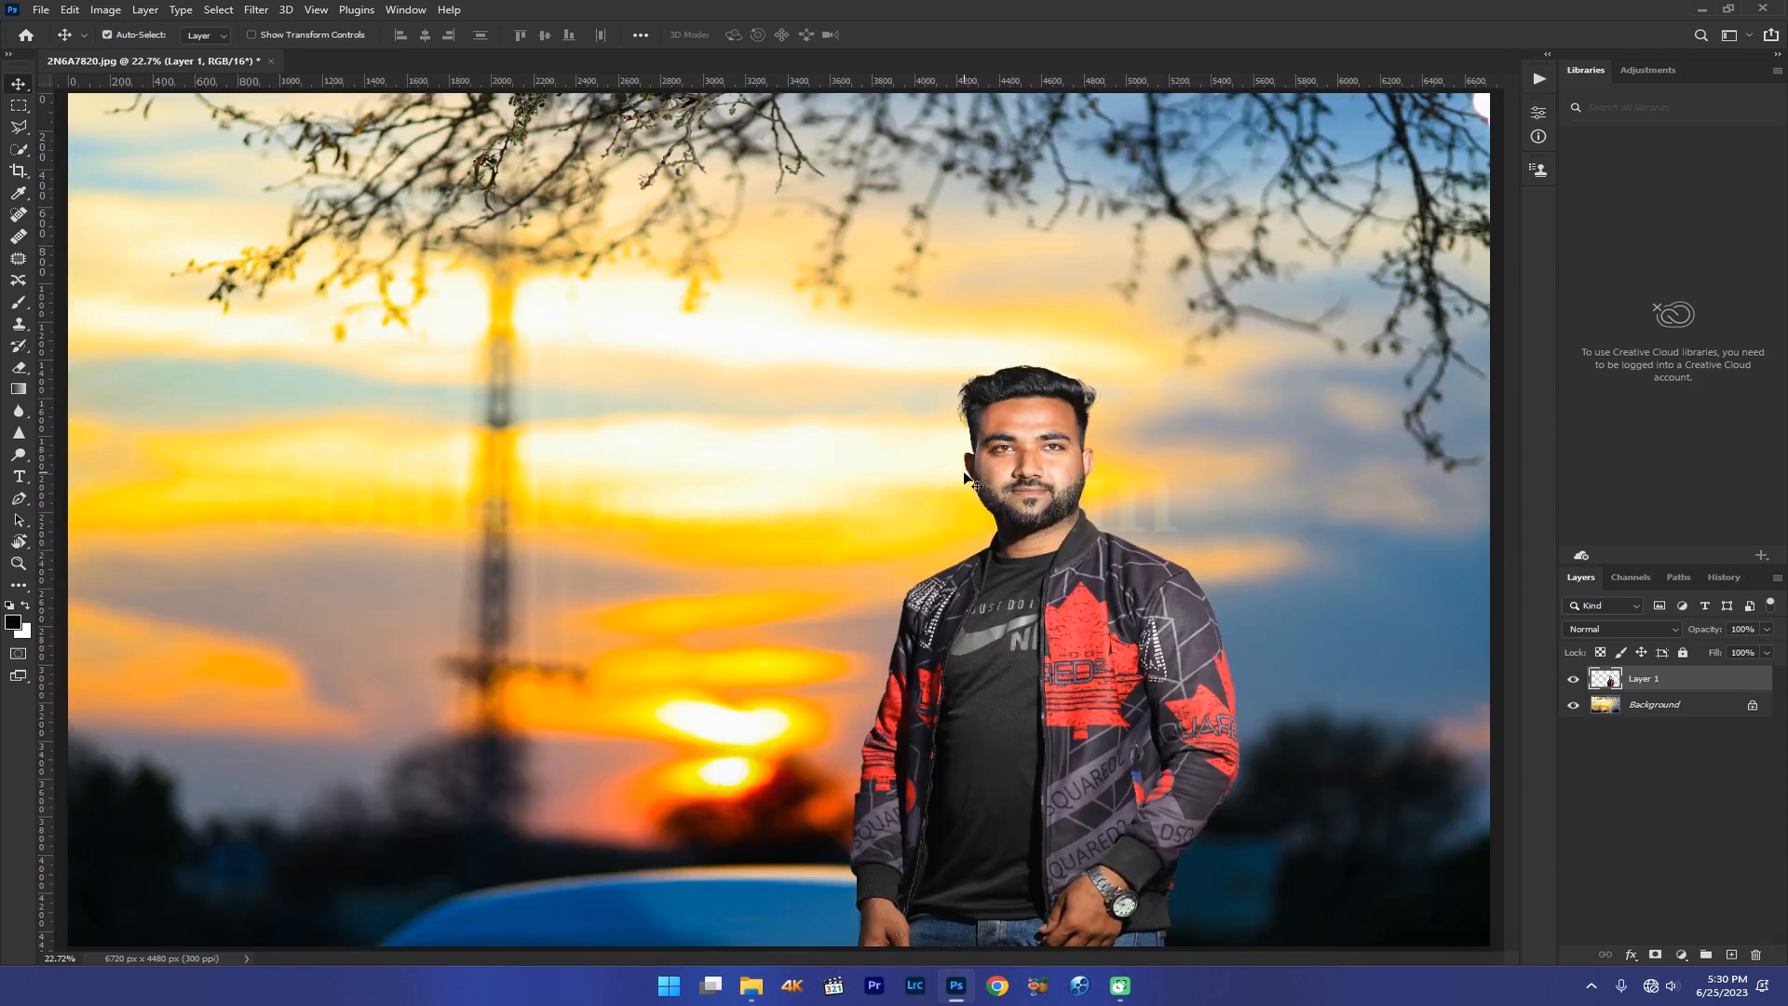
key(ctrl+space)
drag(966, 478, 790, 615)
key(w)
mouse_move(965, 501)
mouse_down()
mouse_move(1013, 482)
mouse_move(991, 469)
mouse_move(974, 472)
mouse_move(995, 497)
mouse_move(913, 495)
mouse_move(963, 470)
mouse_move(1014, 475)
mouse_move(942, 484)
mouse_move(1075, 493)
mouse_up()
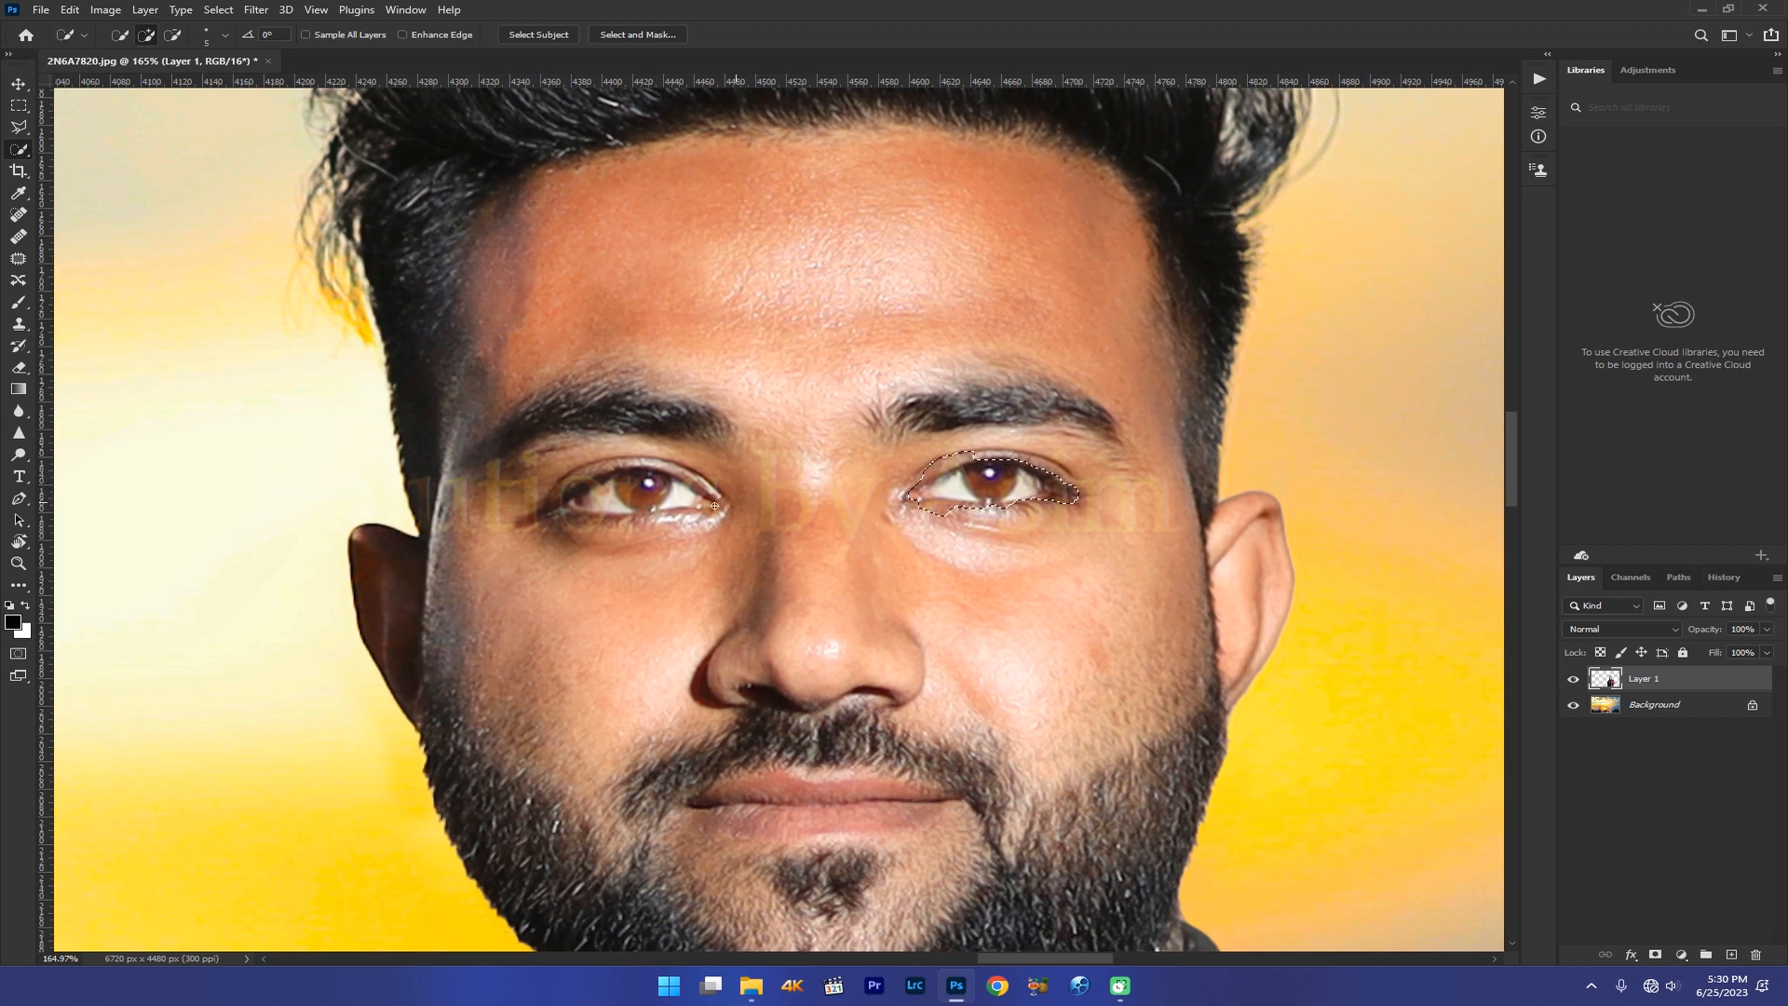
mouse_move(671, 497)
mouse_down()
mouse_move(601, 492)
mouse_move(550, 507)
mouse_move(596, 514)
mouse_move(559, 522)
mouse_move(596, 447)
mouse_move(699, 498)
mouse_move(550, 522)
mouse_move(652, 512)
mouse_move(615, 438)
mouse_move(594, 492)
mouse_move(545, 462)
mouse_move(570, 457)
mouse_move(549, 442)
mouse_move(563, 484)
mouse_move(544, 521)
mouse_up()
key(shift+F6)
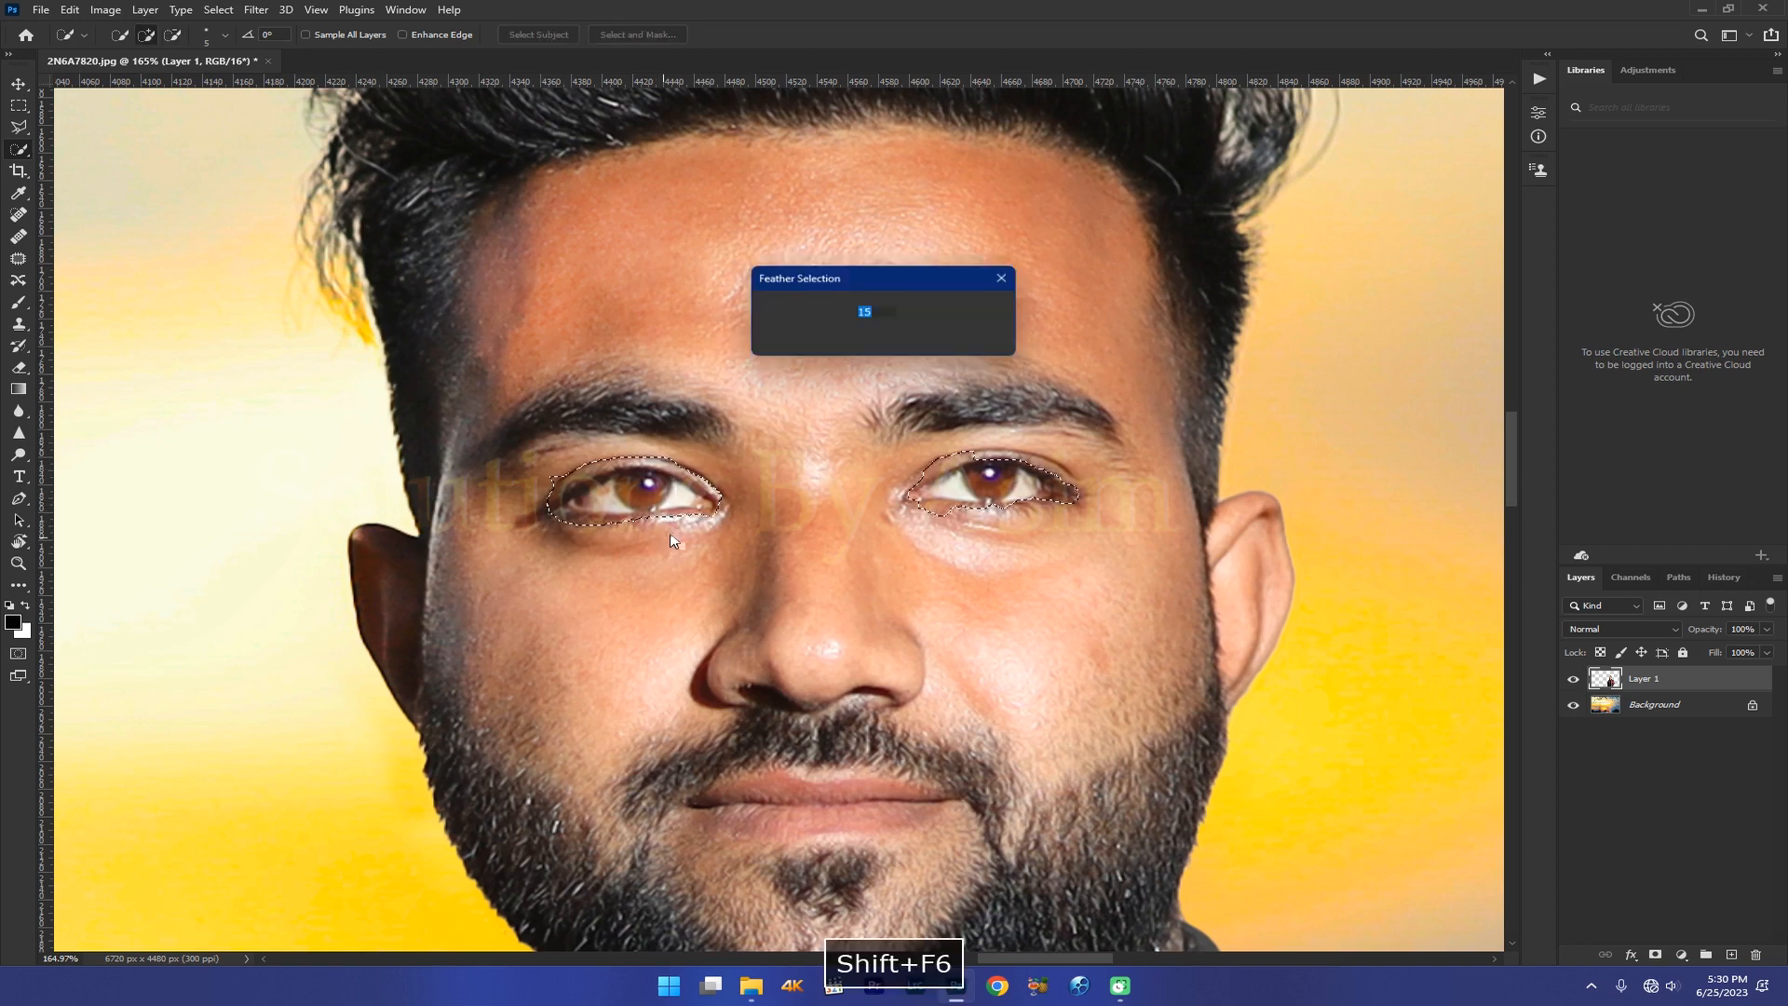
click(1001, 308)
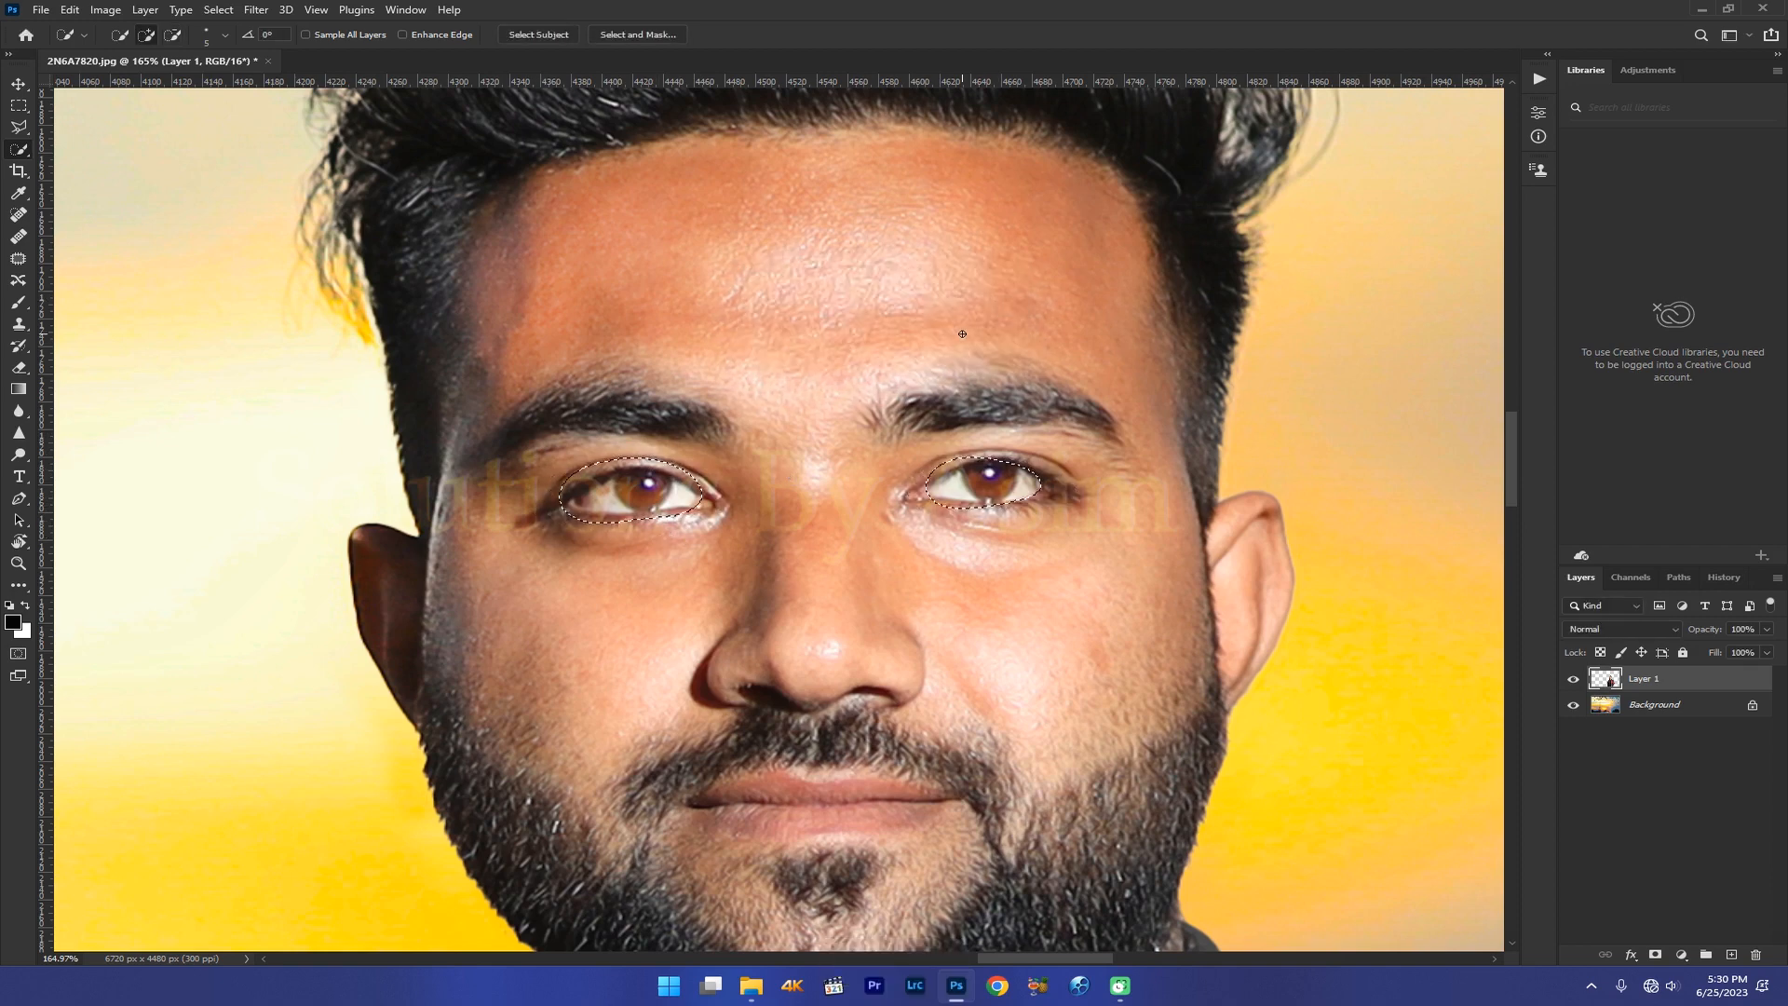
Step: Sharpen the selected eyes with Smart Sharpen, setting the amount to 162% and lowering the radius
click(257, 11)
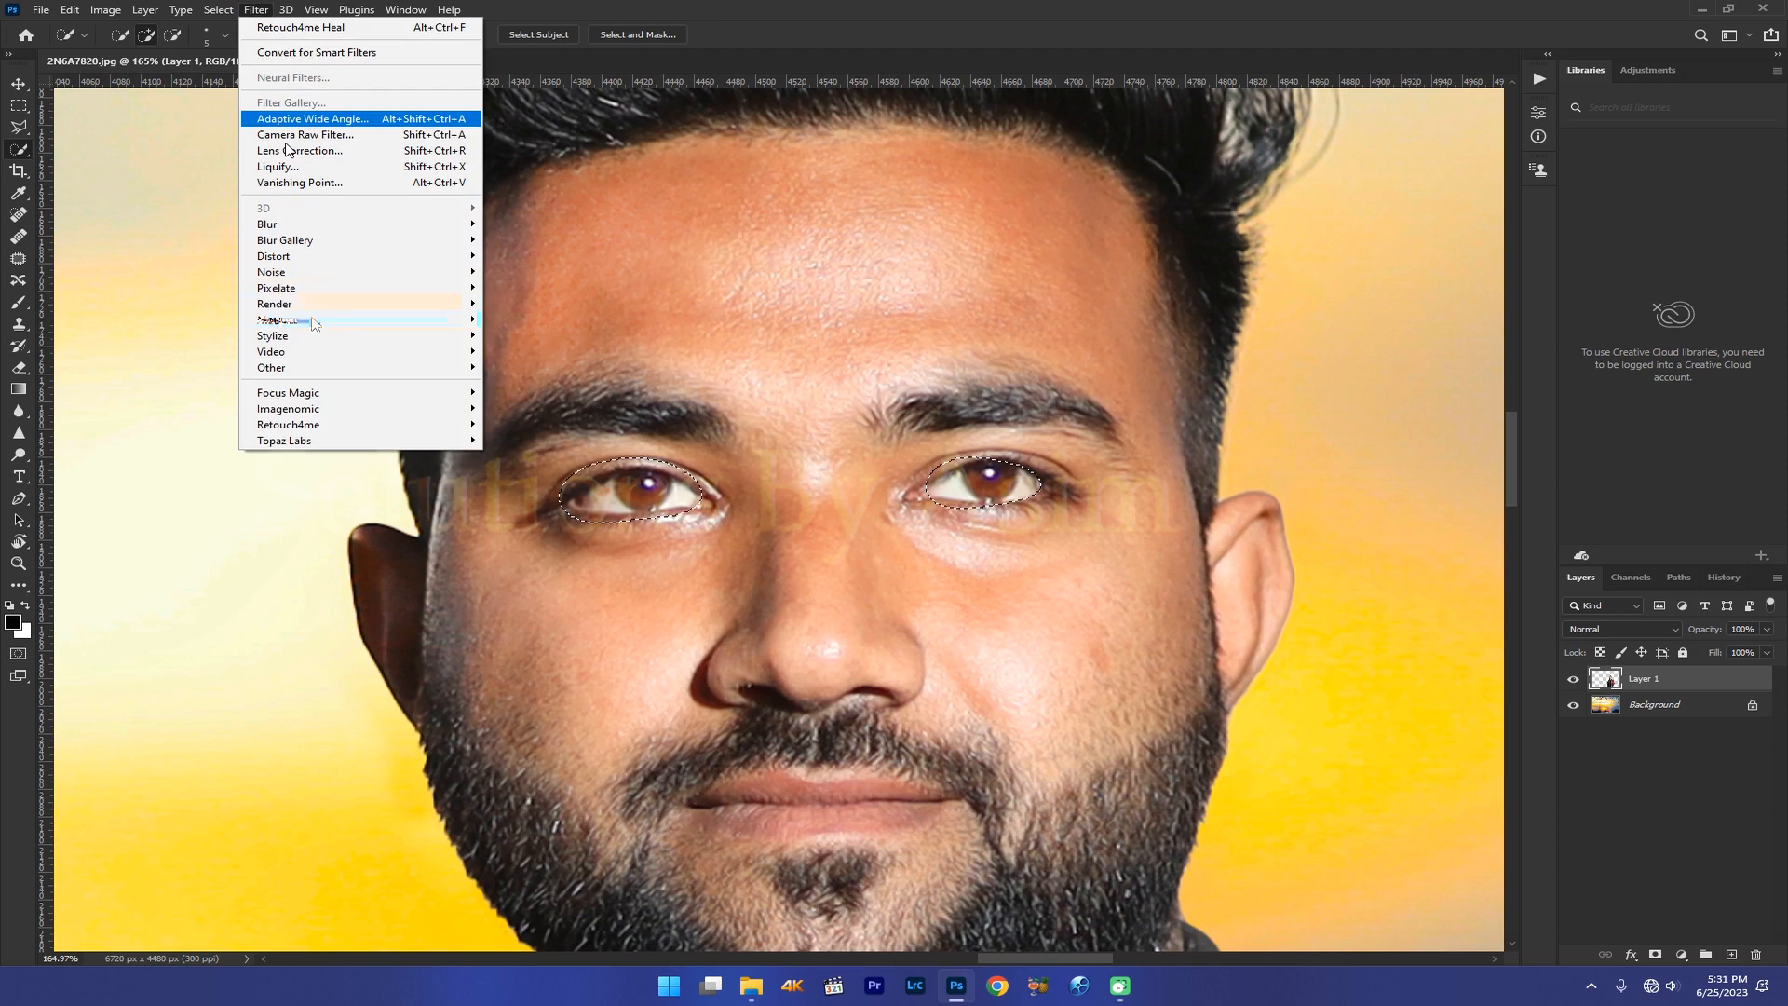
mouse_move(304, 320)
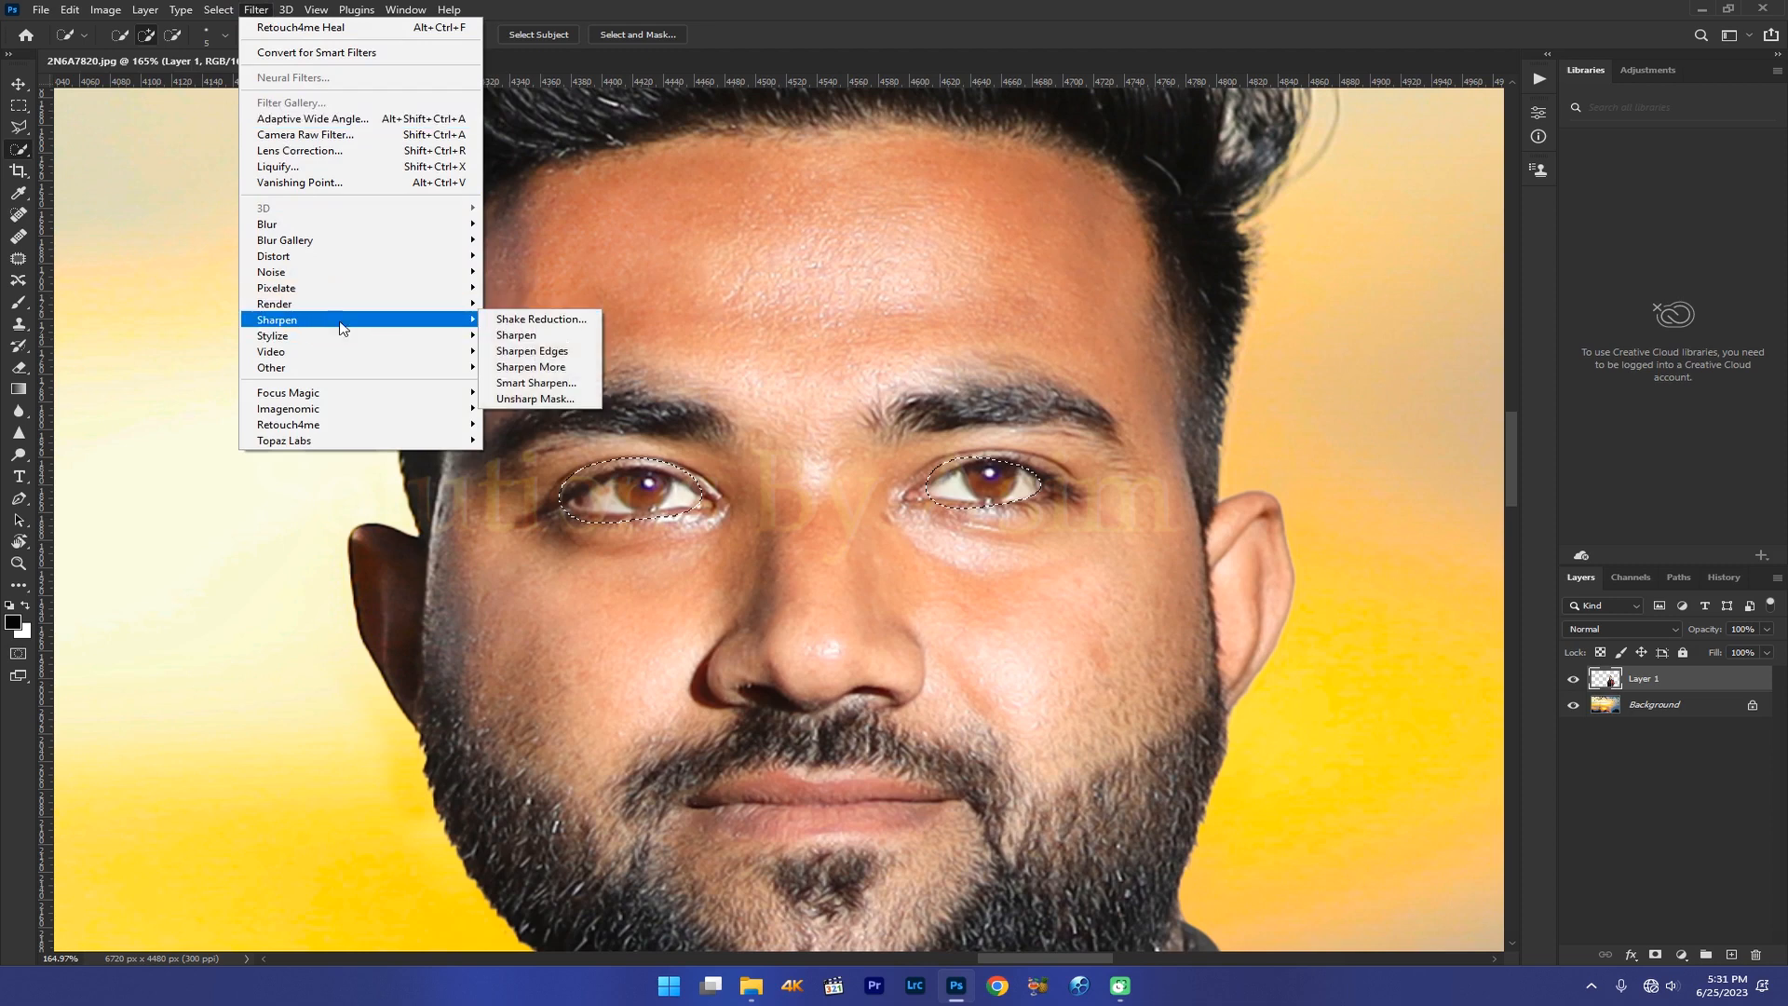
click(543, 383)
drag(611, 550, 835, 637)
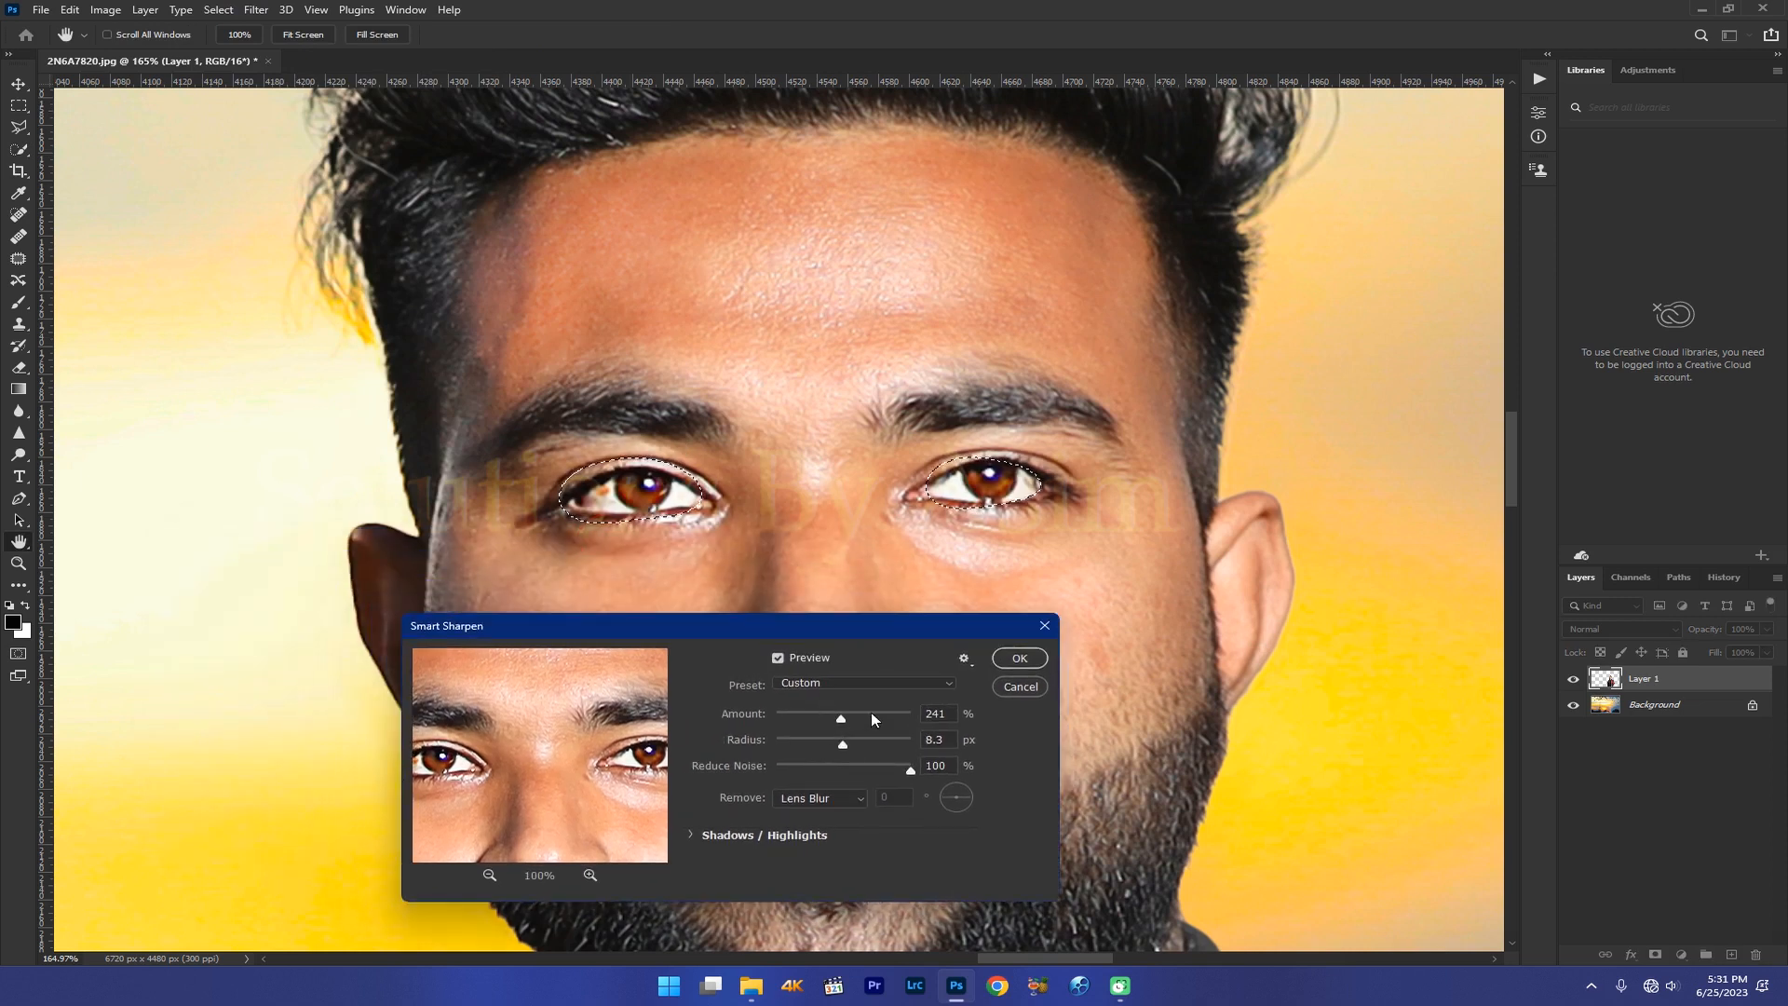
drag(841, 718, 820, 715)
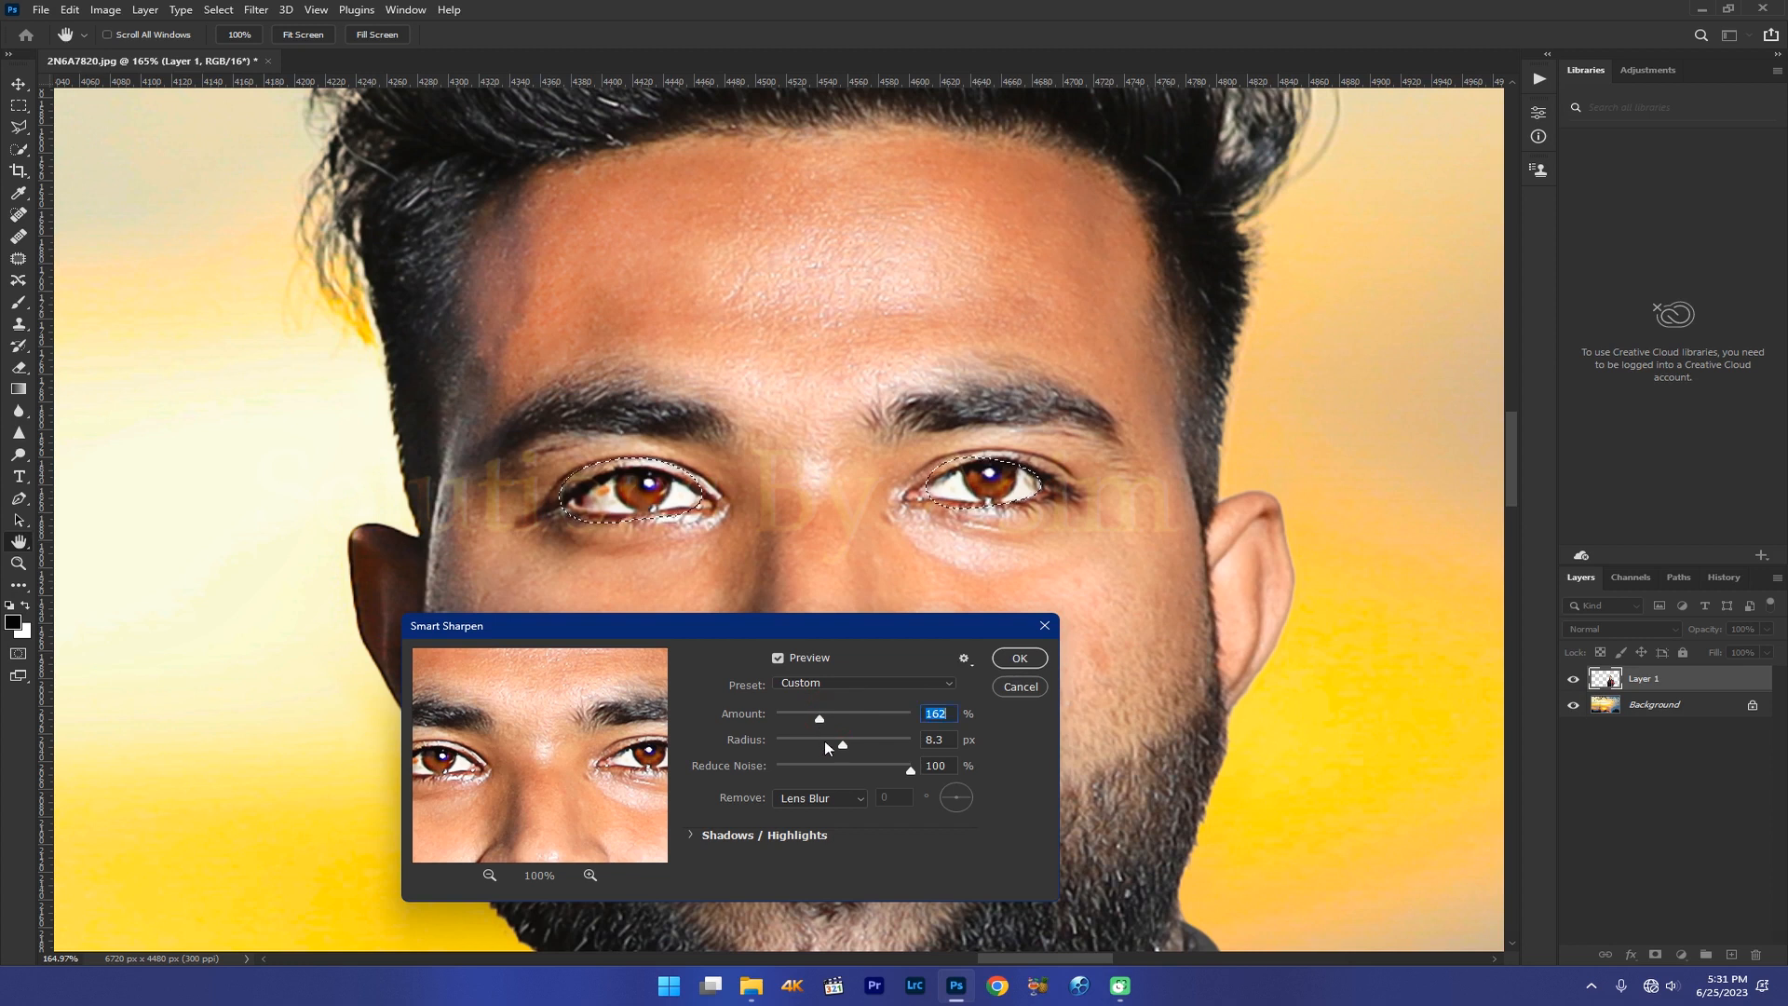
drag(823, 746, 810, 745)
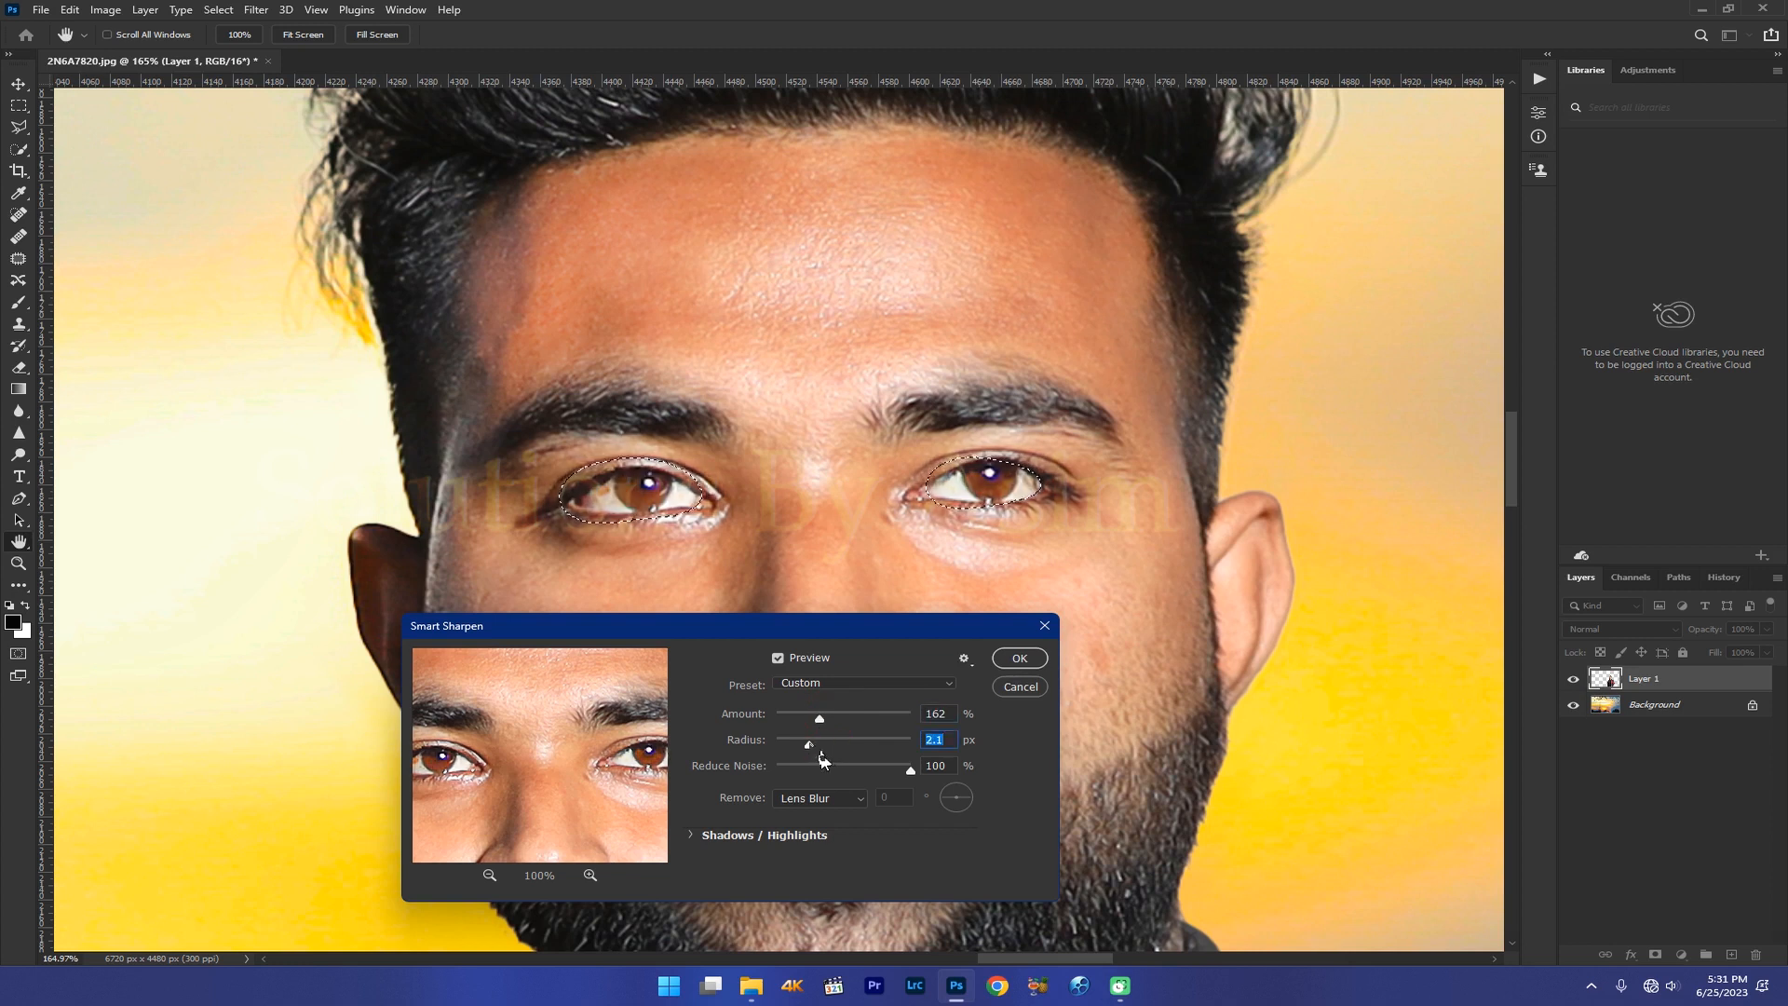
mouse_move(822, 740)
mouse_down()
mouse_move(866, 742)
mouse_move(821, 743)
mouse_up()
click(1020, 658)
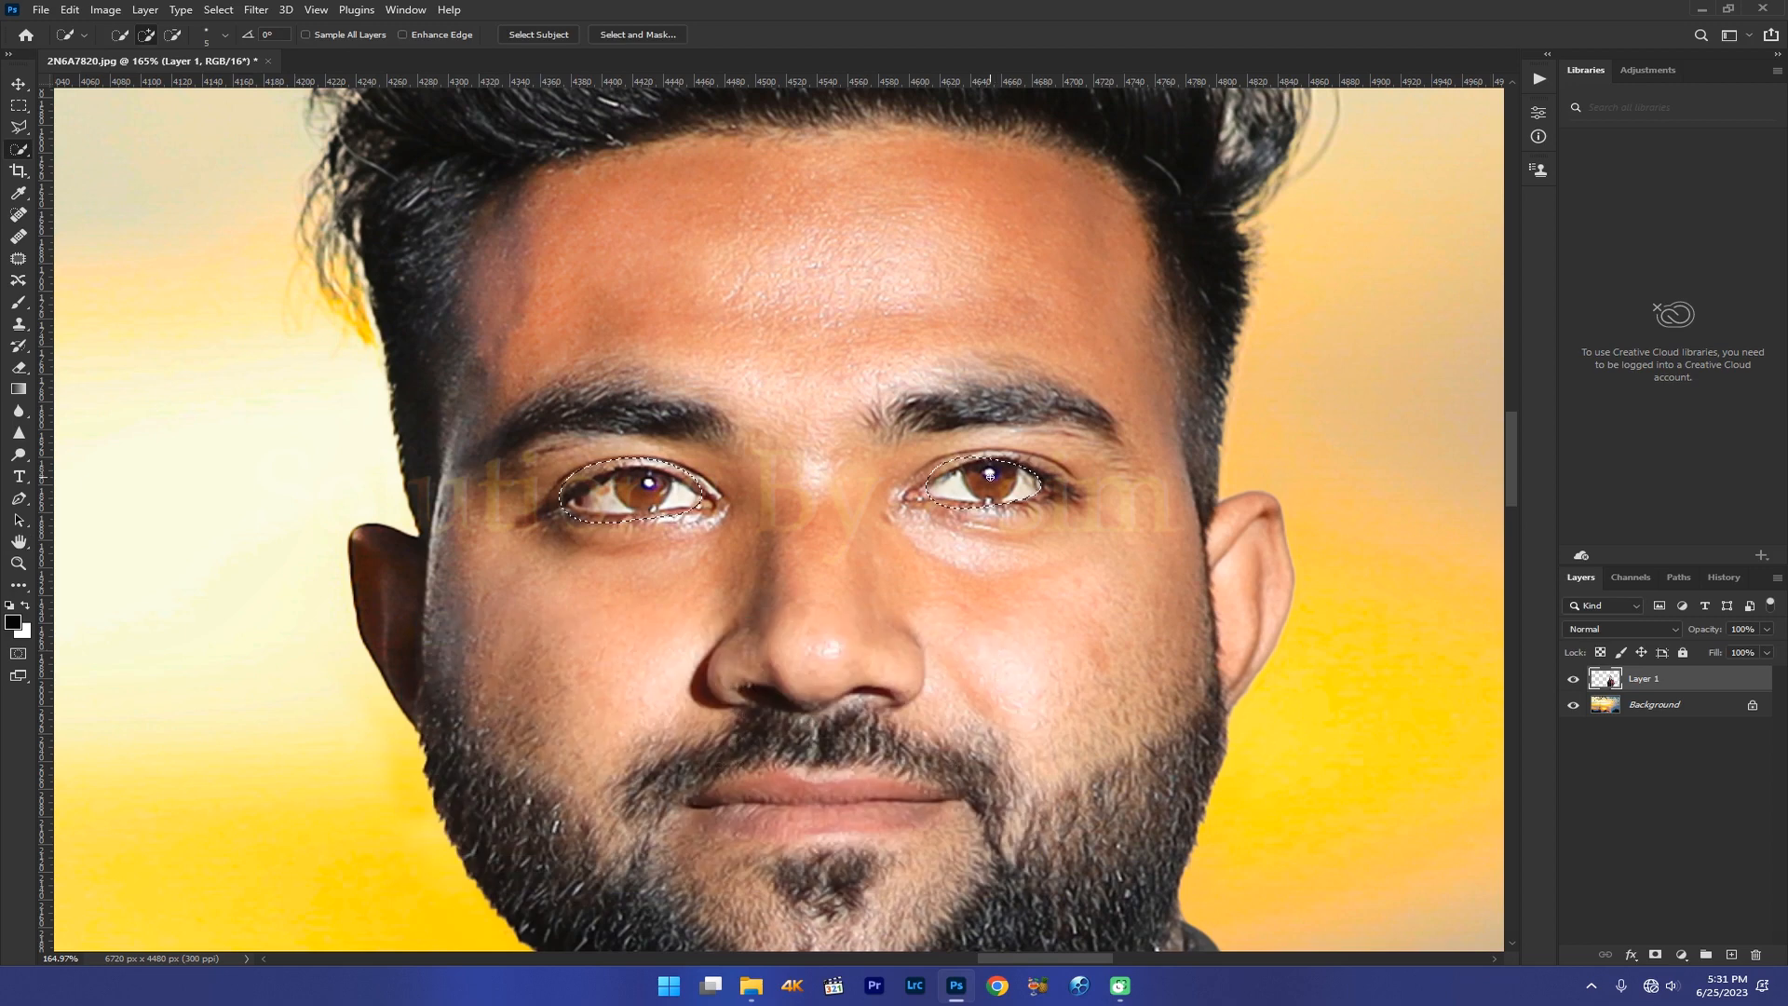
Step: Compare the eyes before and after Smart Sharpen through the history states, ending on the sharpened state
click(1724, 577)
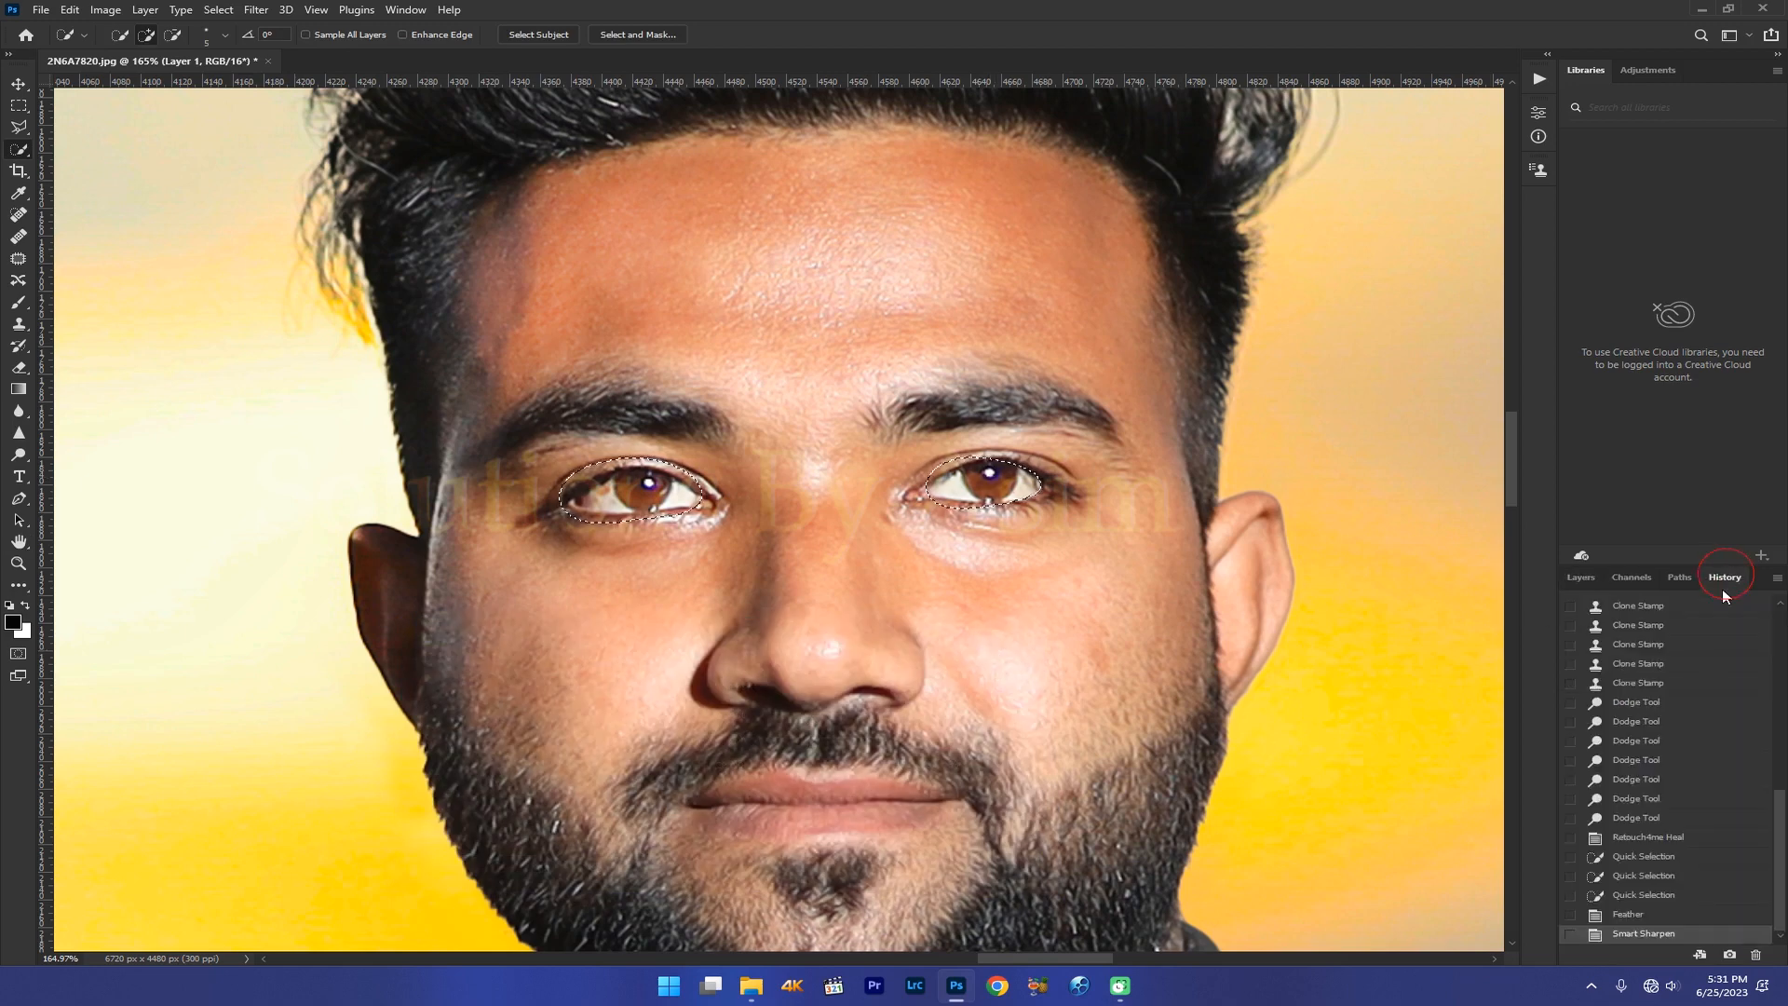
click(1628, 918)
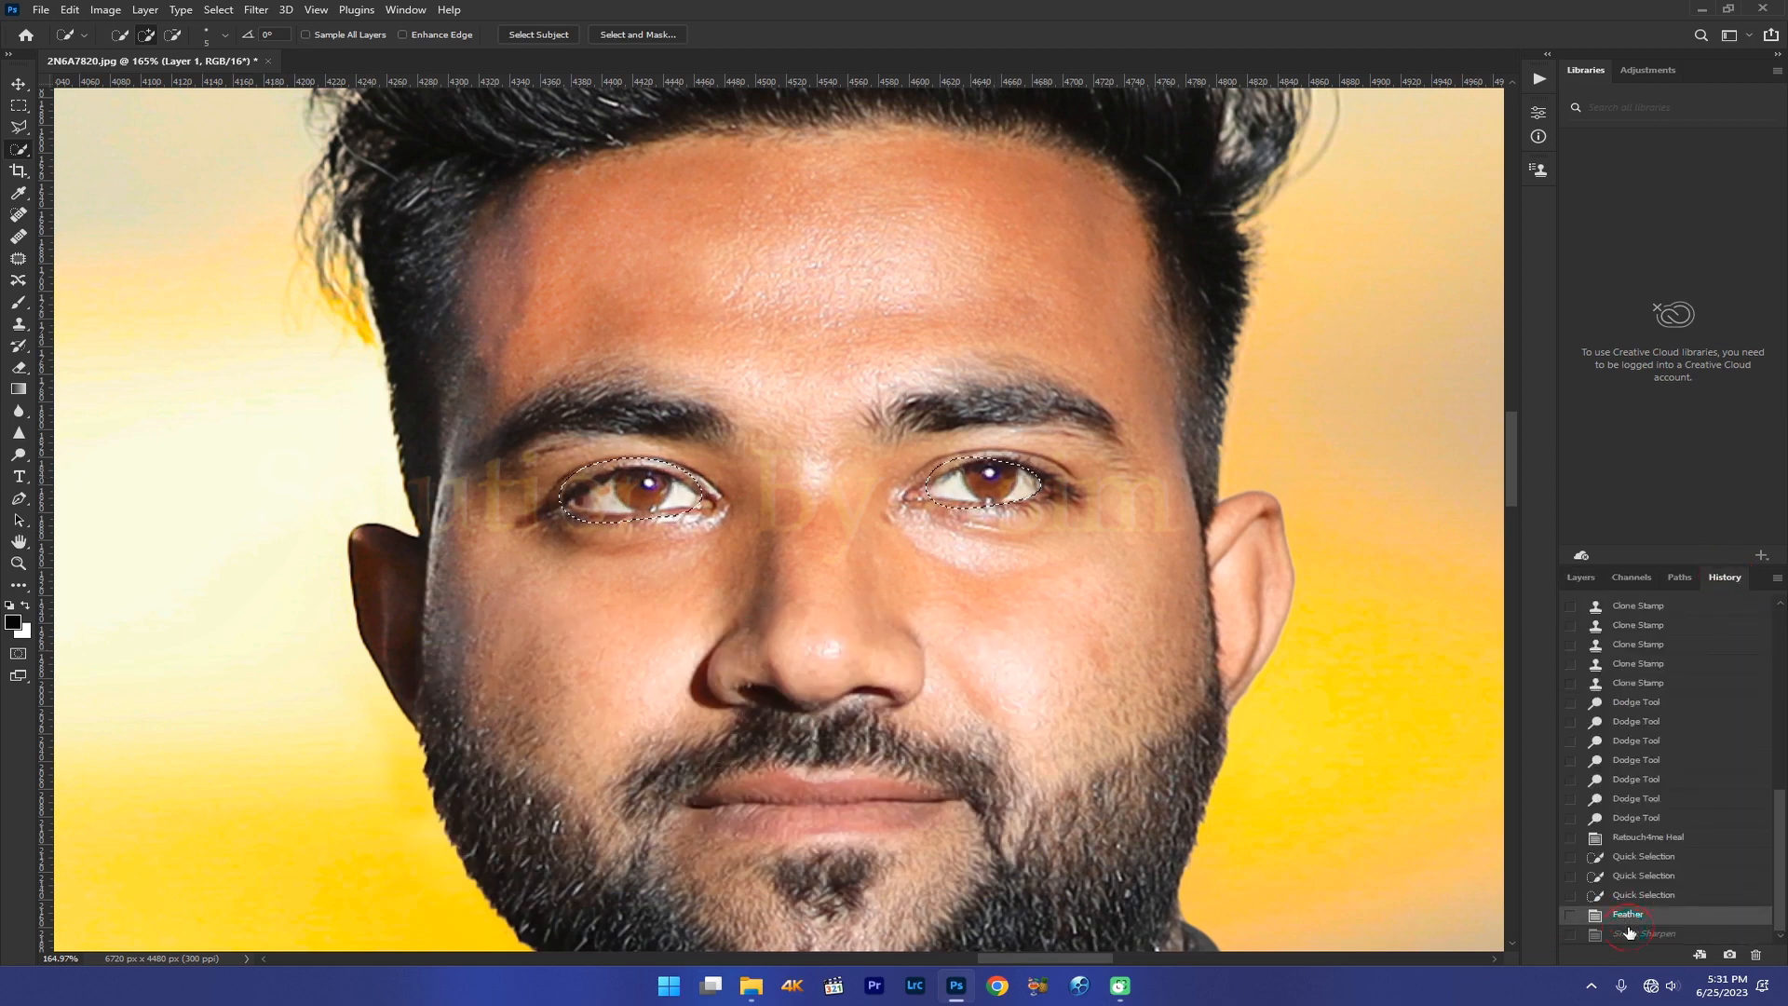
click(1630, 932)
Step: Deselect the eyes on Layer 1 and switch to the Move tool
key(ctrl+d)
key(v)
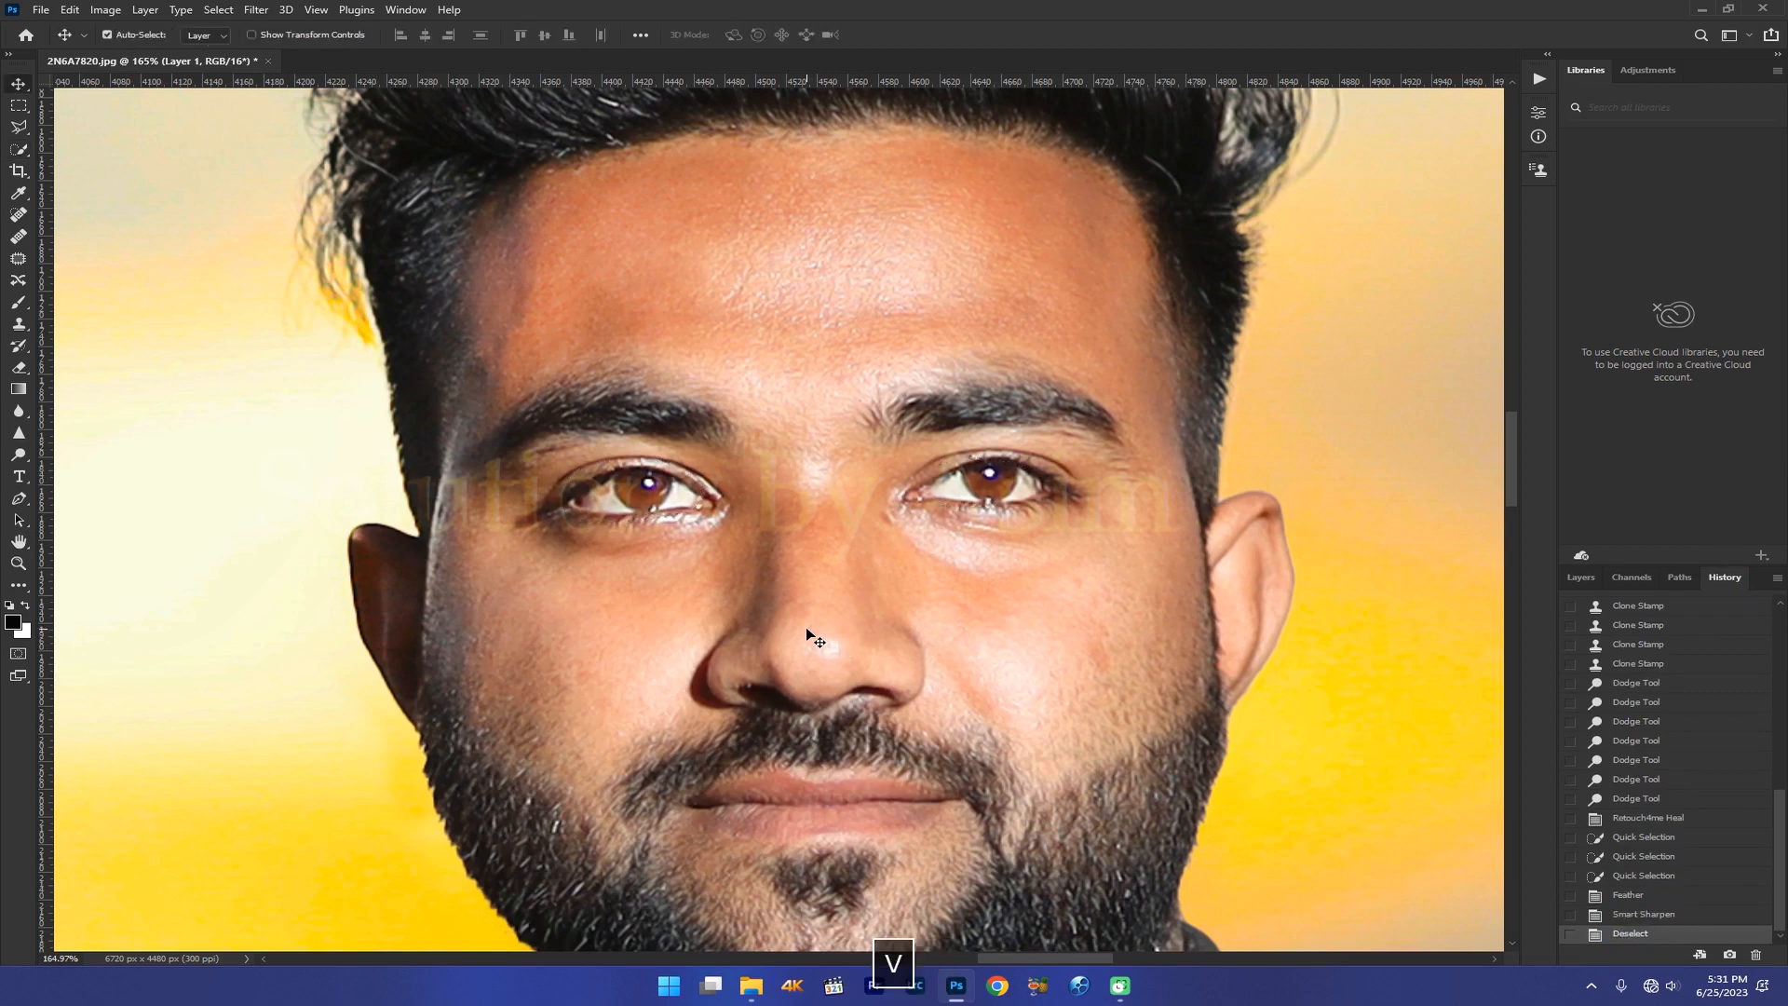
key(ctrl+0)
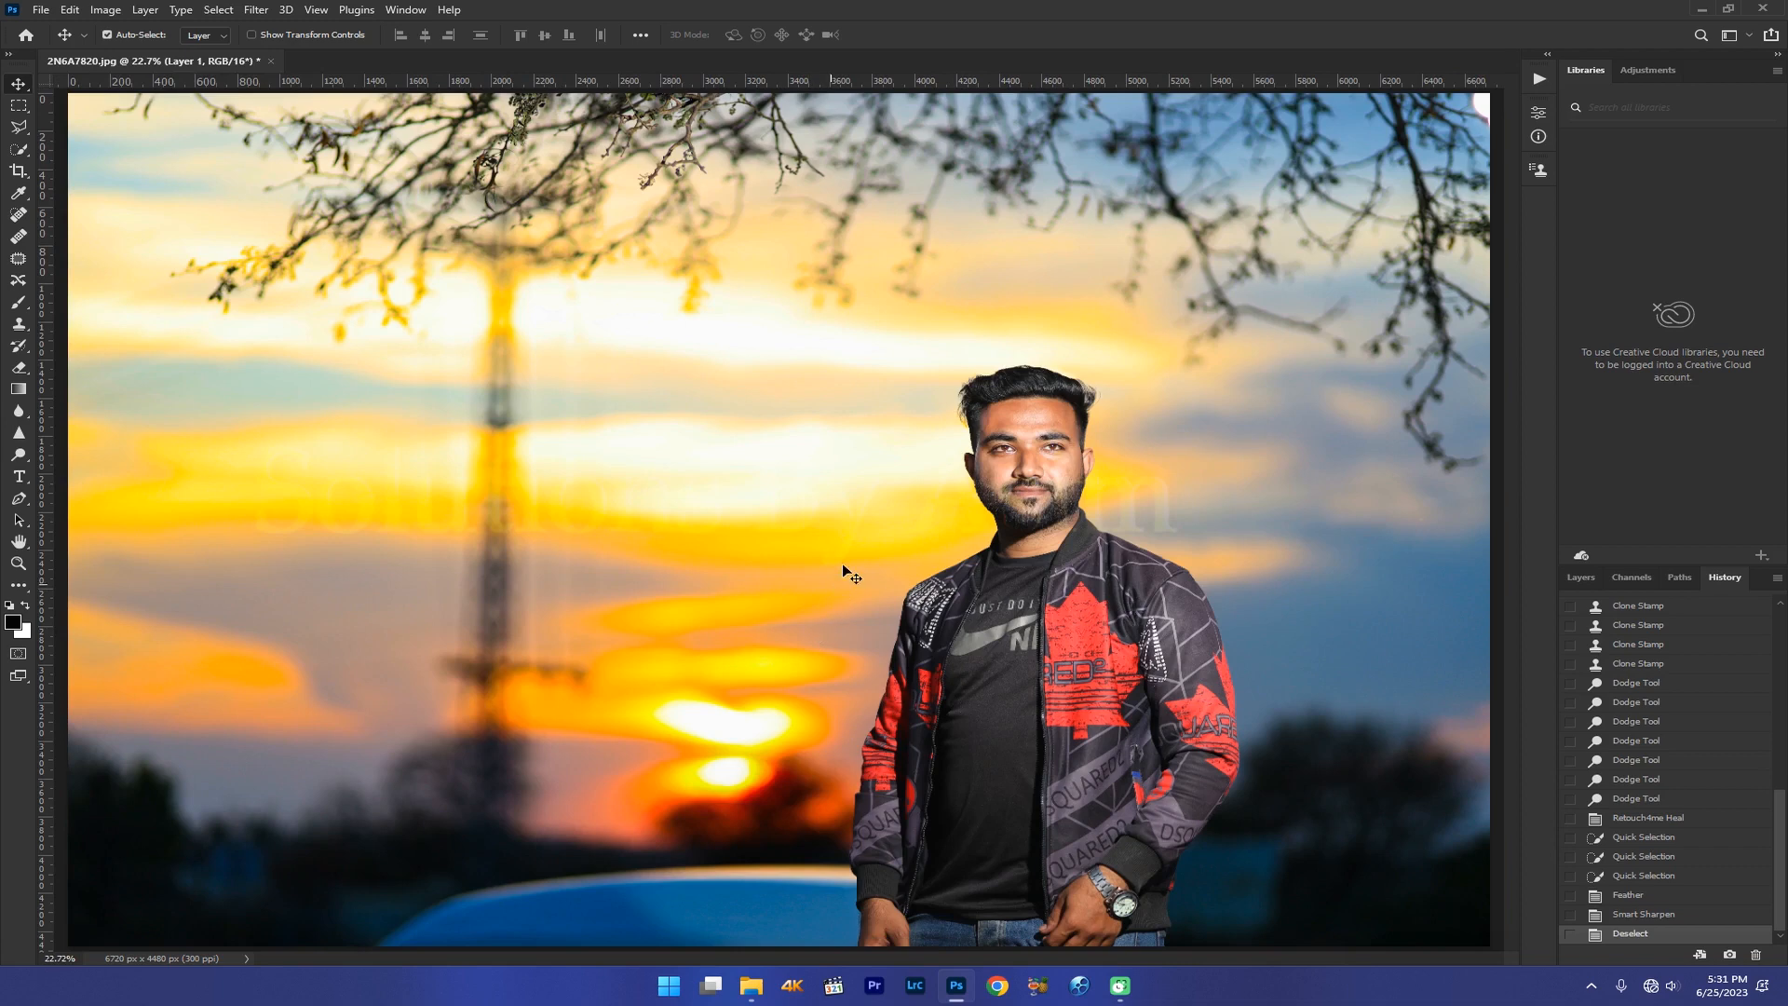
key(ctrl+plus)
drag(1090, 444, 1141, 427)
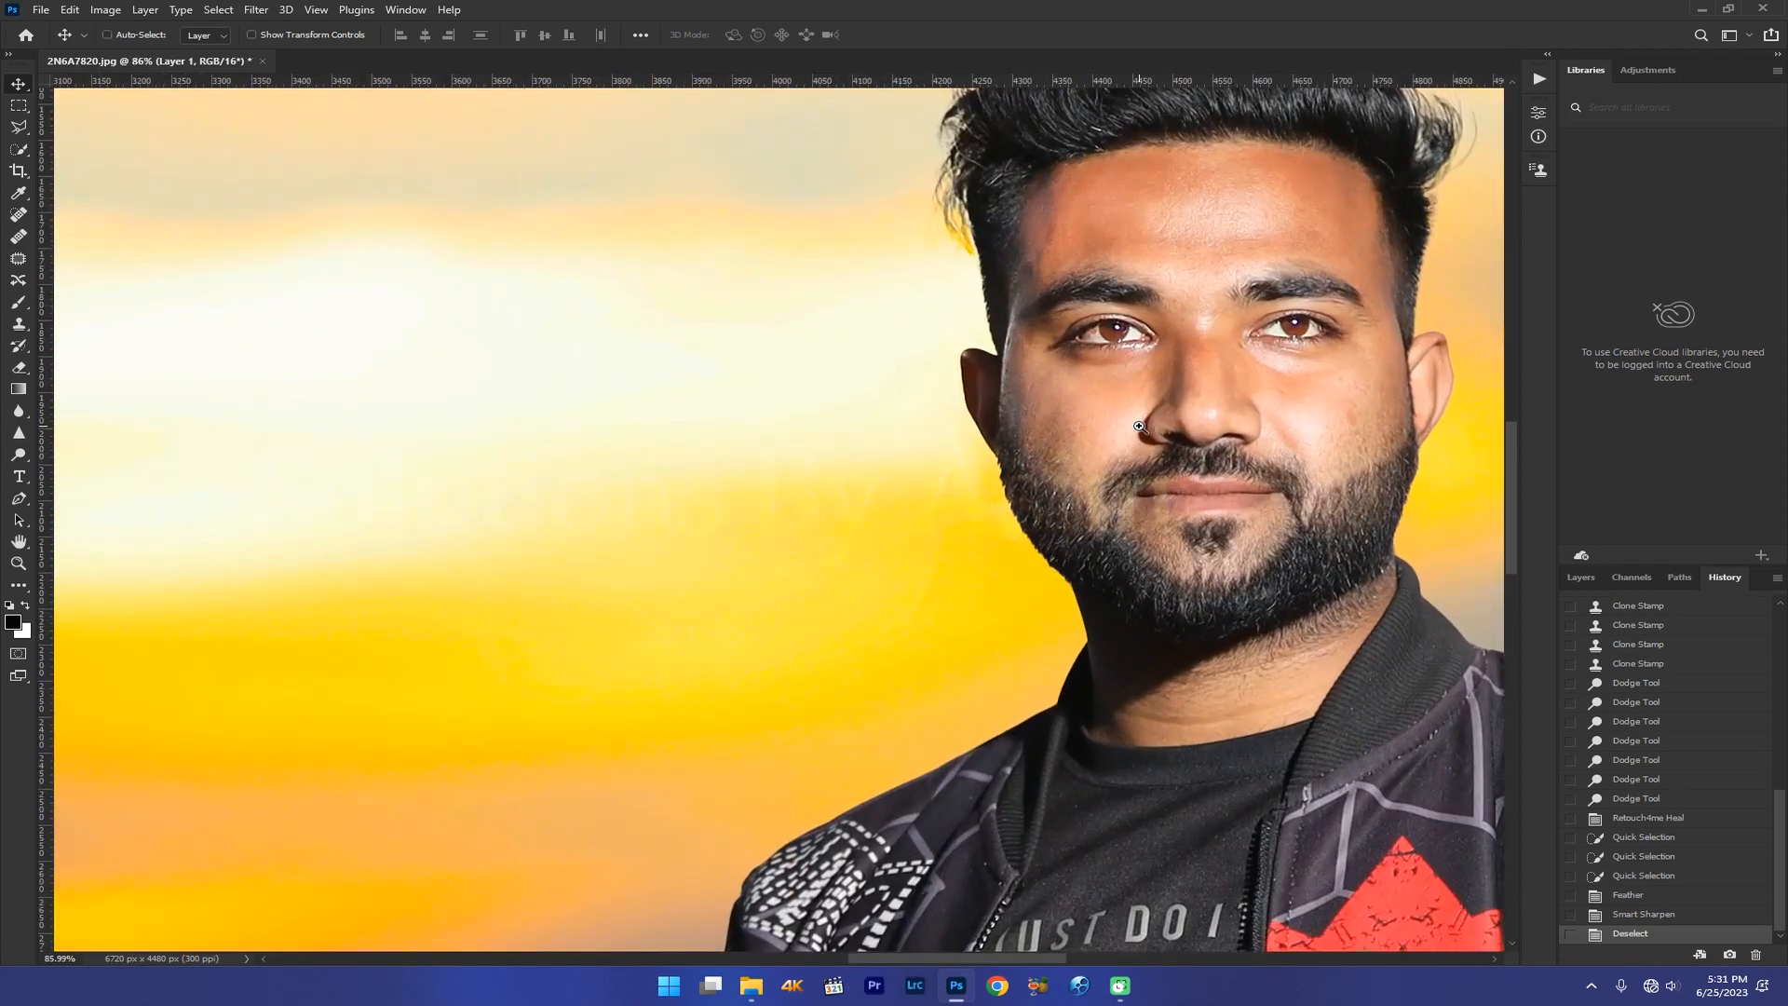
Step: Save the finished portrait as a JPEG in the youtube folder, replacing 2N6A7819.jpg, at quality 12 with the Baseline ("Standard") format
key(ctrl+0)
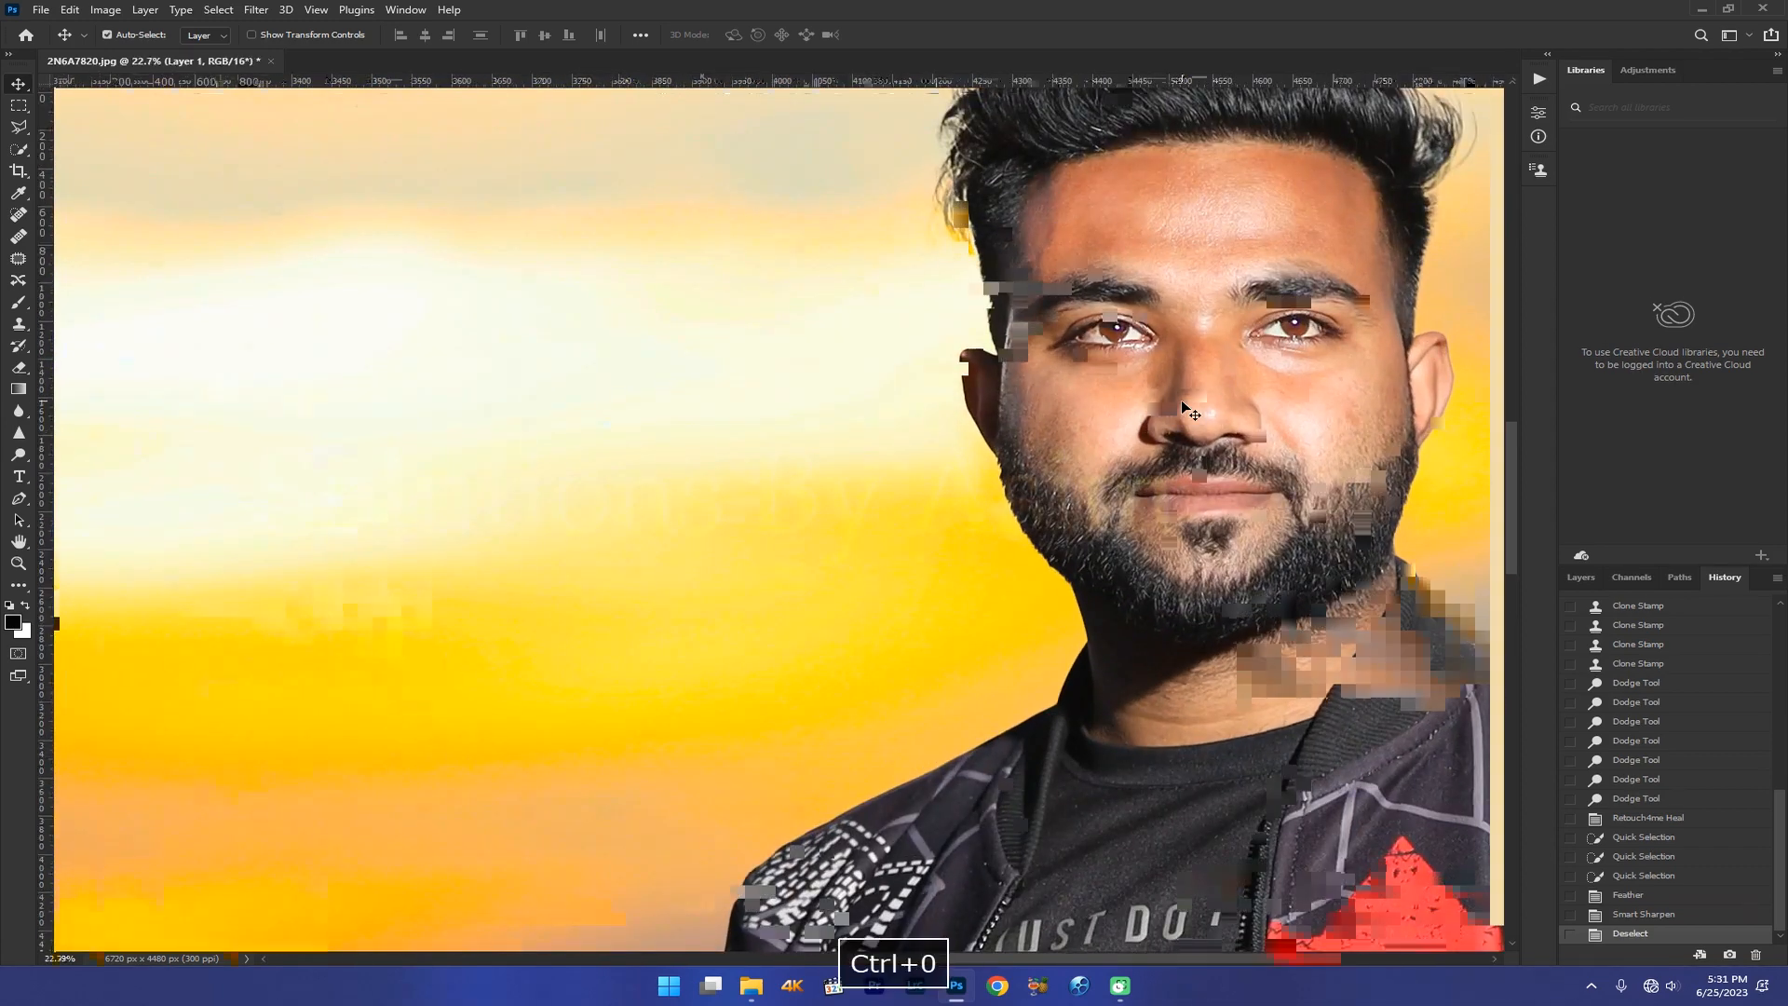
key(ctrl+shift+s)
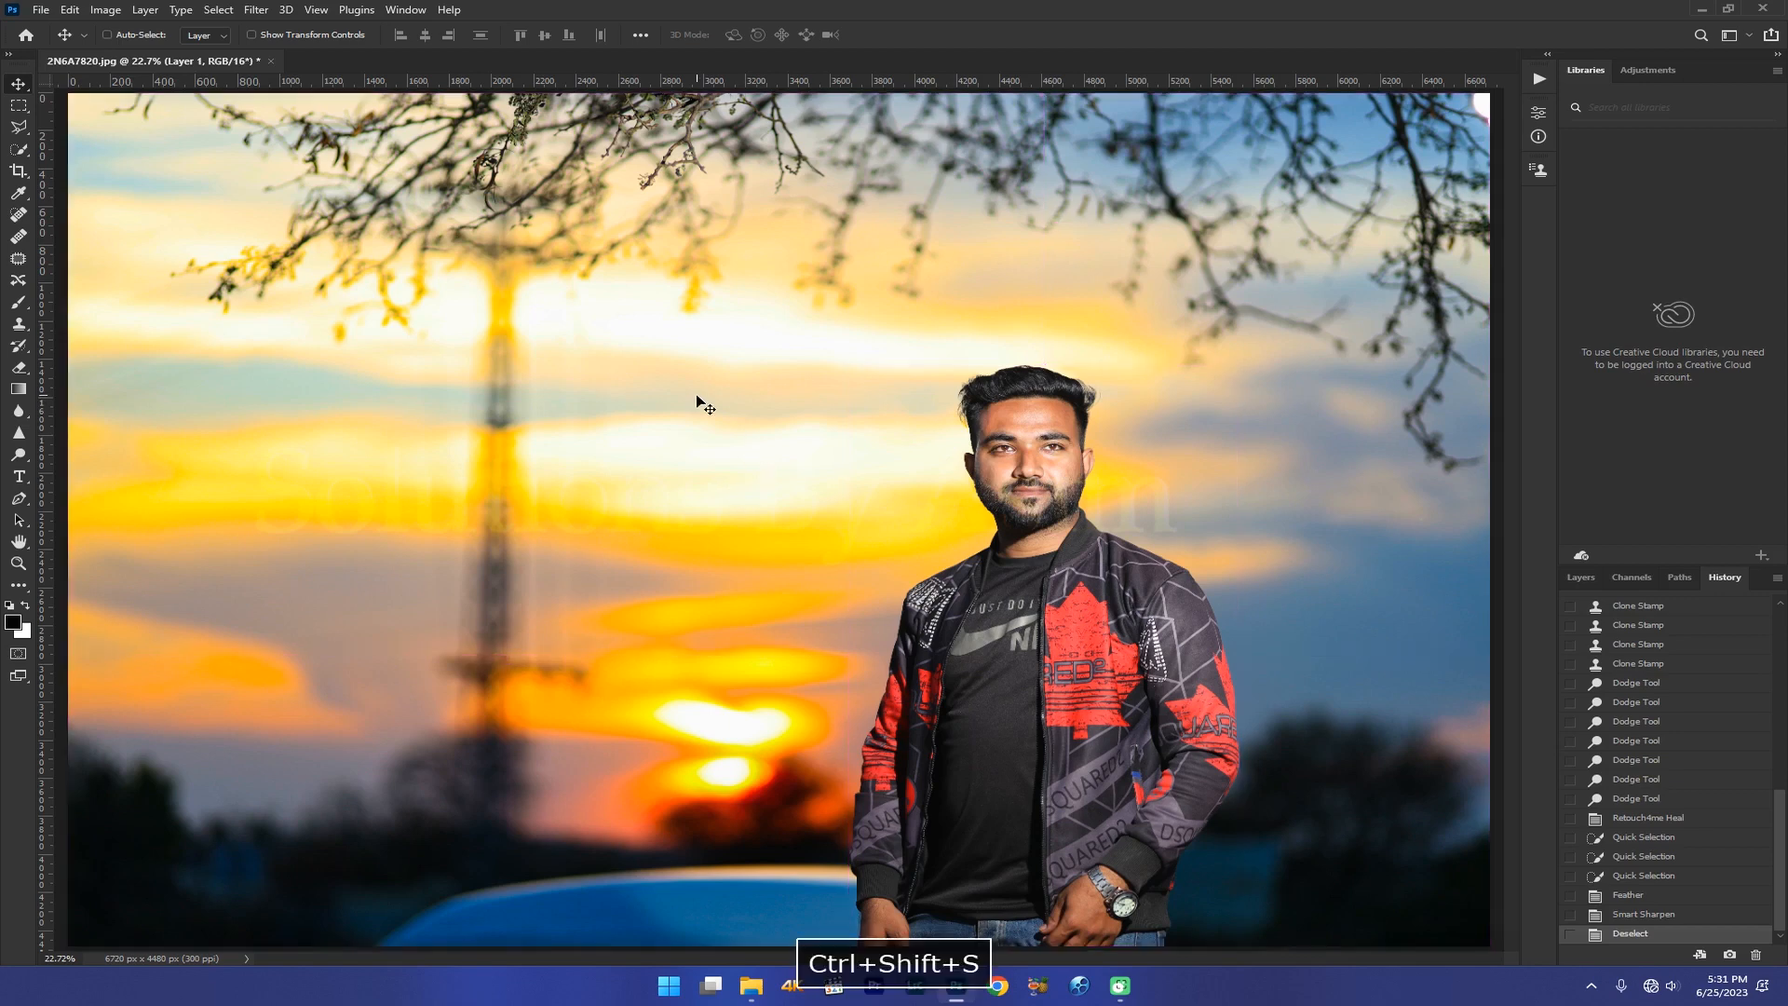
click(585, 438)
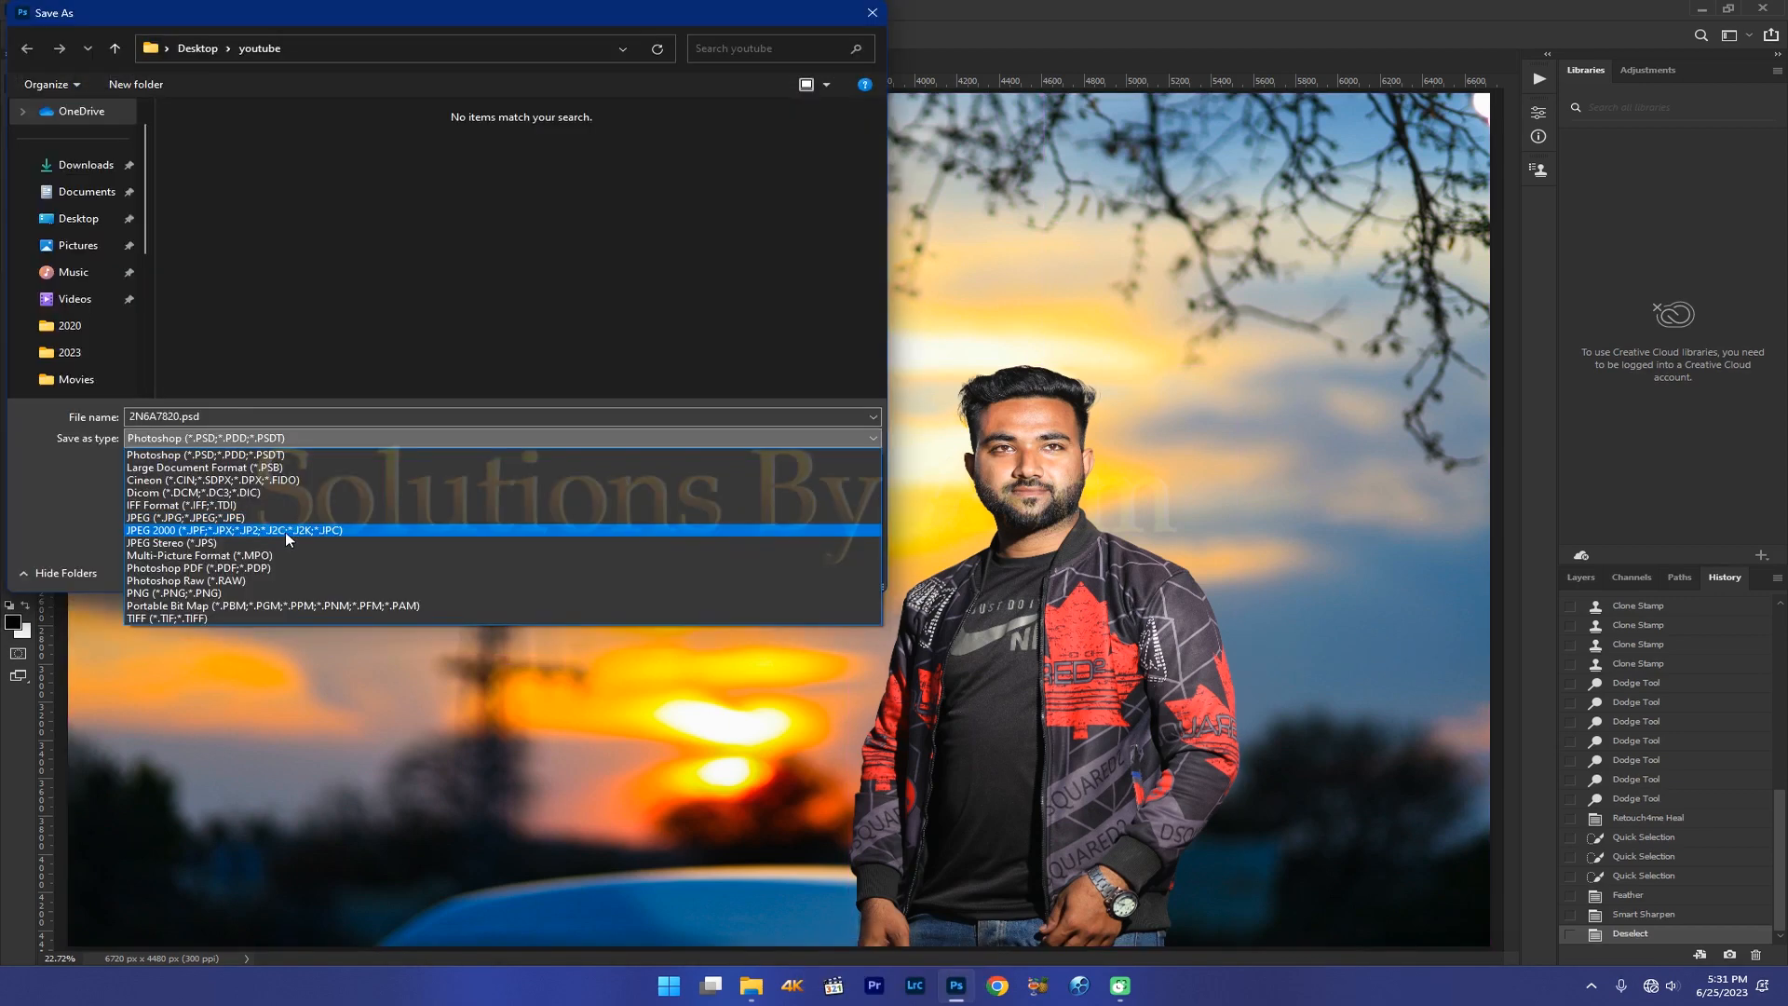
click(282, 517)
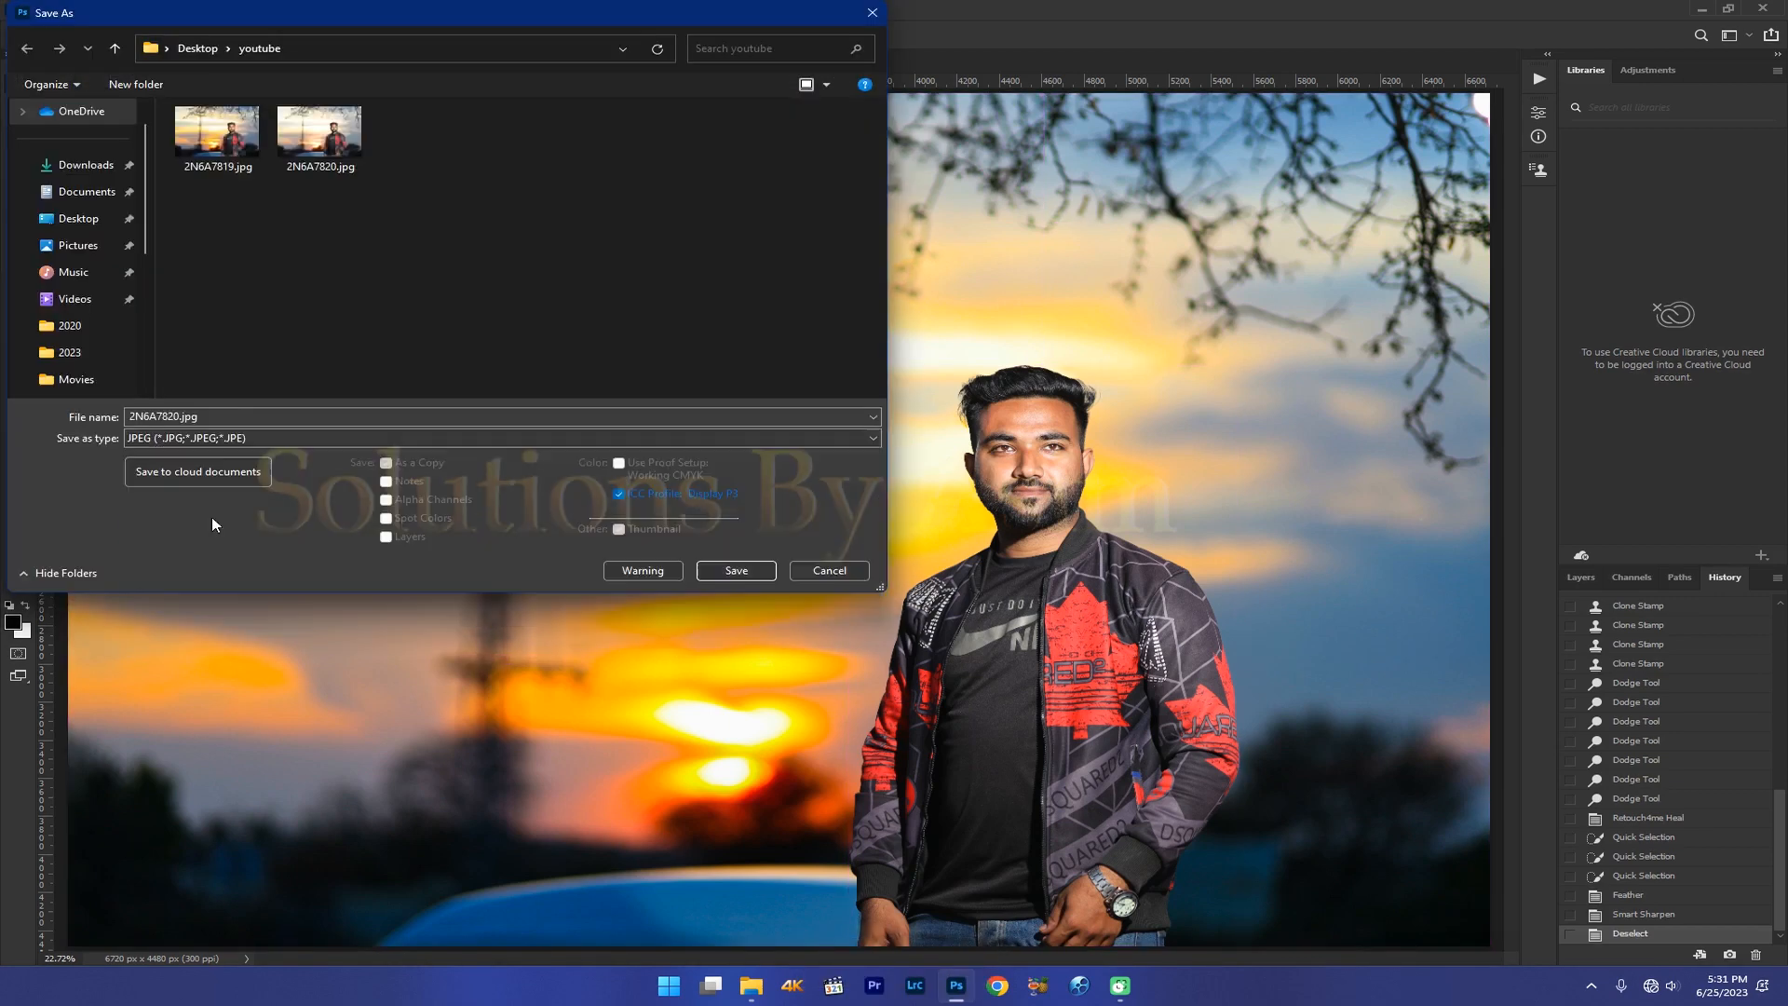
double_click(217, 133)
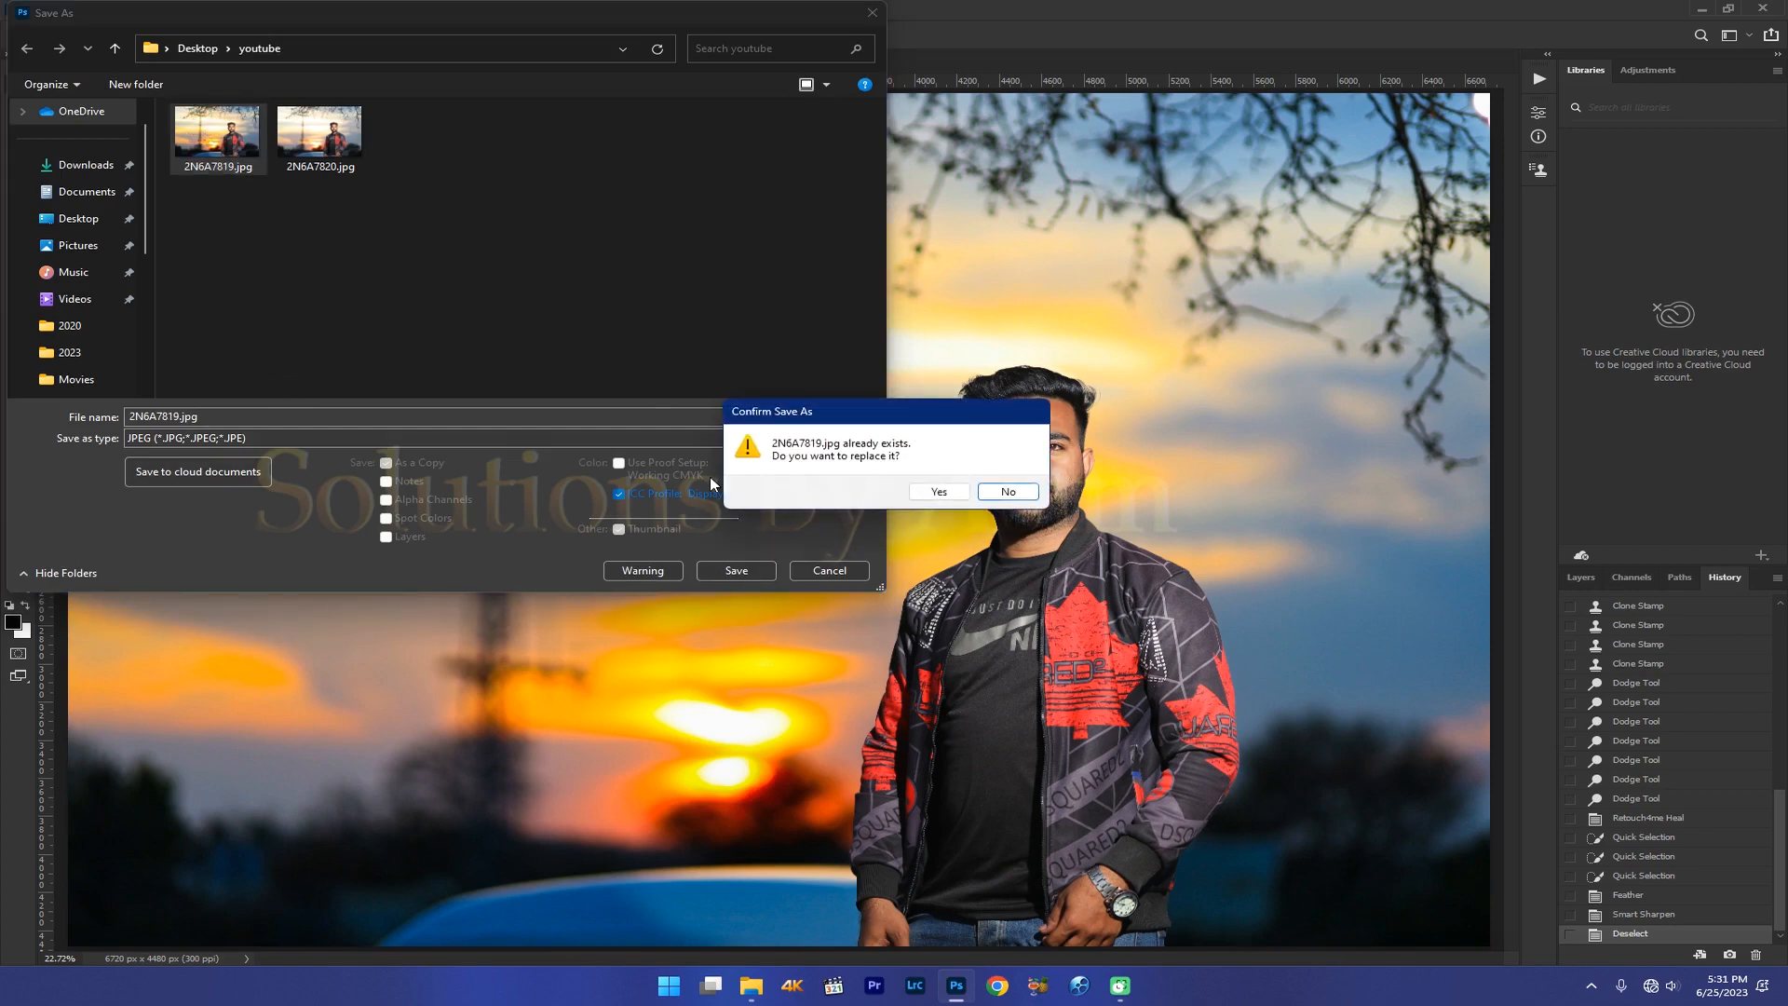
click(939, 492)
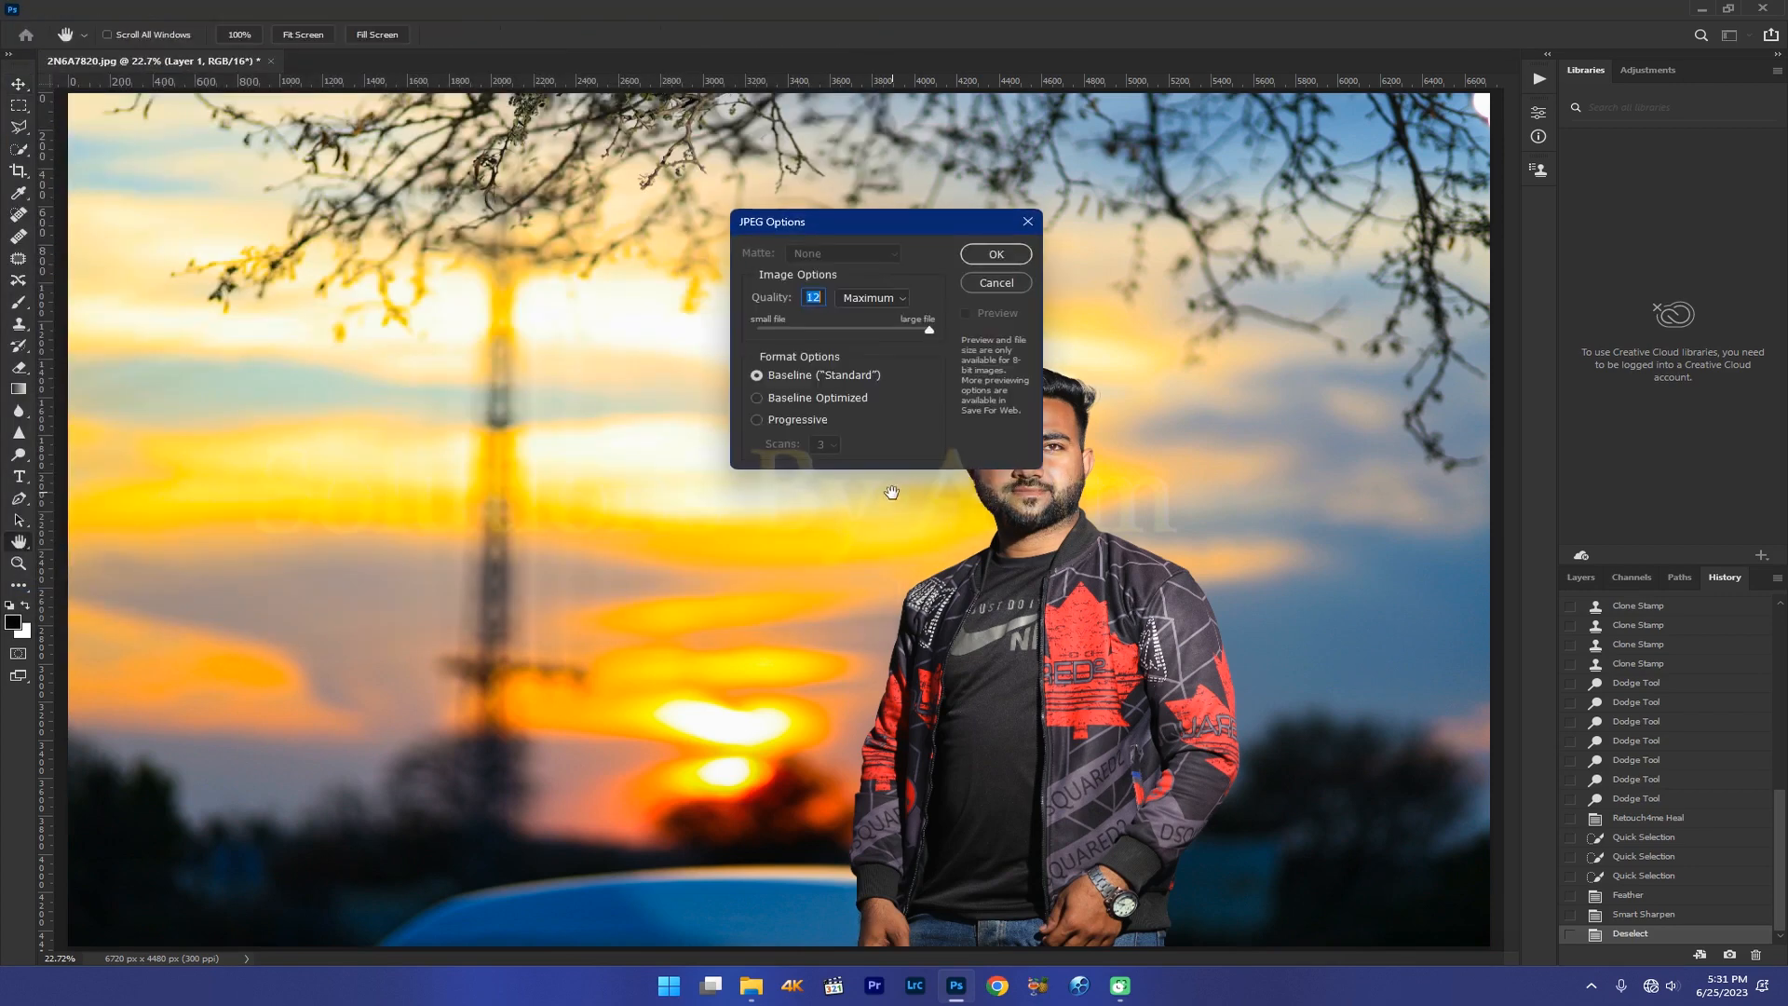
click(993, 255)
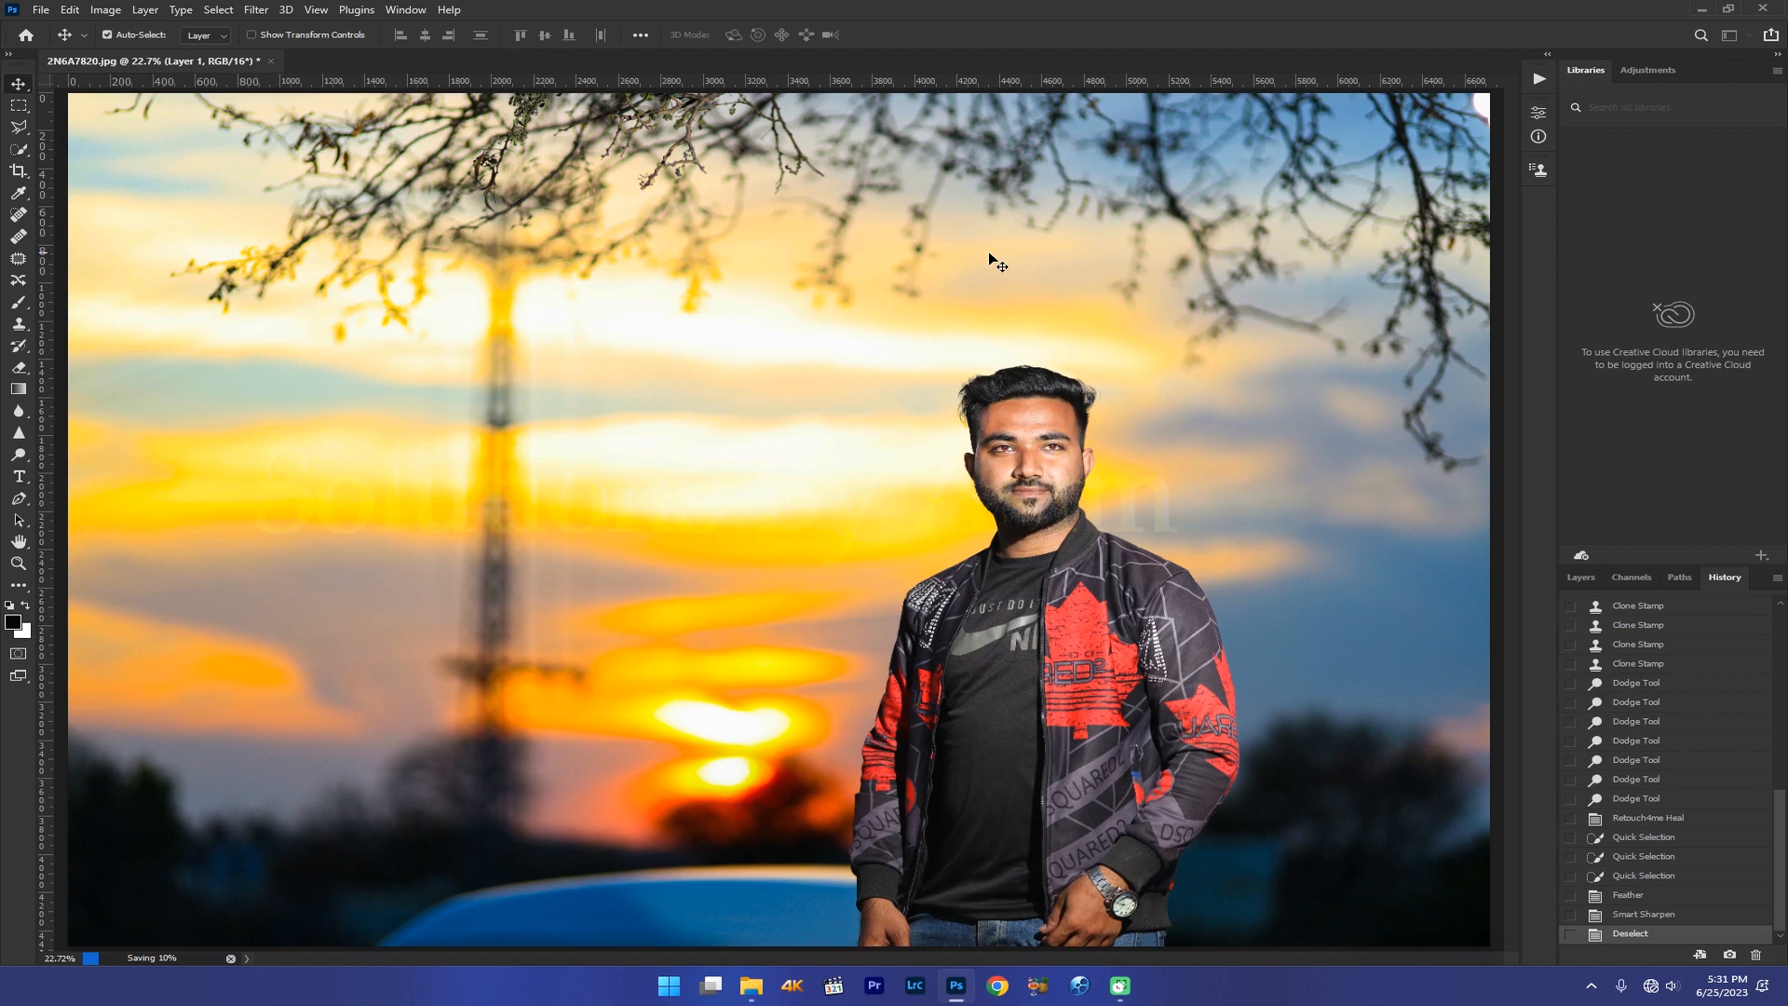